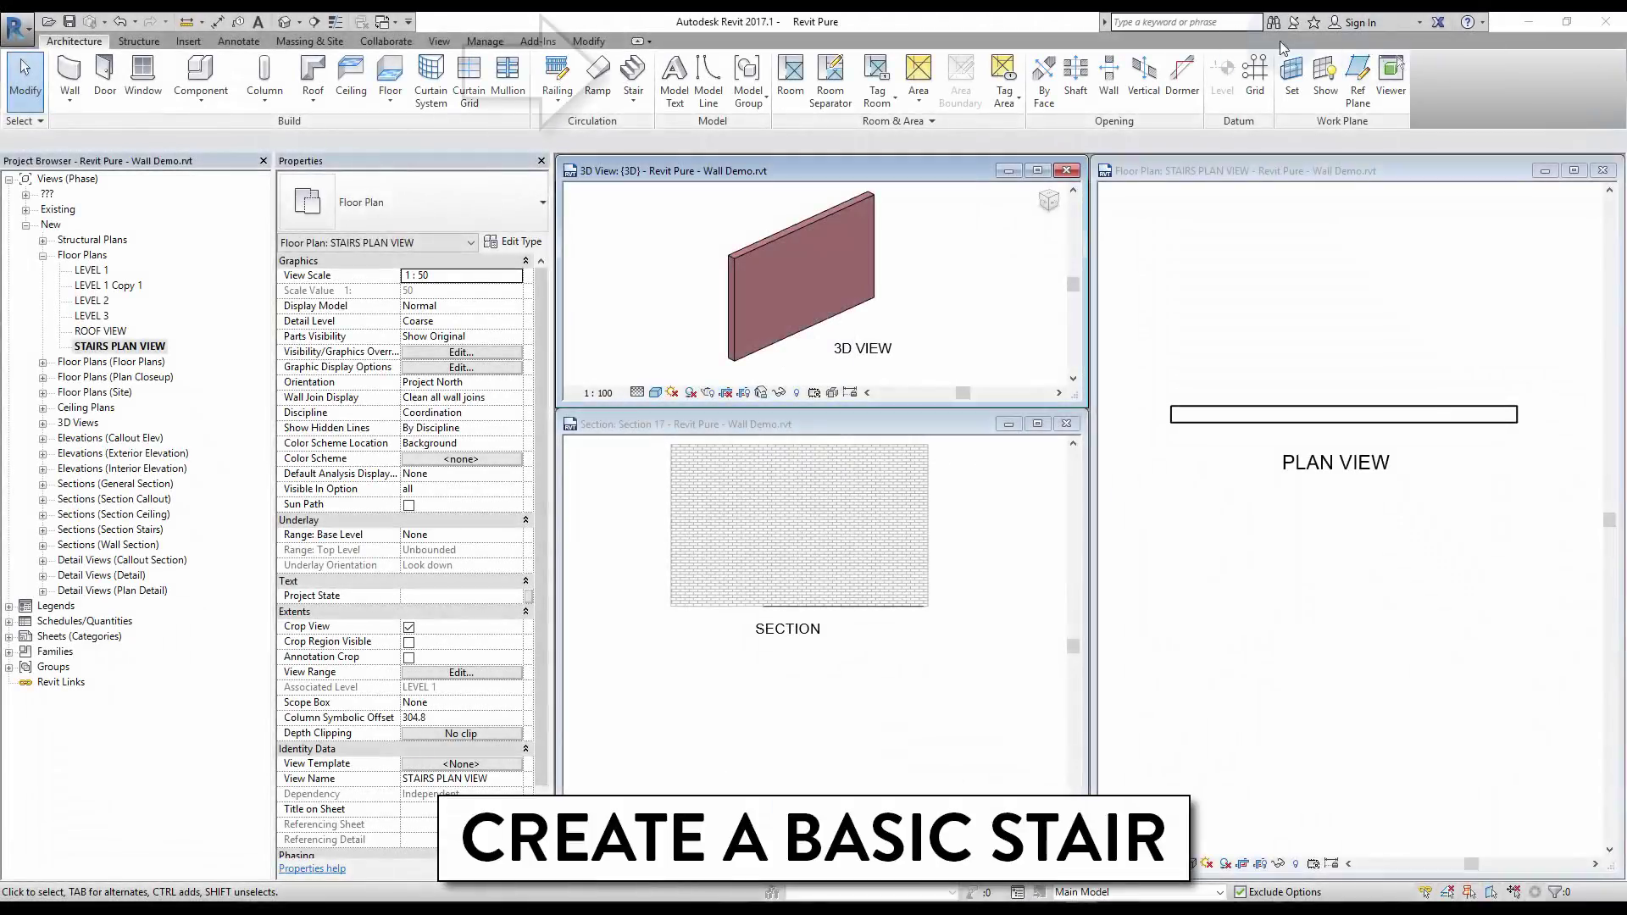
- Start a new assembled stair with 180mm risers and 280mm treads using the Stair tool
click(632, 75)
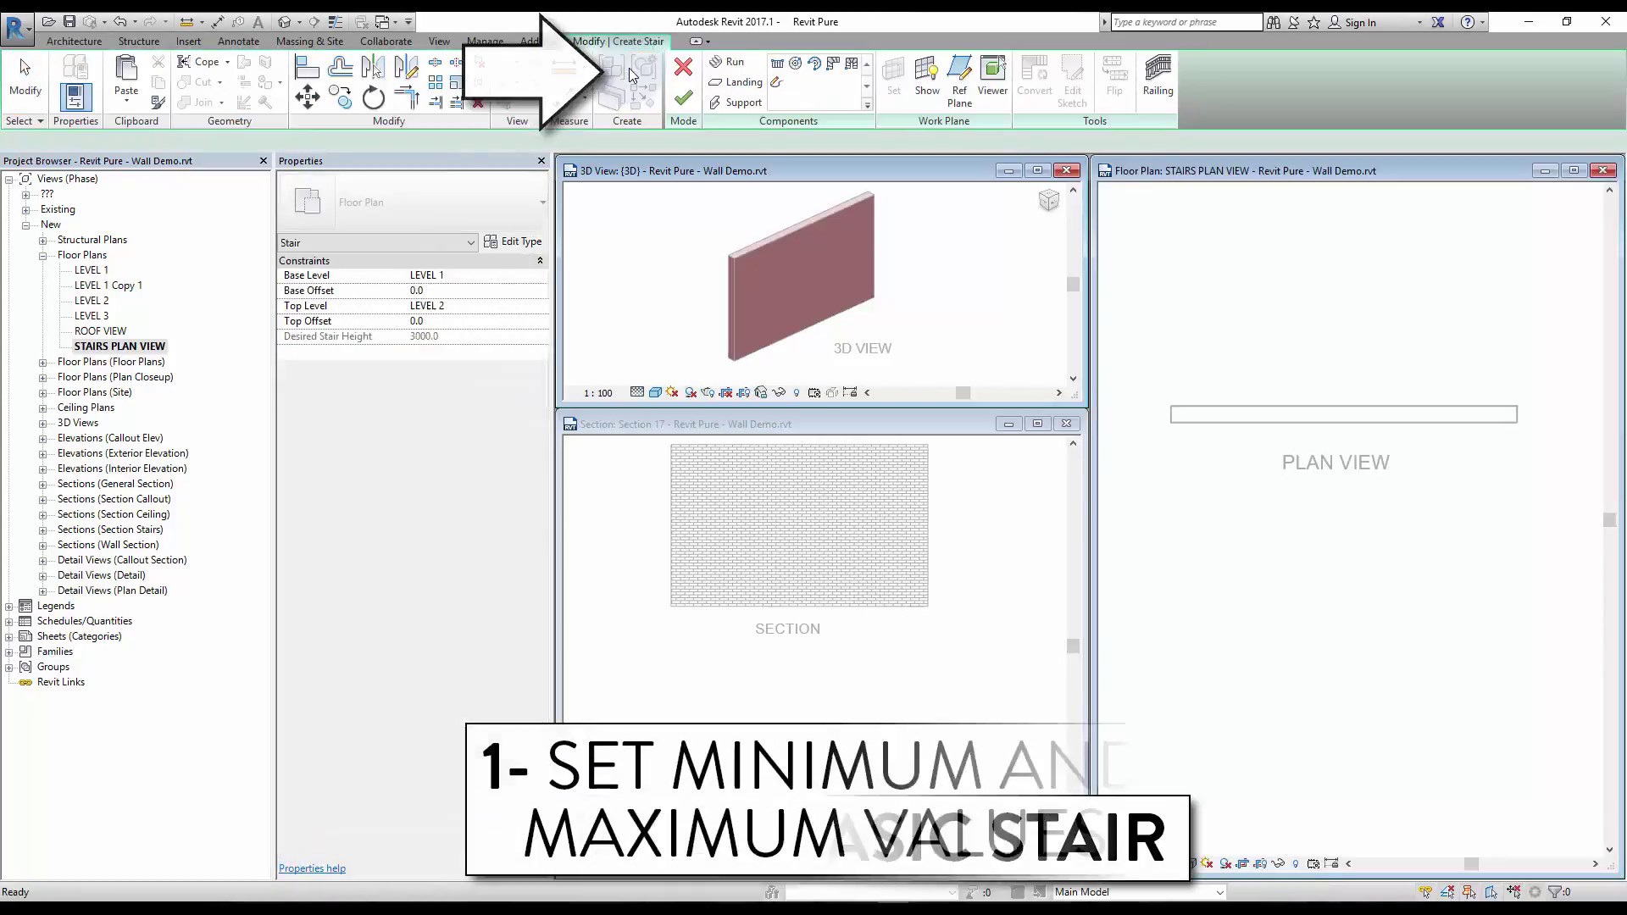
- In the stair Type Properties, set Maximum Riser Height 180 and Minimum Tread Depth 280
click(514, 246)
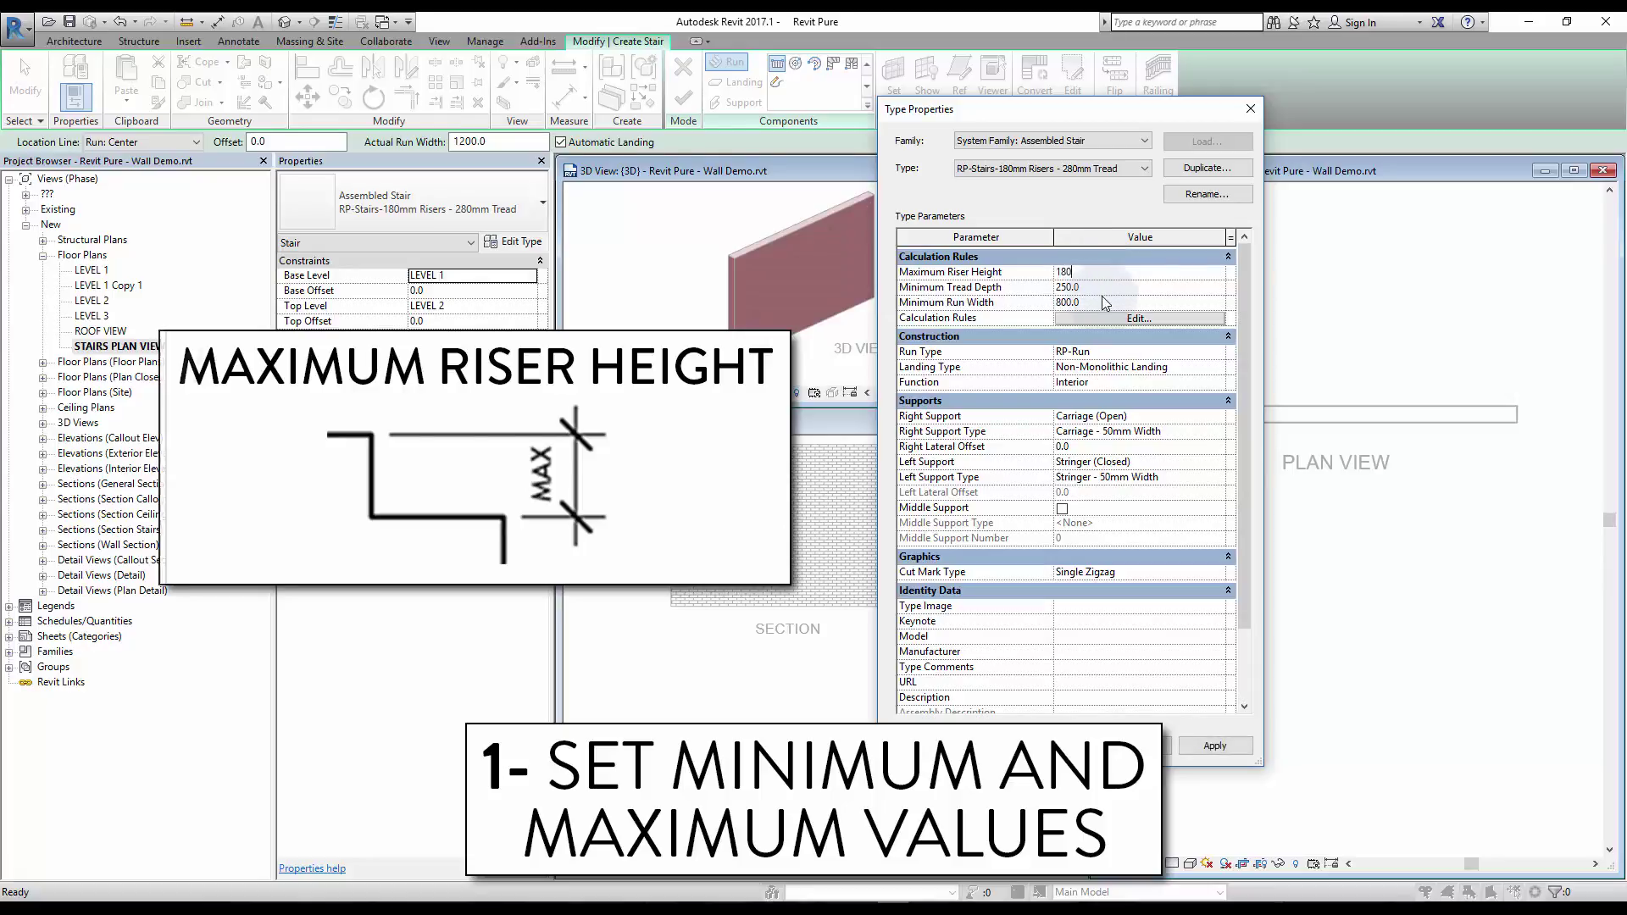
click(1104, 290)
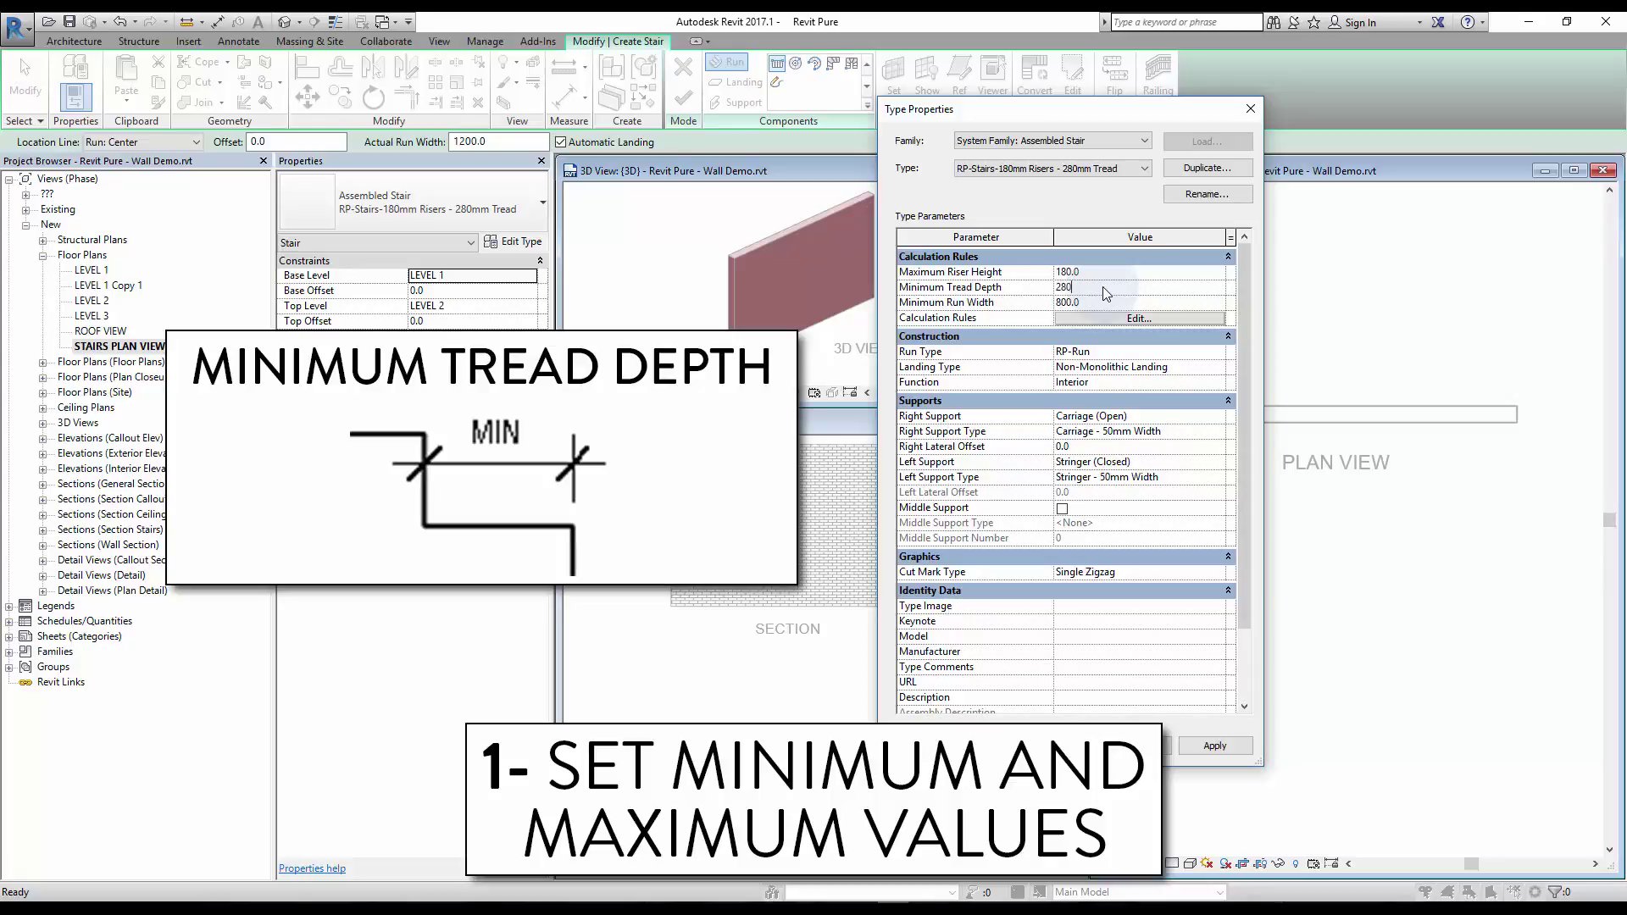
click(1104, 302)
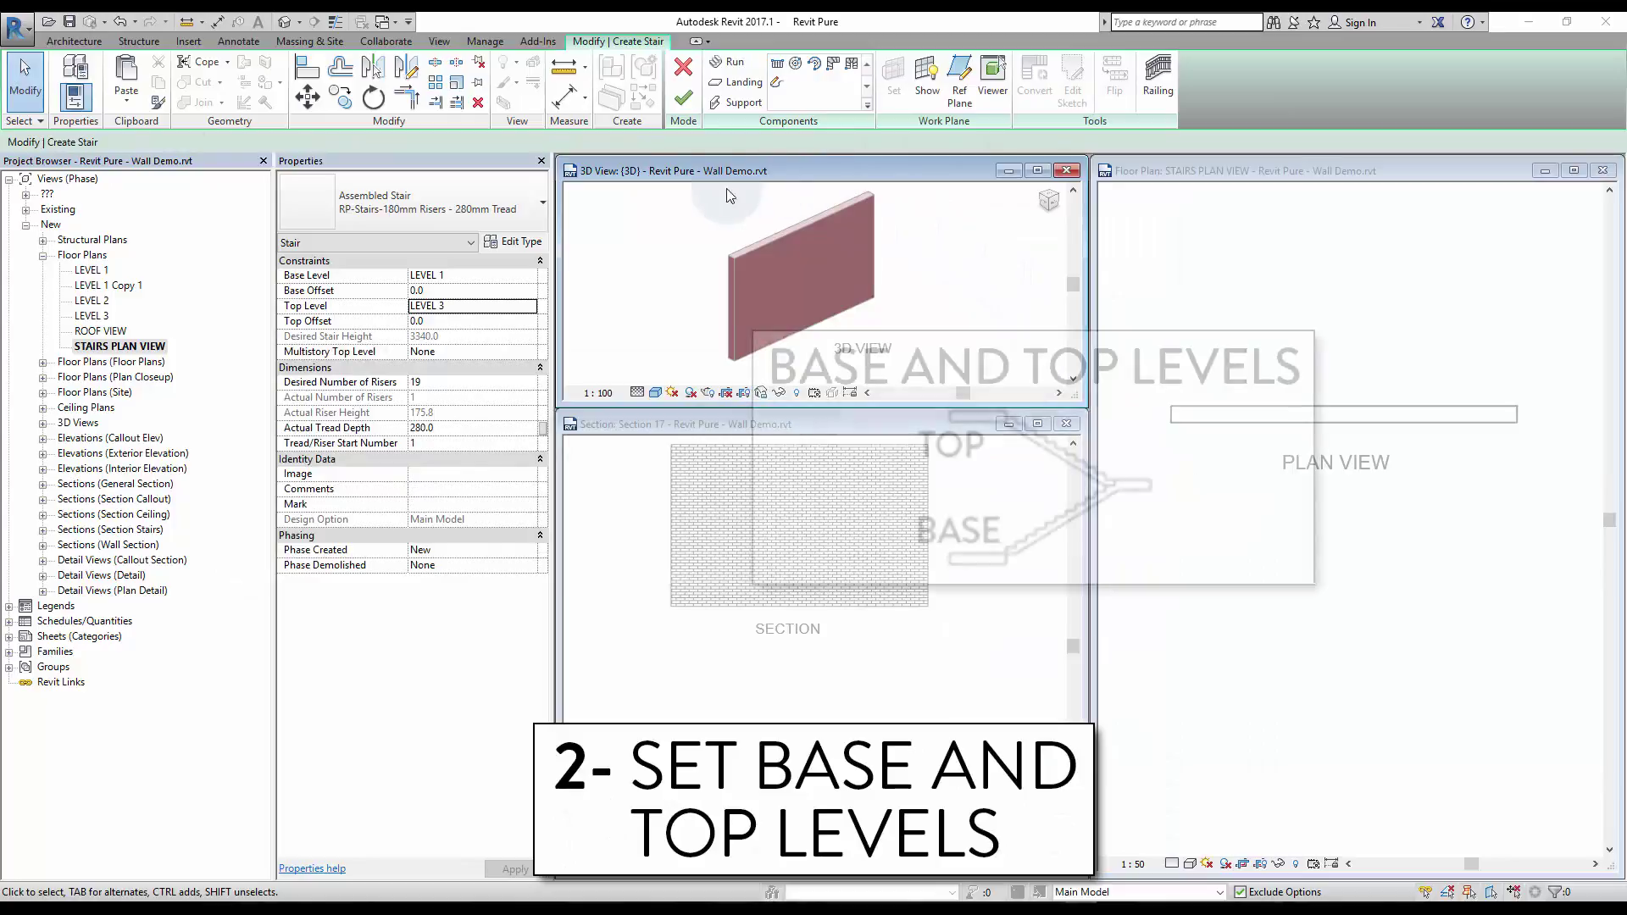
- Set the stair's Top Level to LEVEL 2 with a Top Offset of -150
click(531, 306)
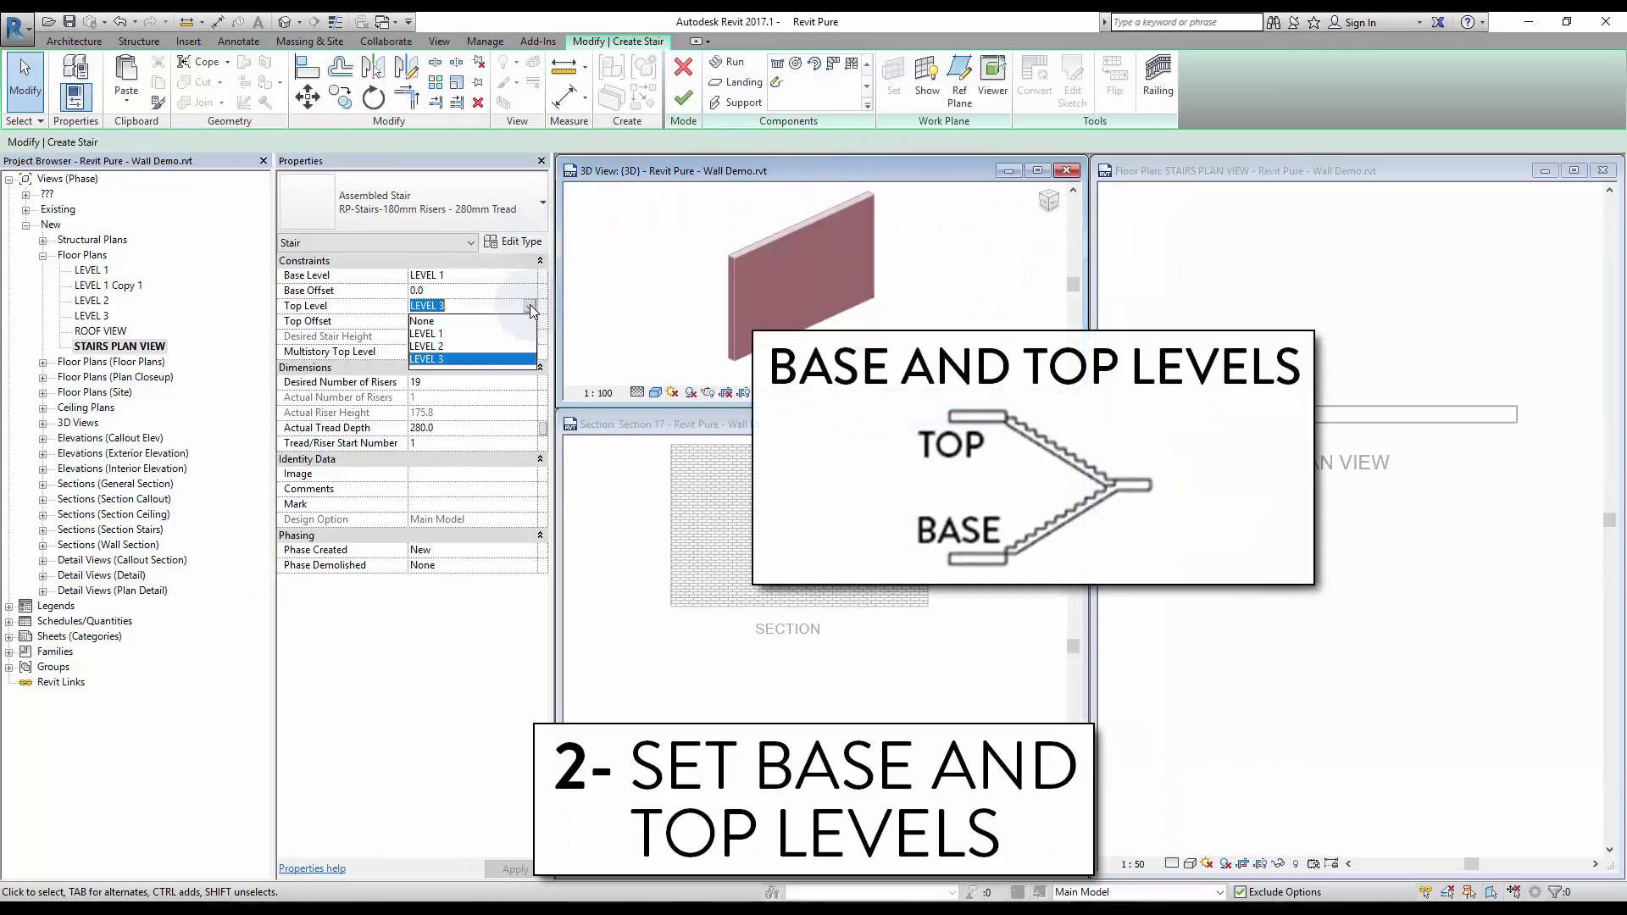
click(445, 346)
click(444, 321)
text(-15)
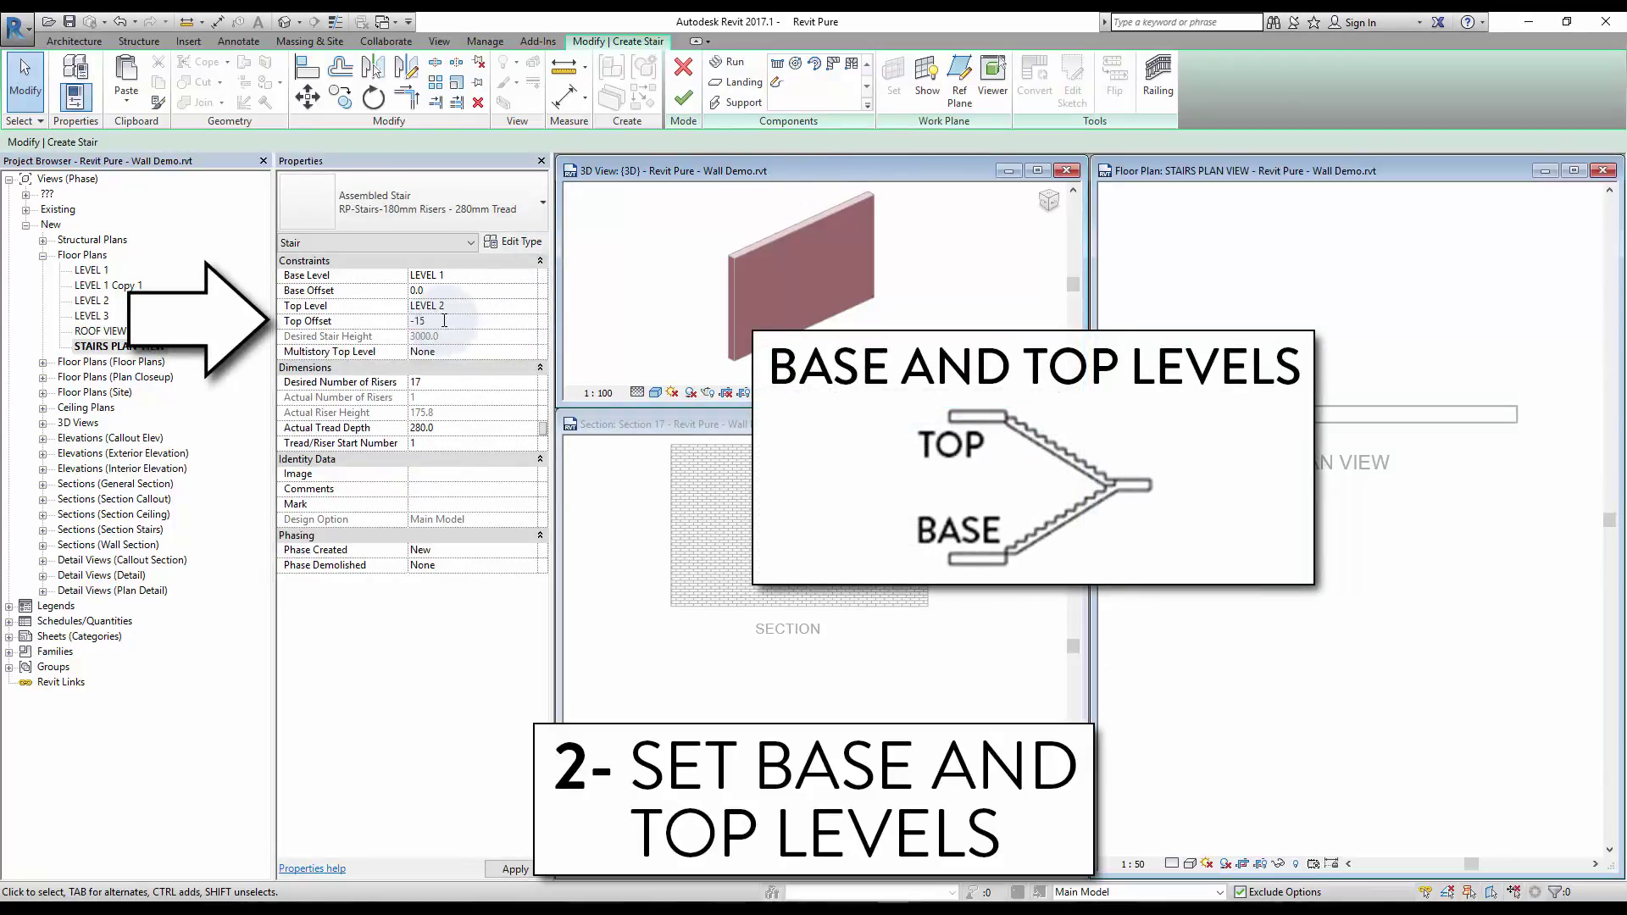
text(0)
key(Return)
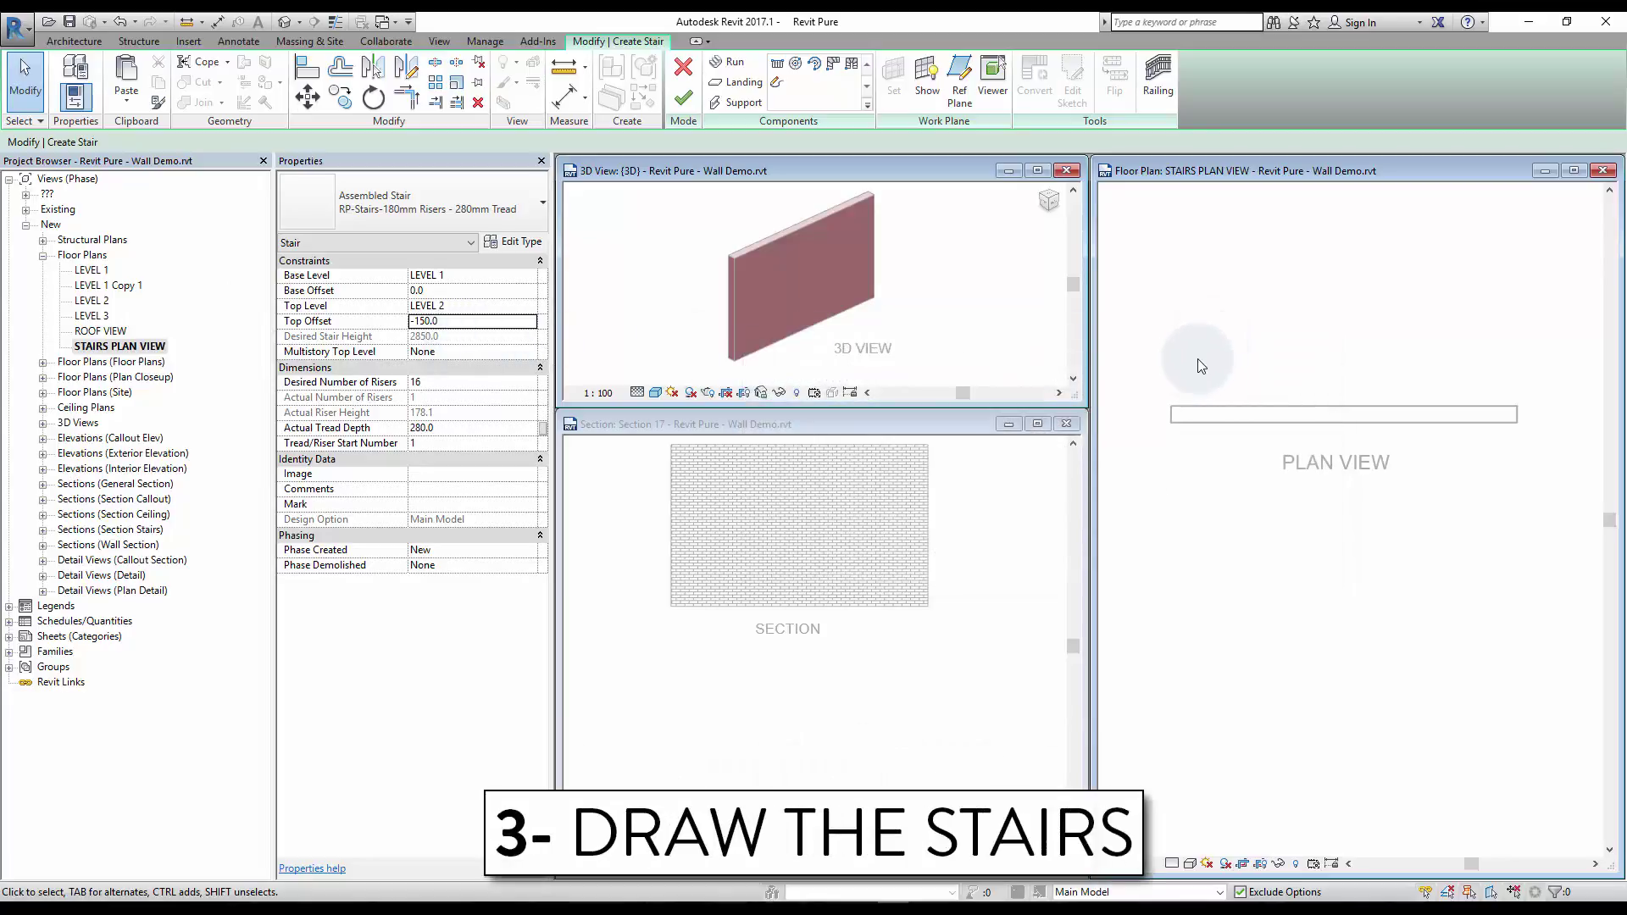
- Draw a straight 16-riser run in plan and finish the stair
click(777, 63)
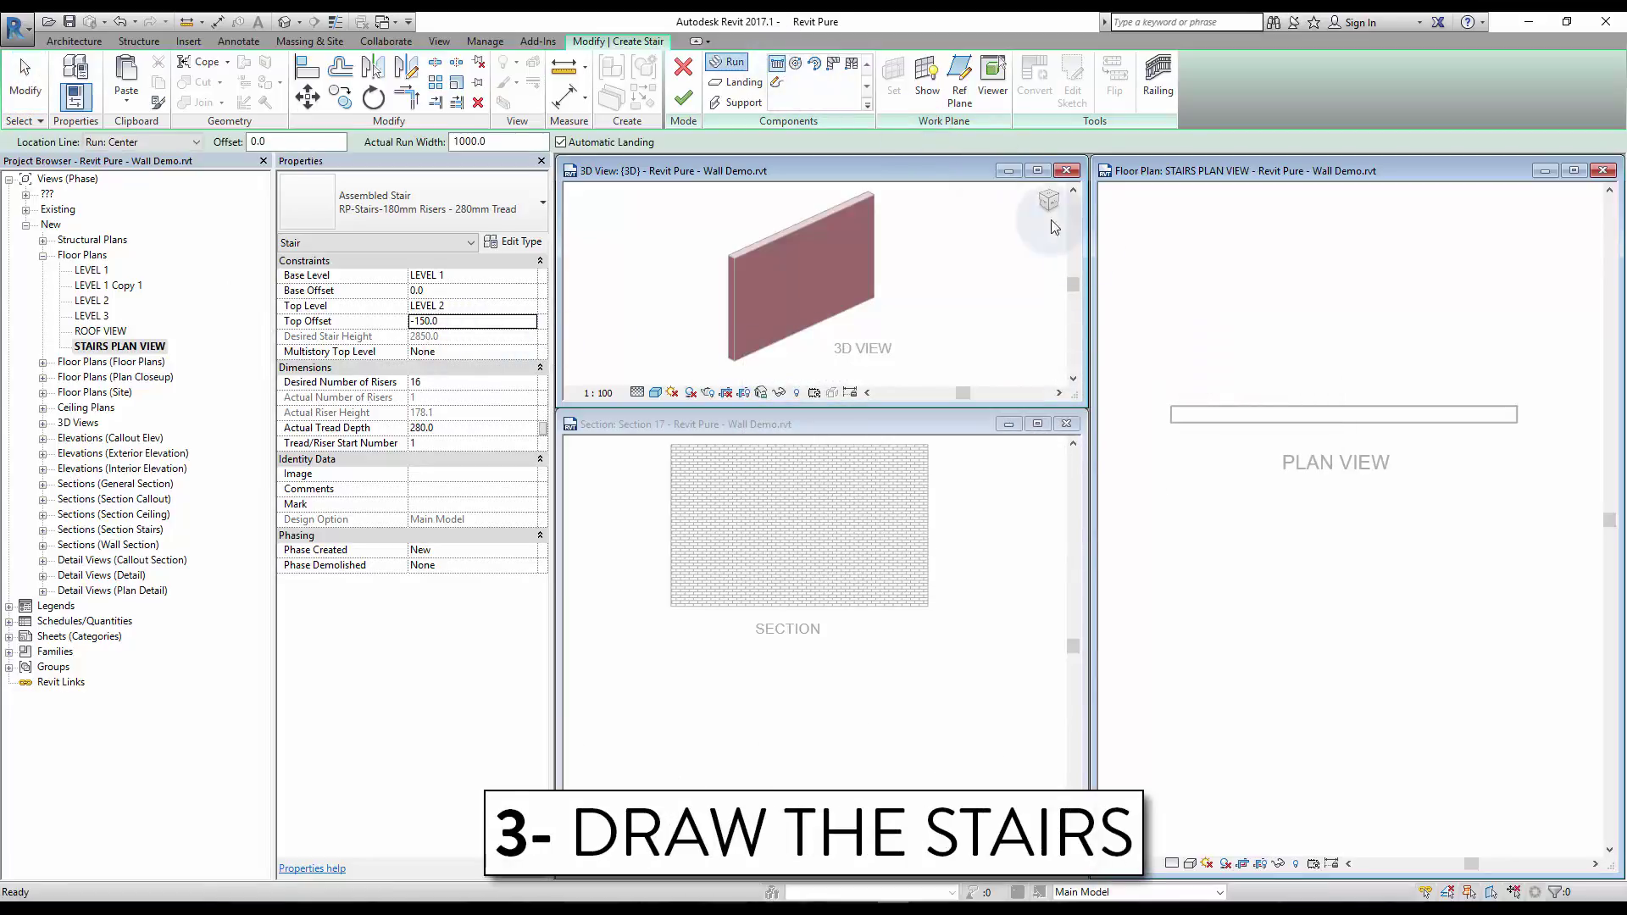
click(1202, 363)
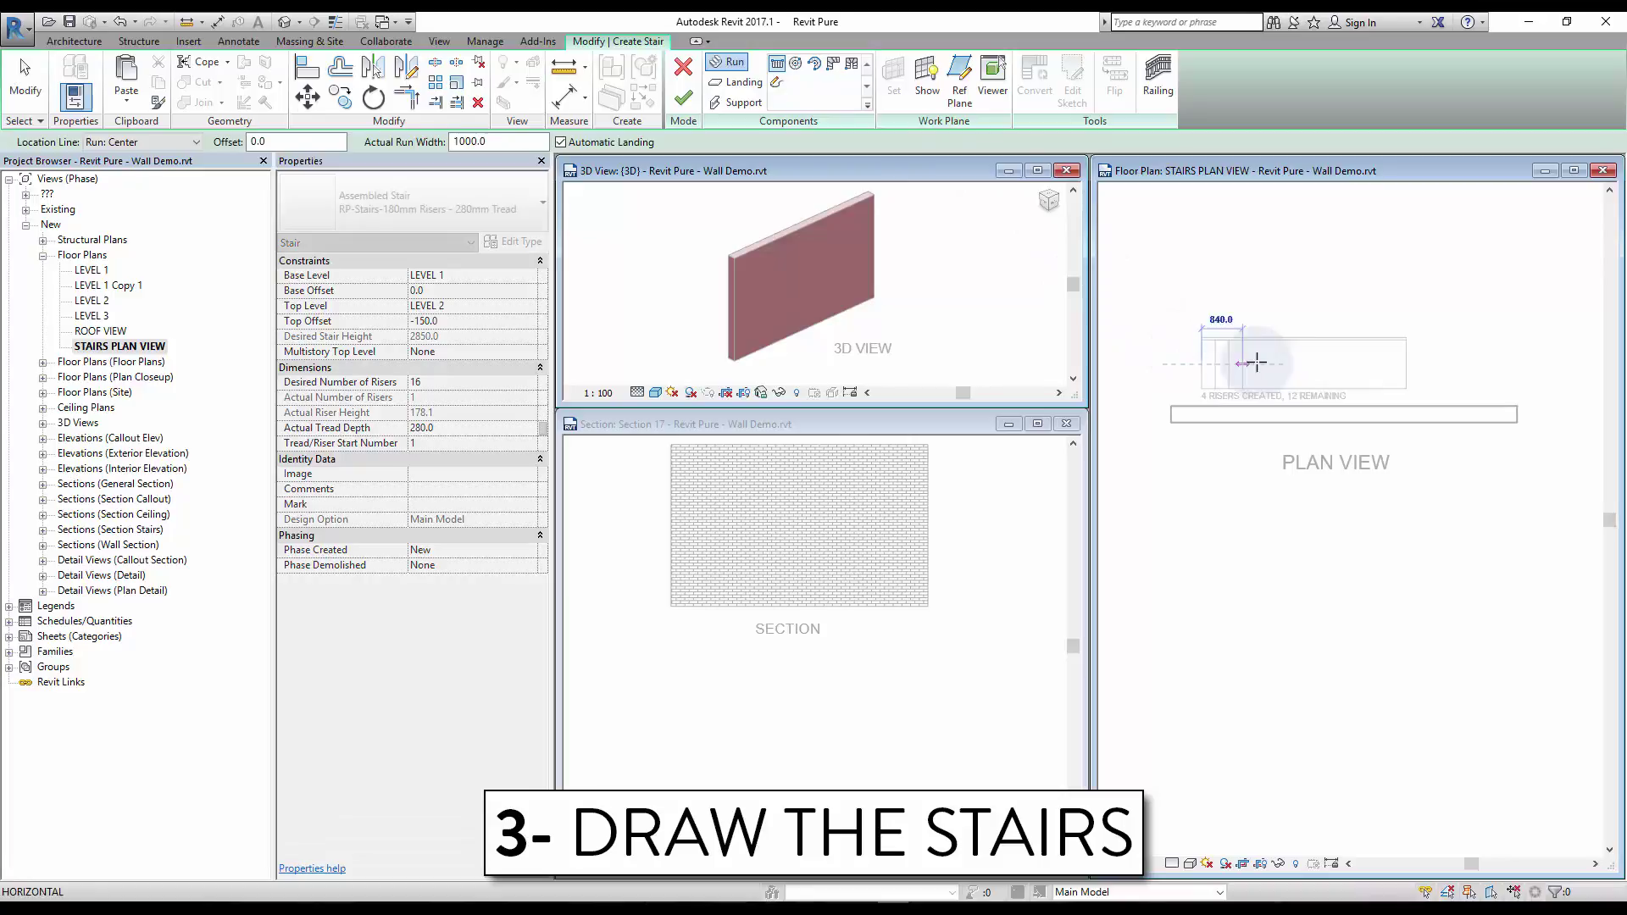
click(1448, 368)
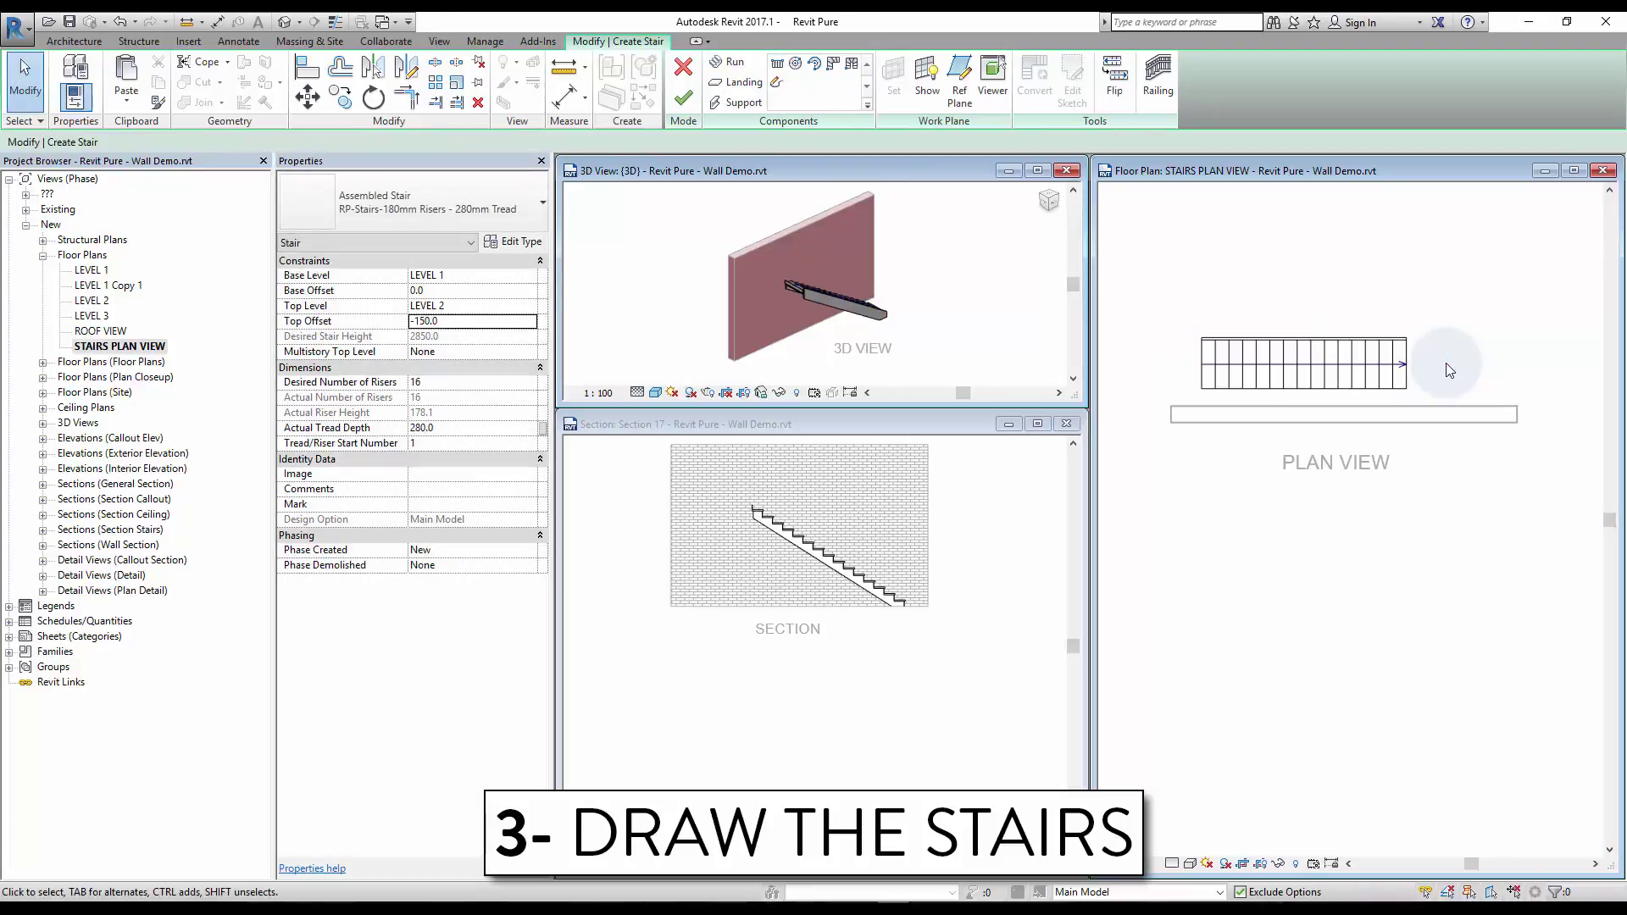
click(685, 100)
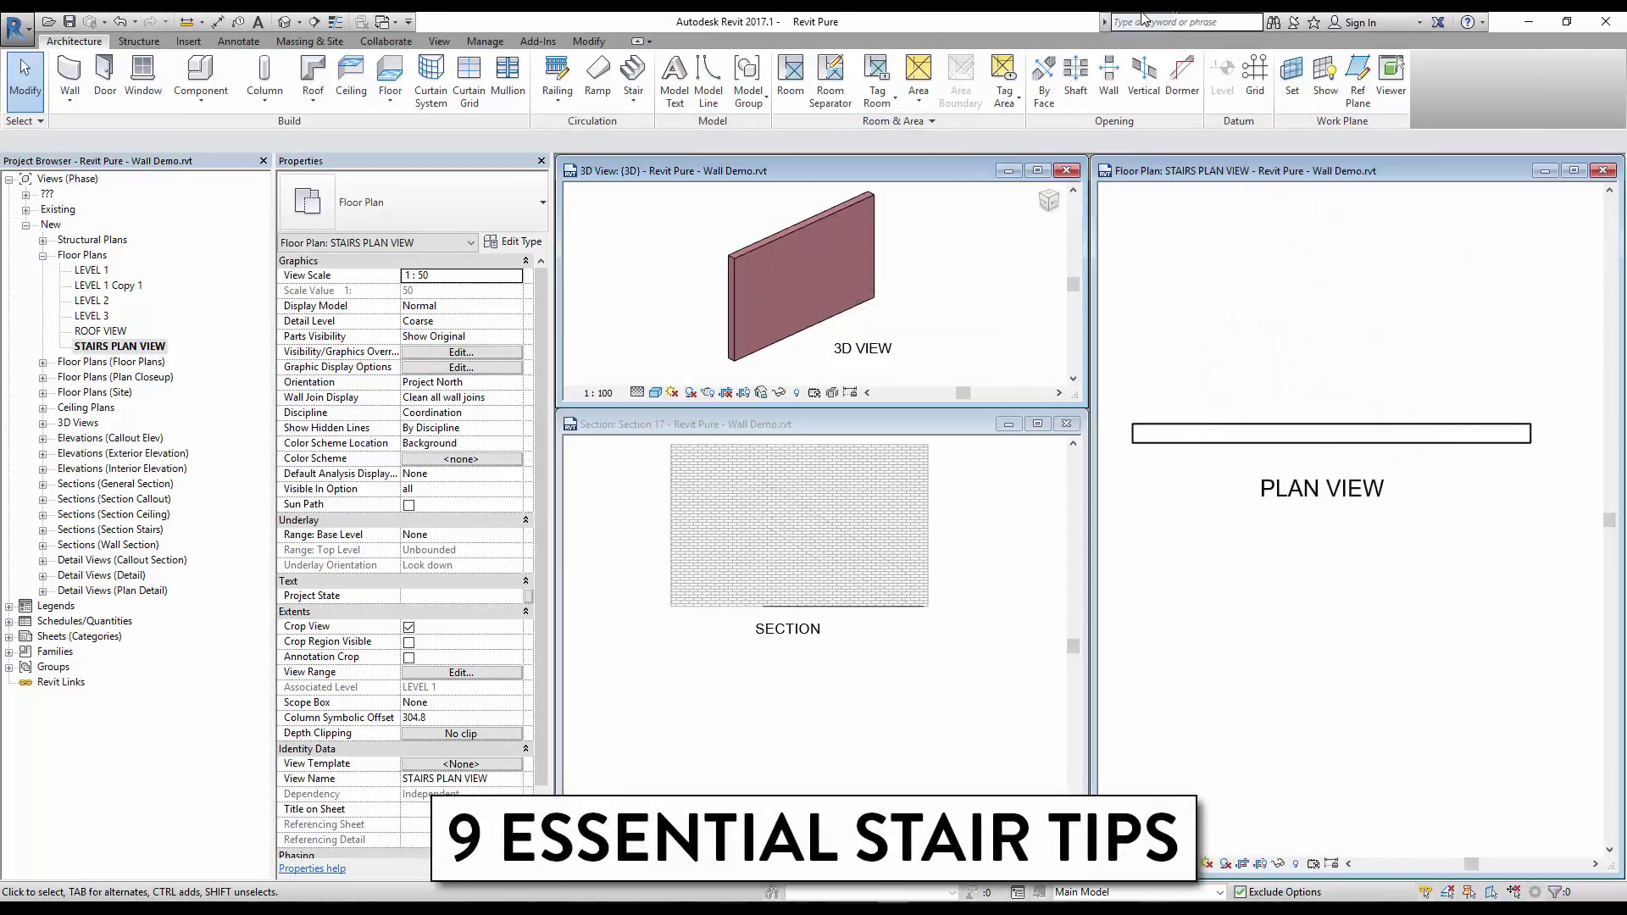
- Draw a new straight 17-riser stair run from left to right in plan
click(633, 75)
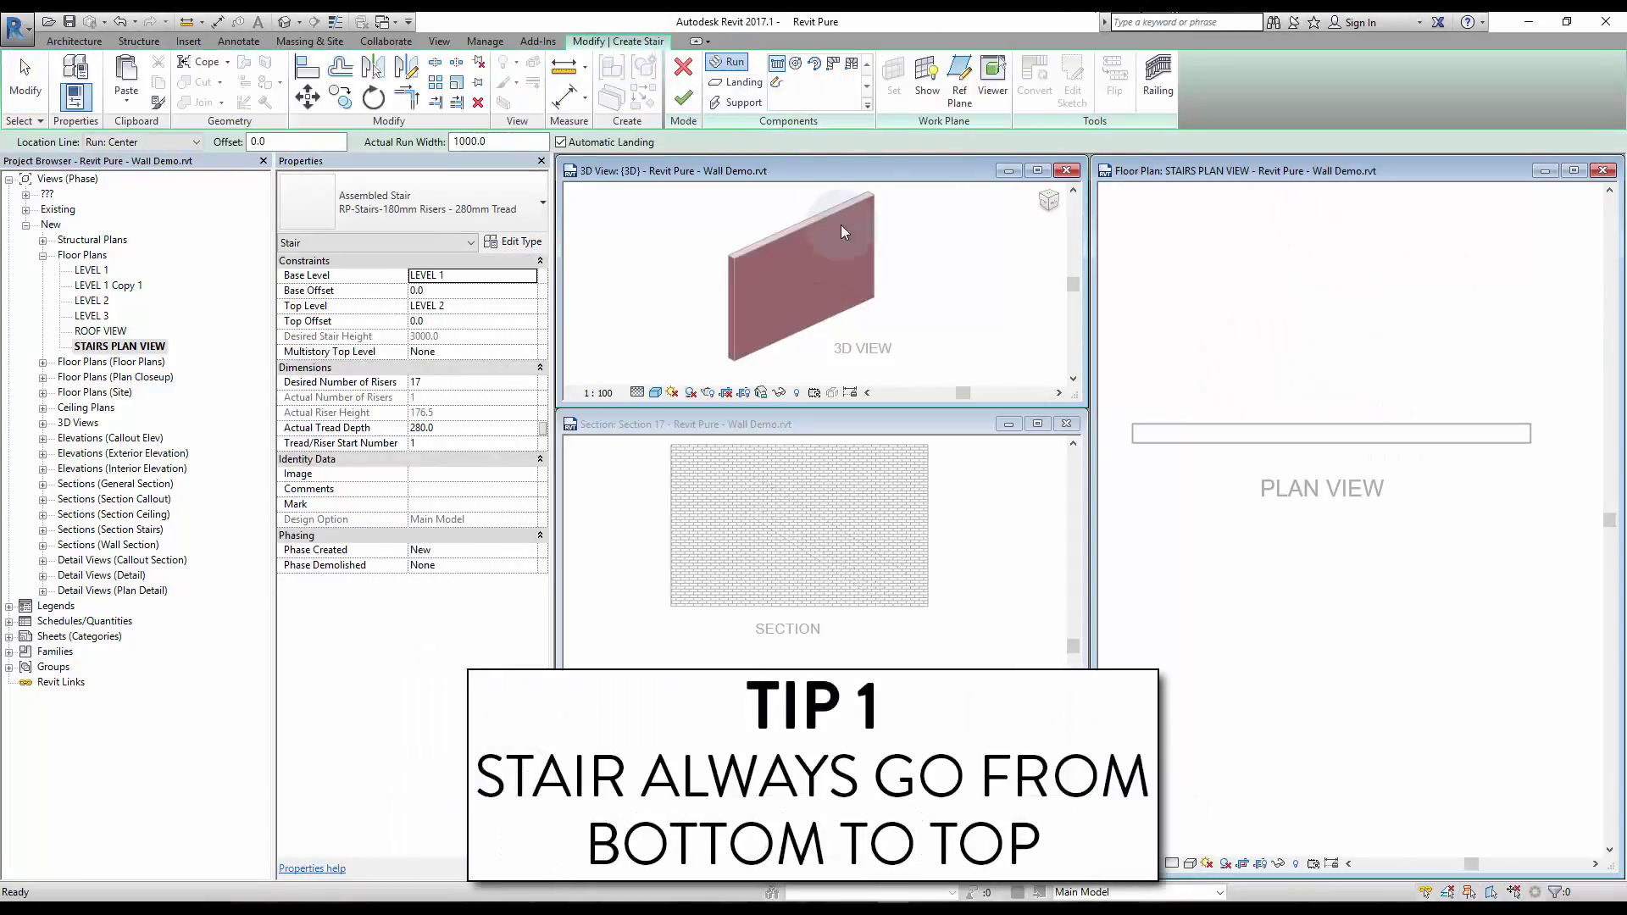
click(1173, 373)
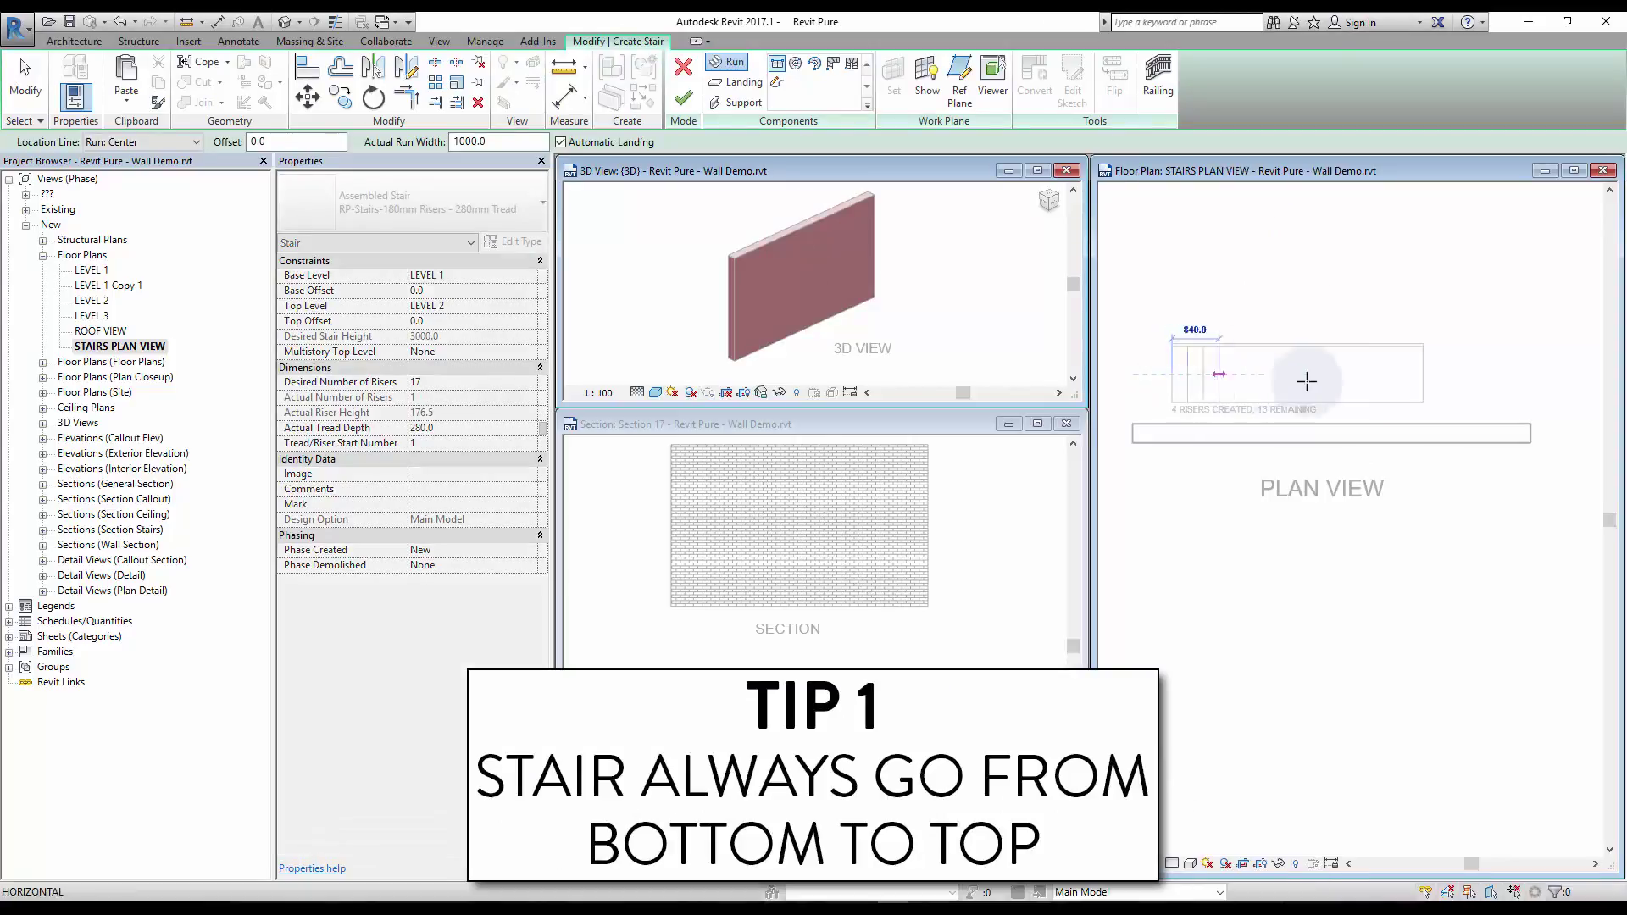
click(1498, 376)
key(Escape)
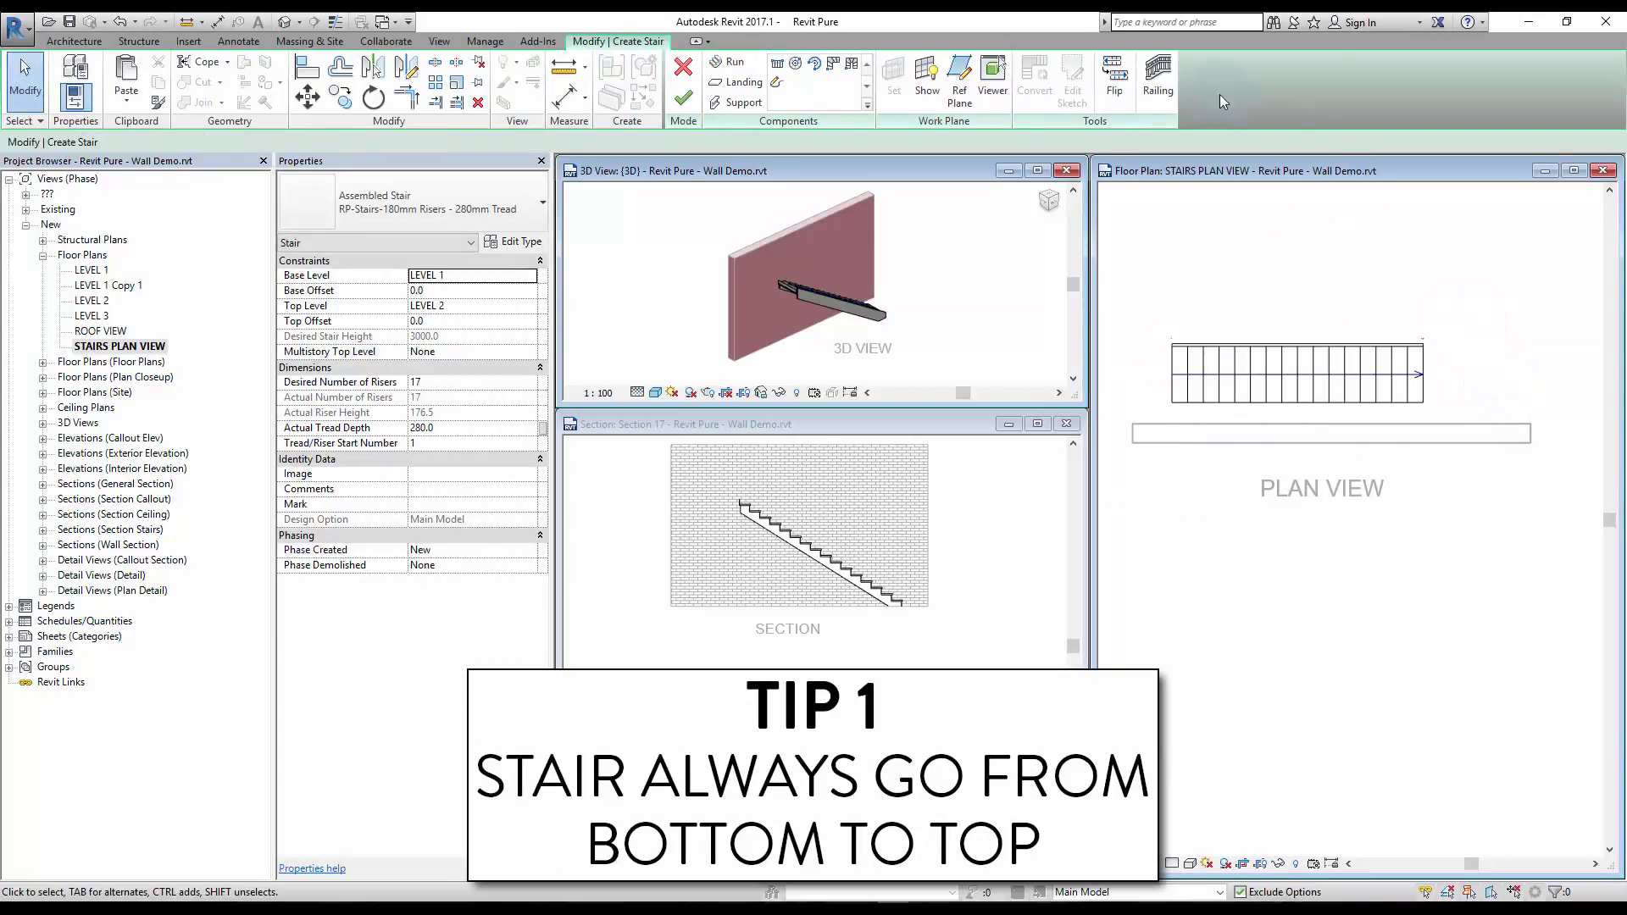
- Flip the run's climbing direction and finish the stair with railings
click(1115, 88)
click(1115, 89)
click(1115, 88)
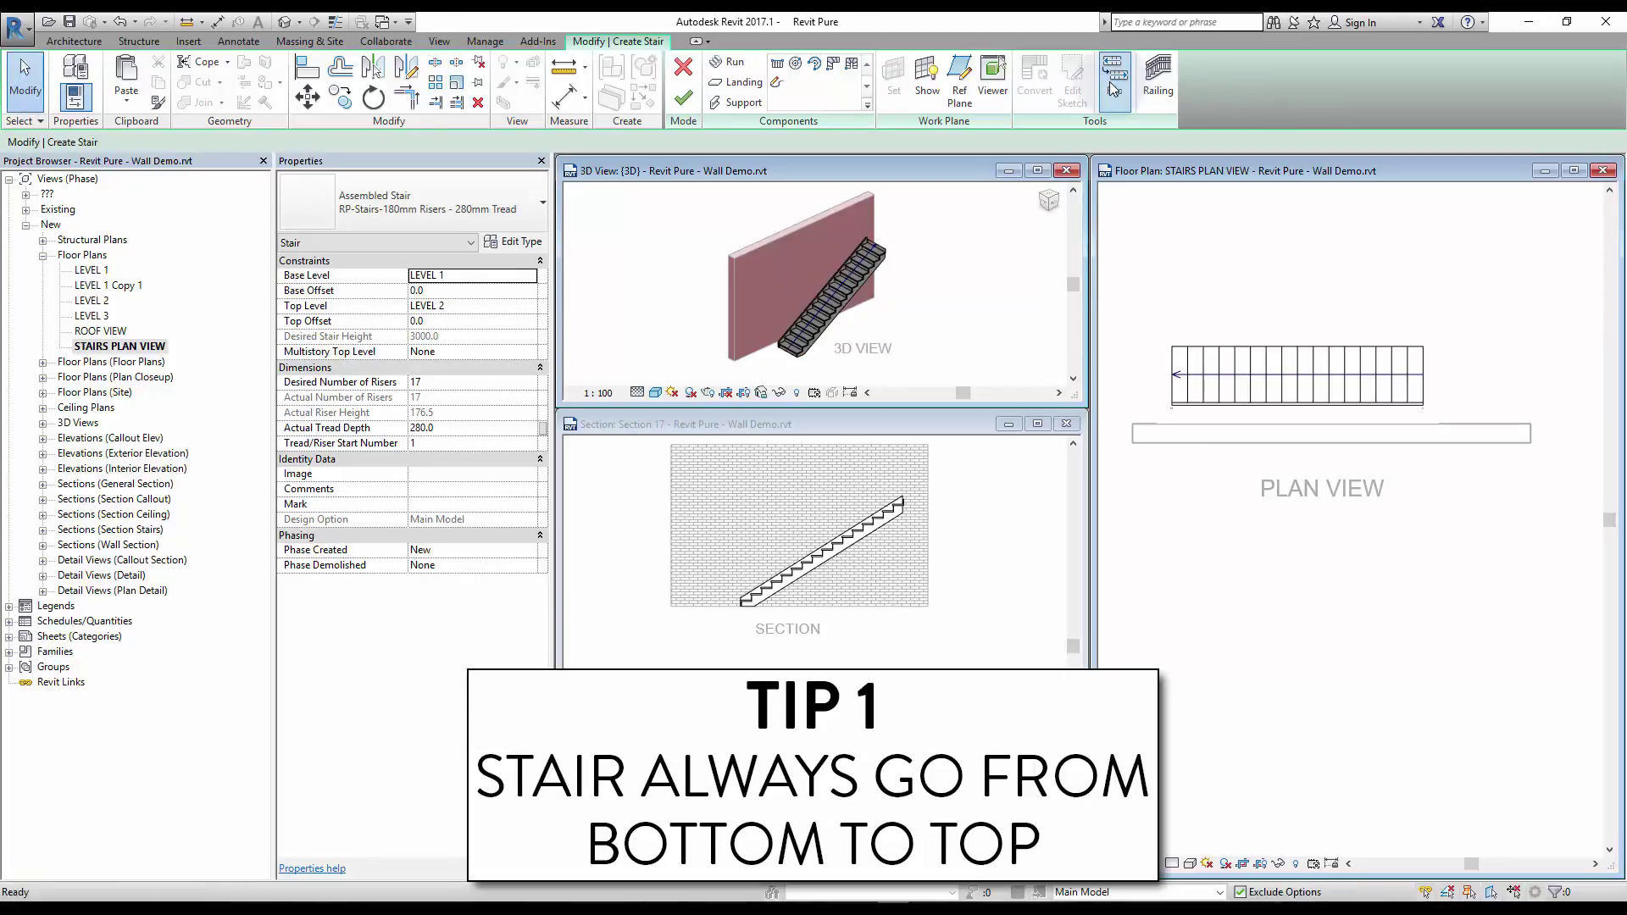
click(683, 97)
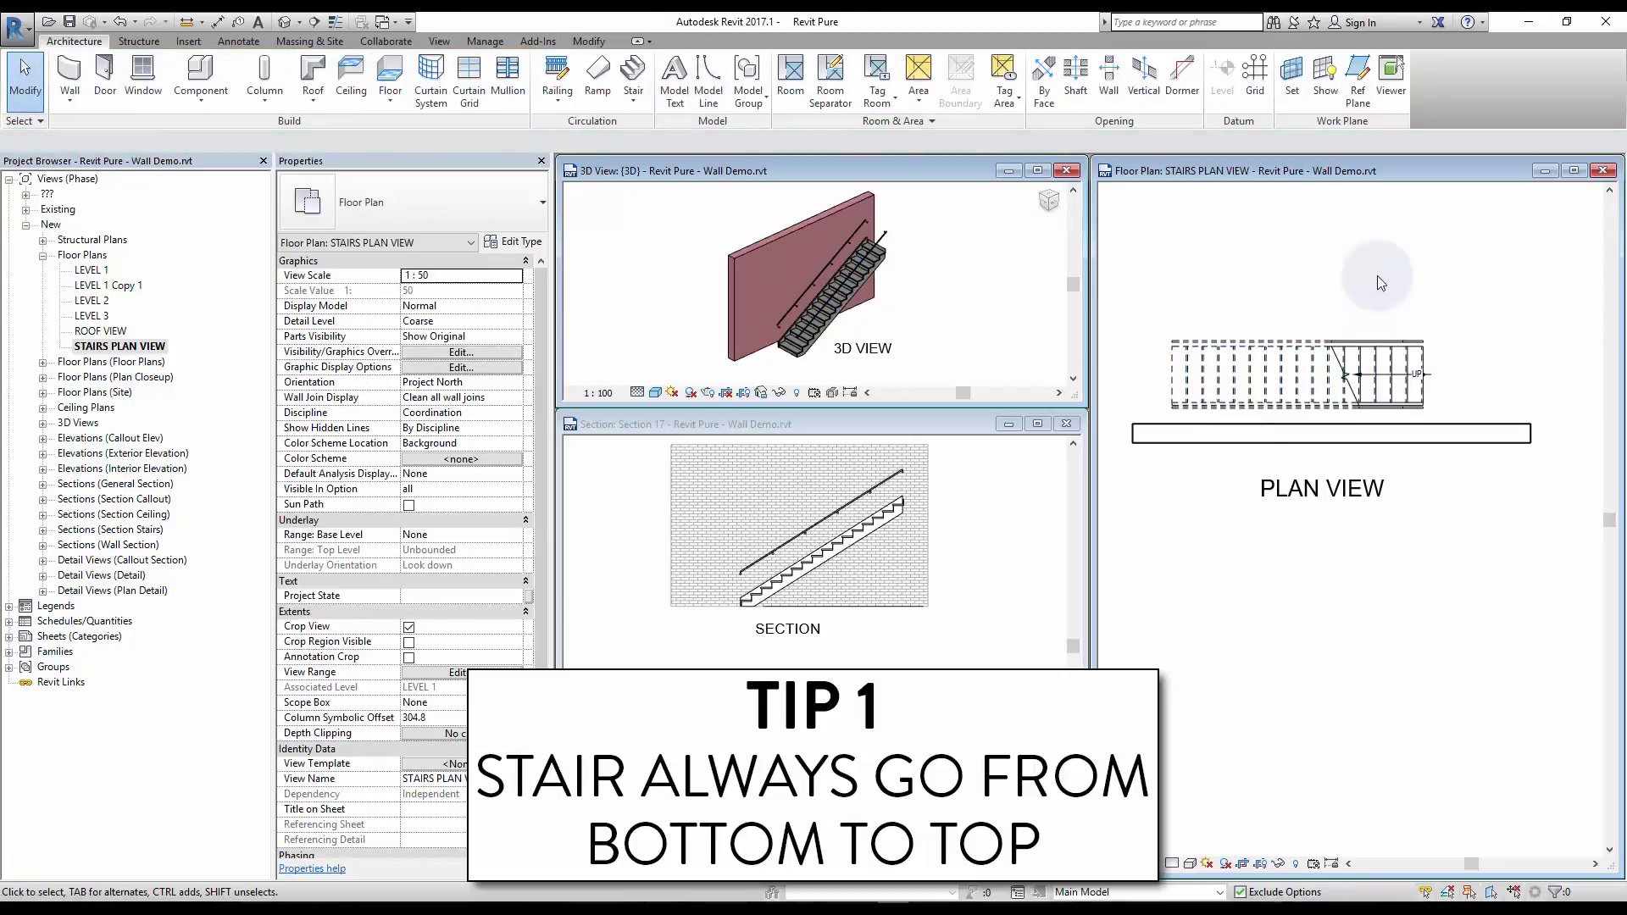
- Select the finished stair and reverse its direction with the flip arrow
click(1174, 373)
click(1156, 374)
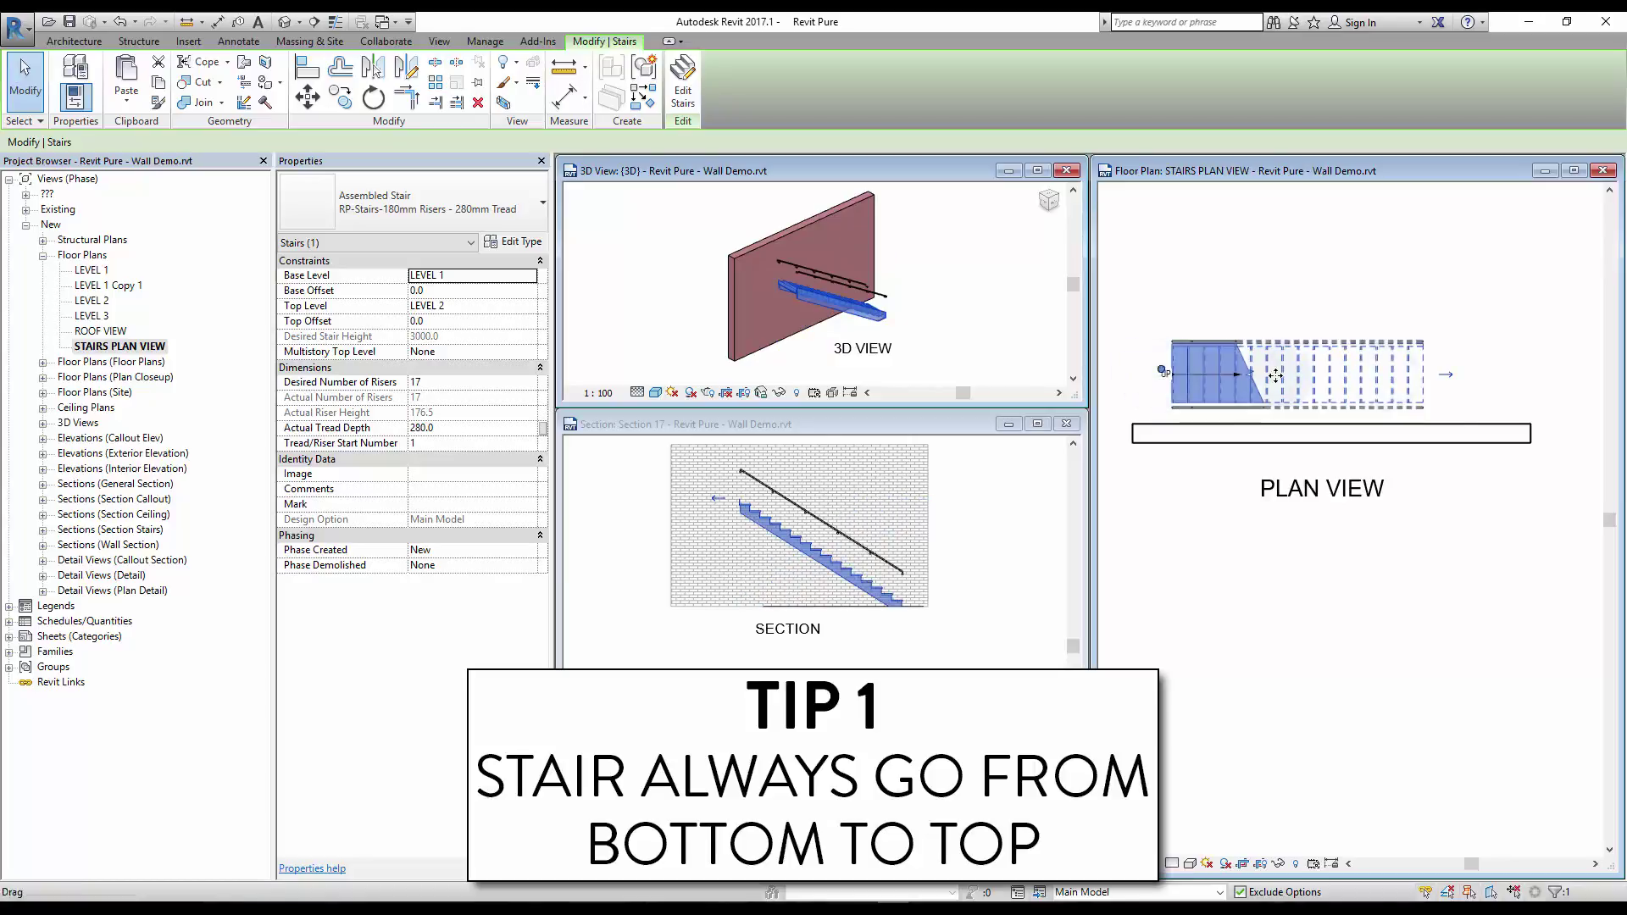
click(1446, 373)
click(1455, 287)
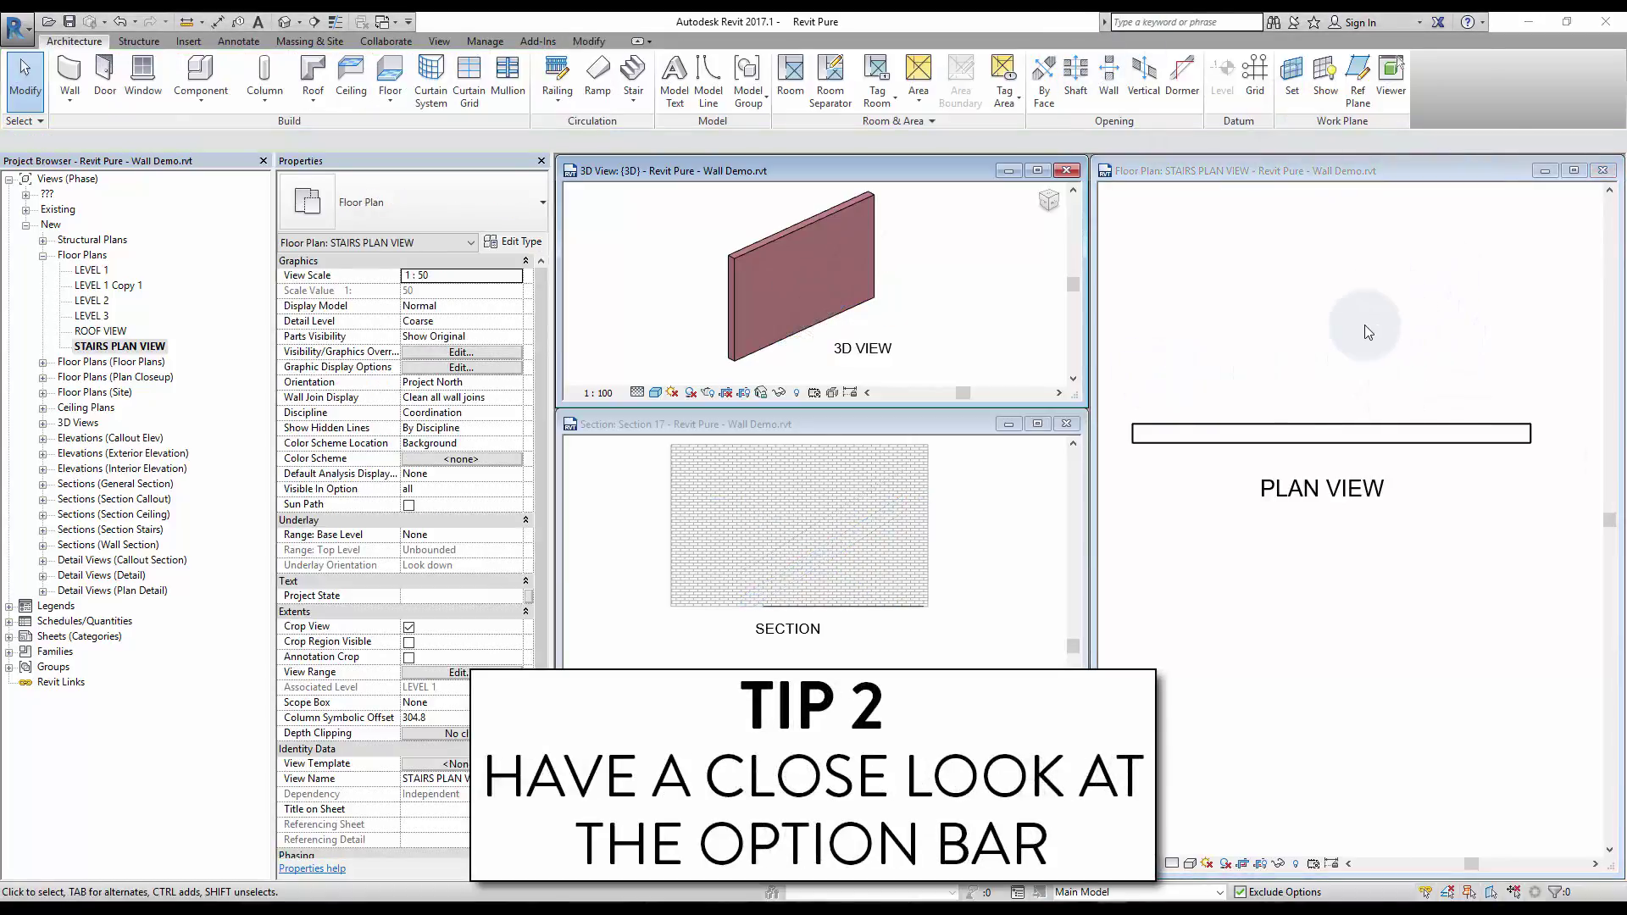
- Draw a straight stair run with Actual Run Width 1500 and finish it with railing
click(636, 70)
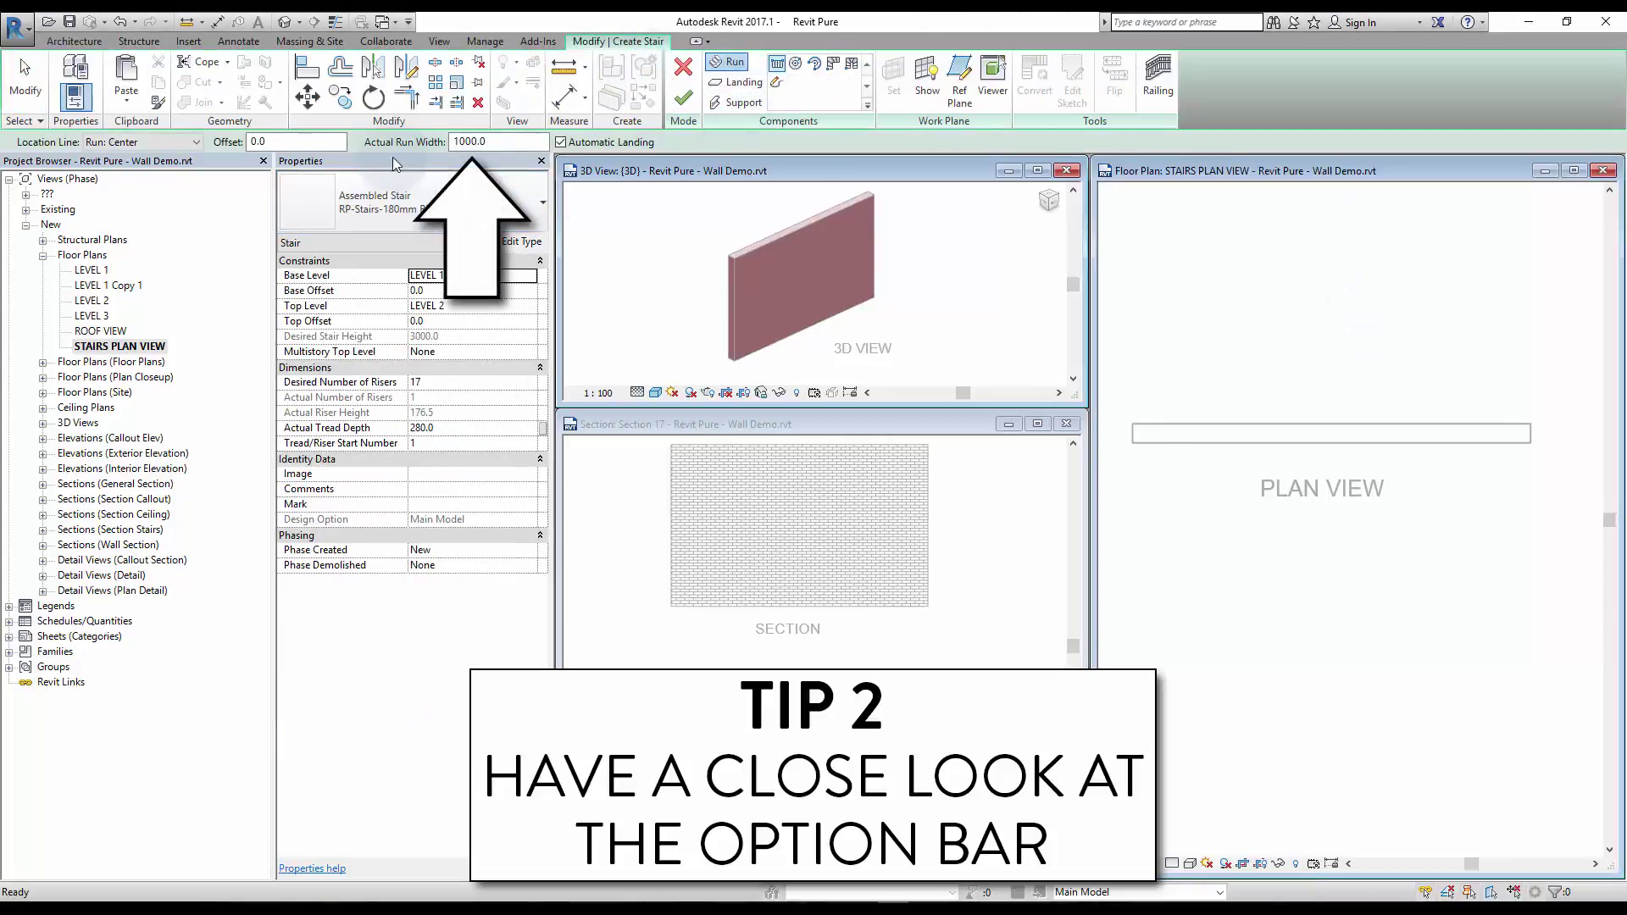
key(Tab)
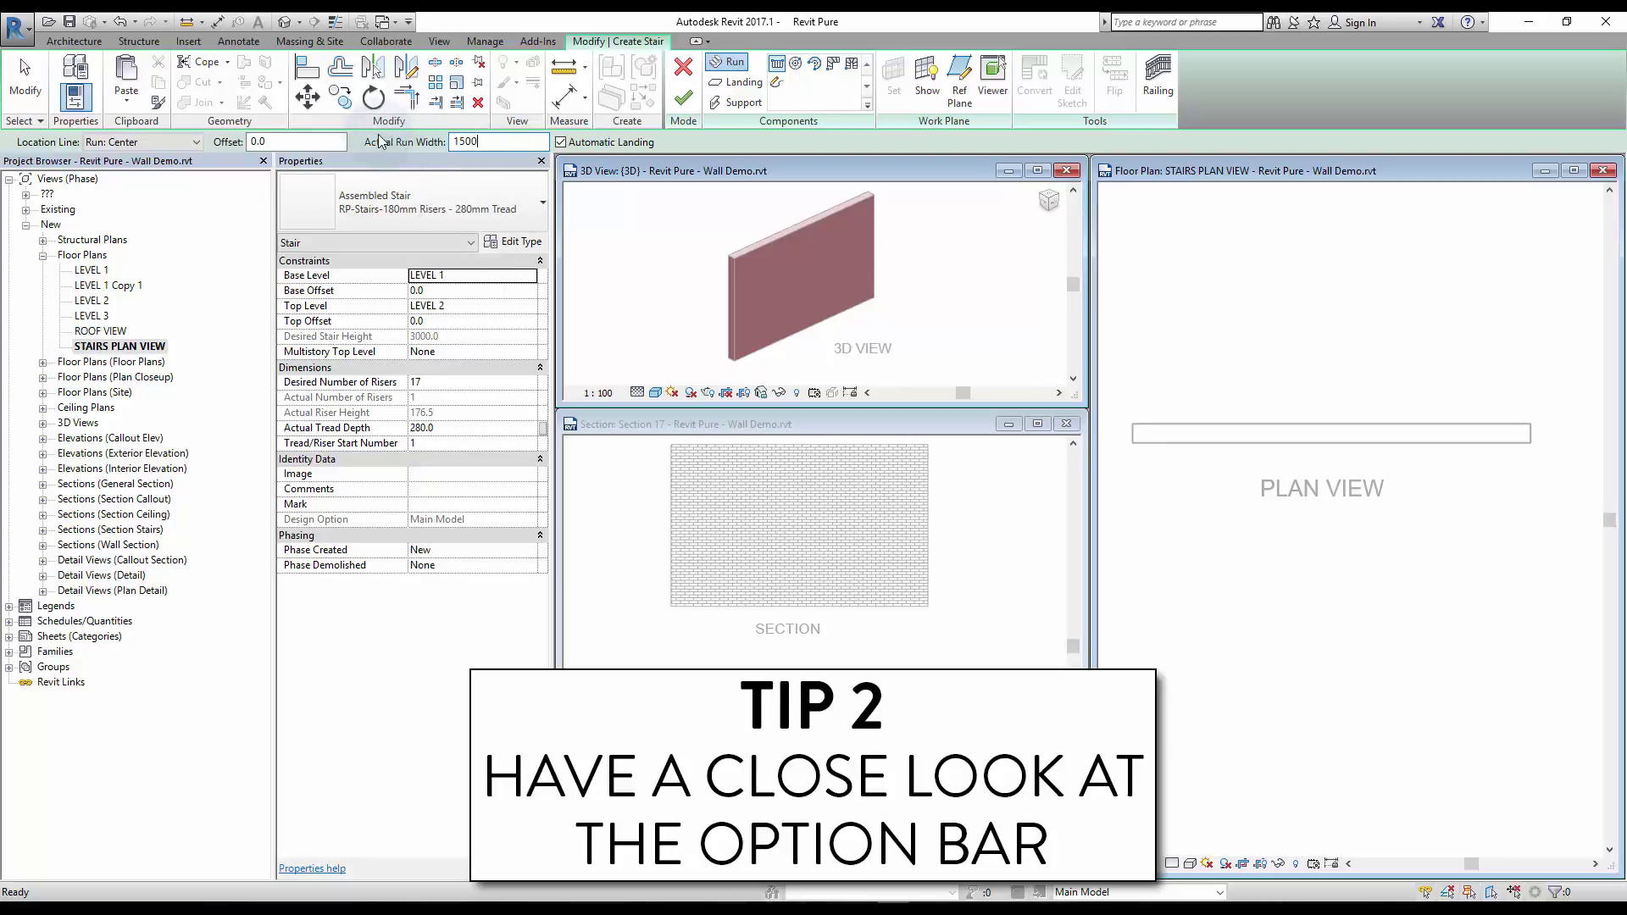
click(1159, 350)
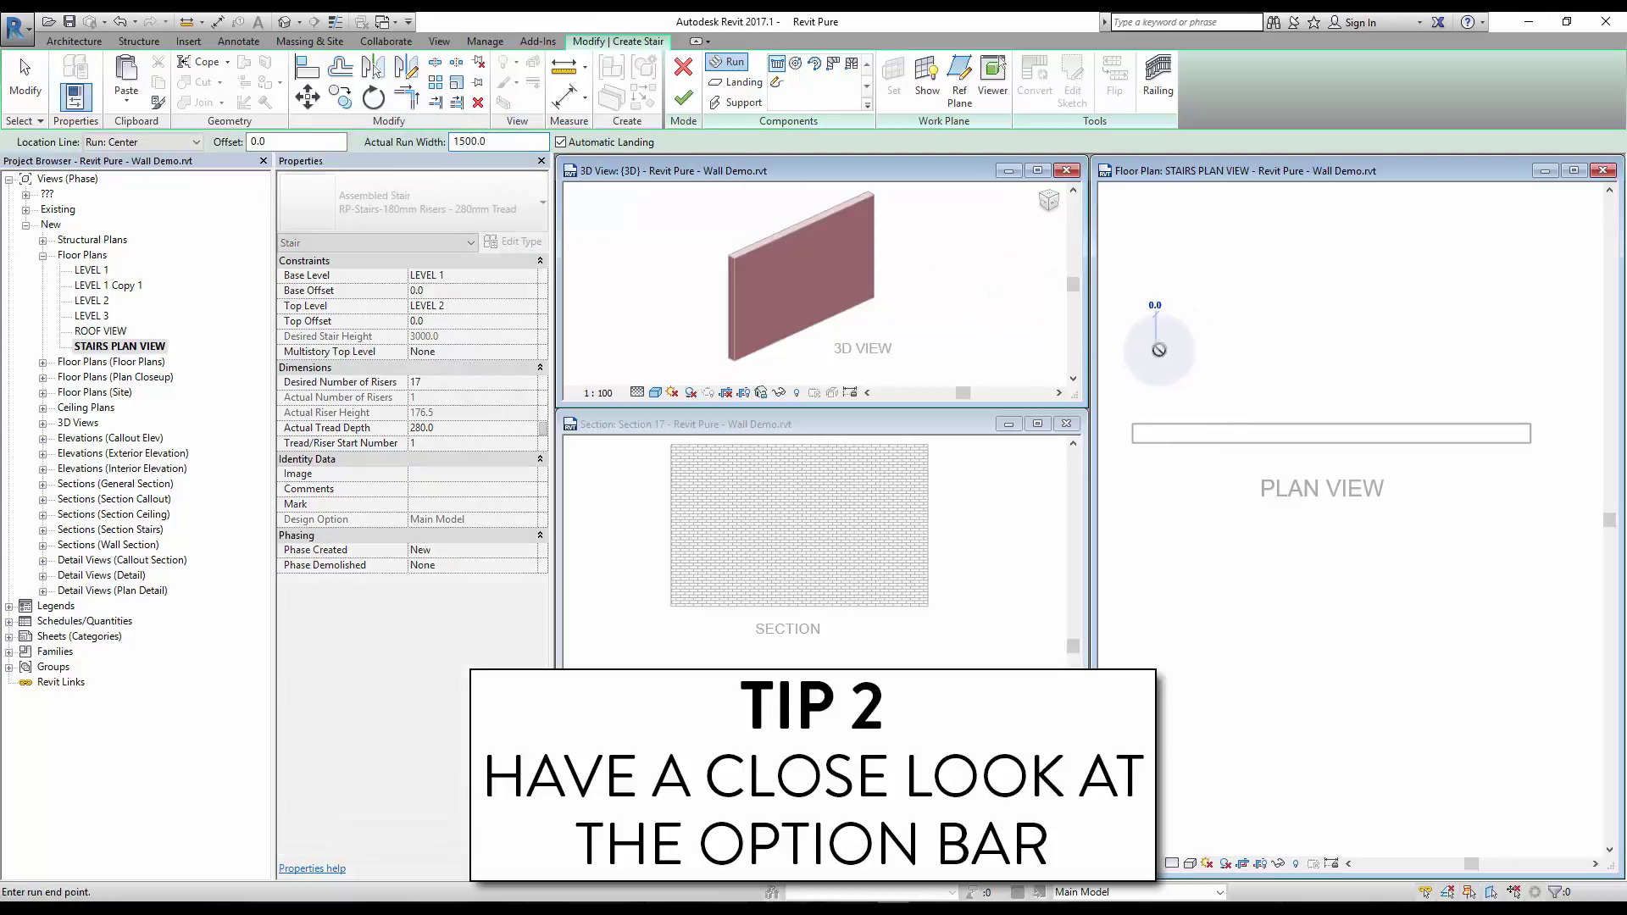
click(1414, 348)
key(Escape)
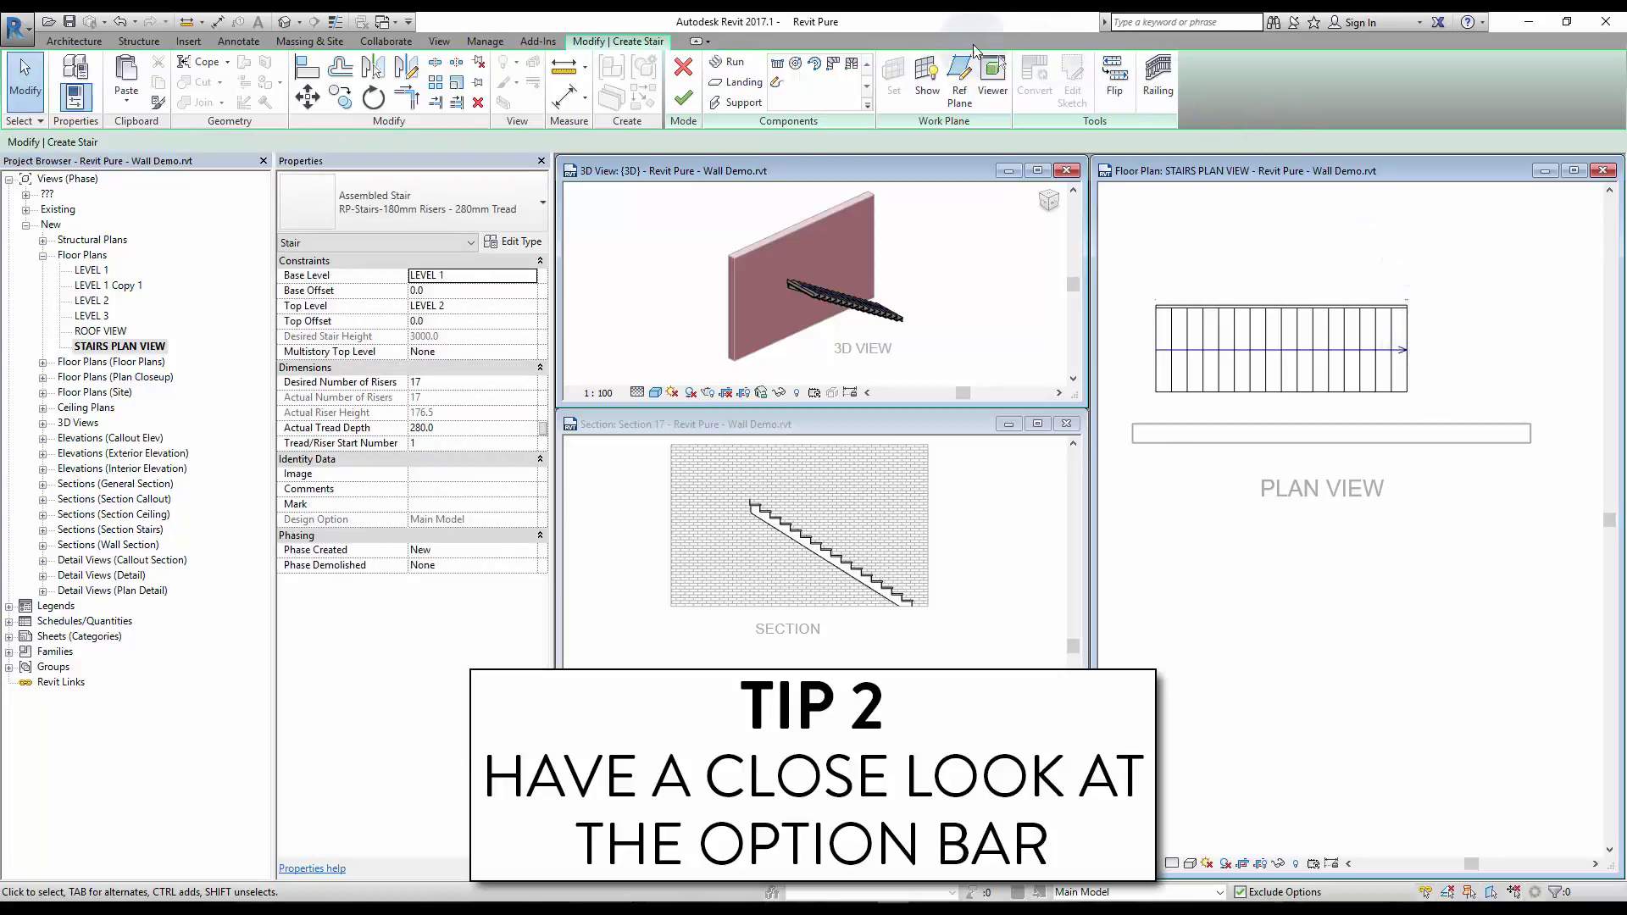
click(683, 97)
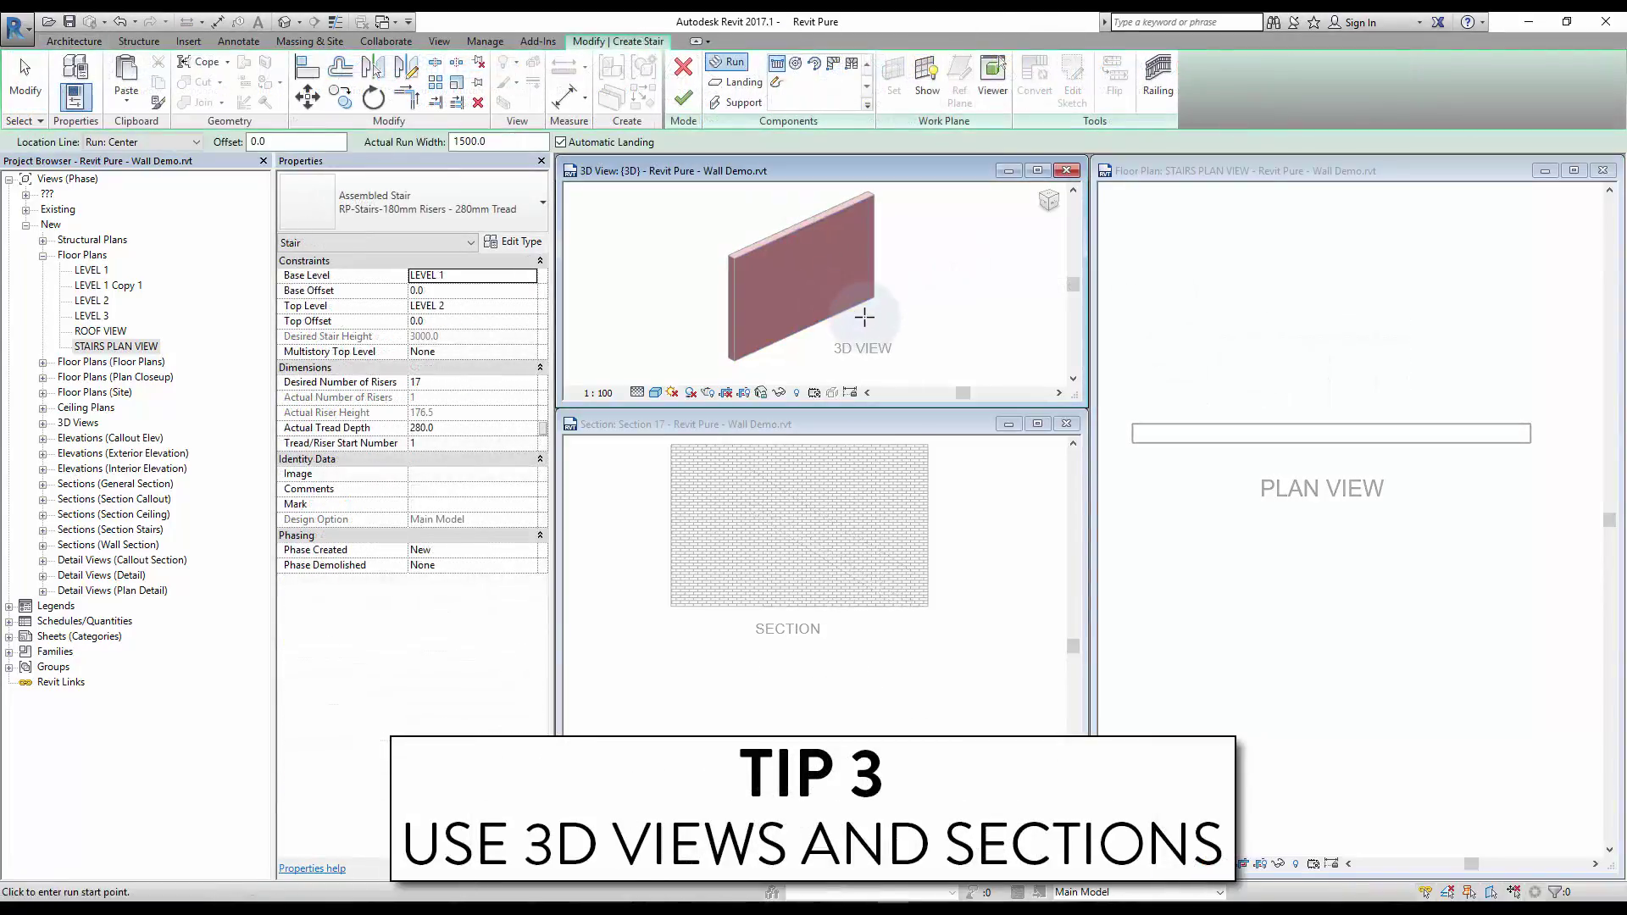
- Draw the 1500-wide 17-riser run in 3D, inspect it, and finish the stair
click(875, 316)
click(754, 372)
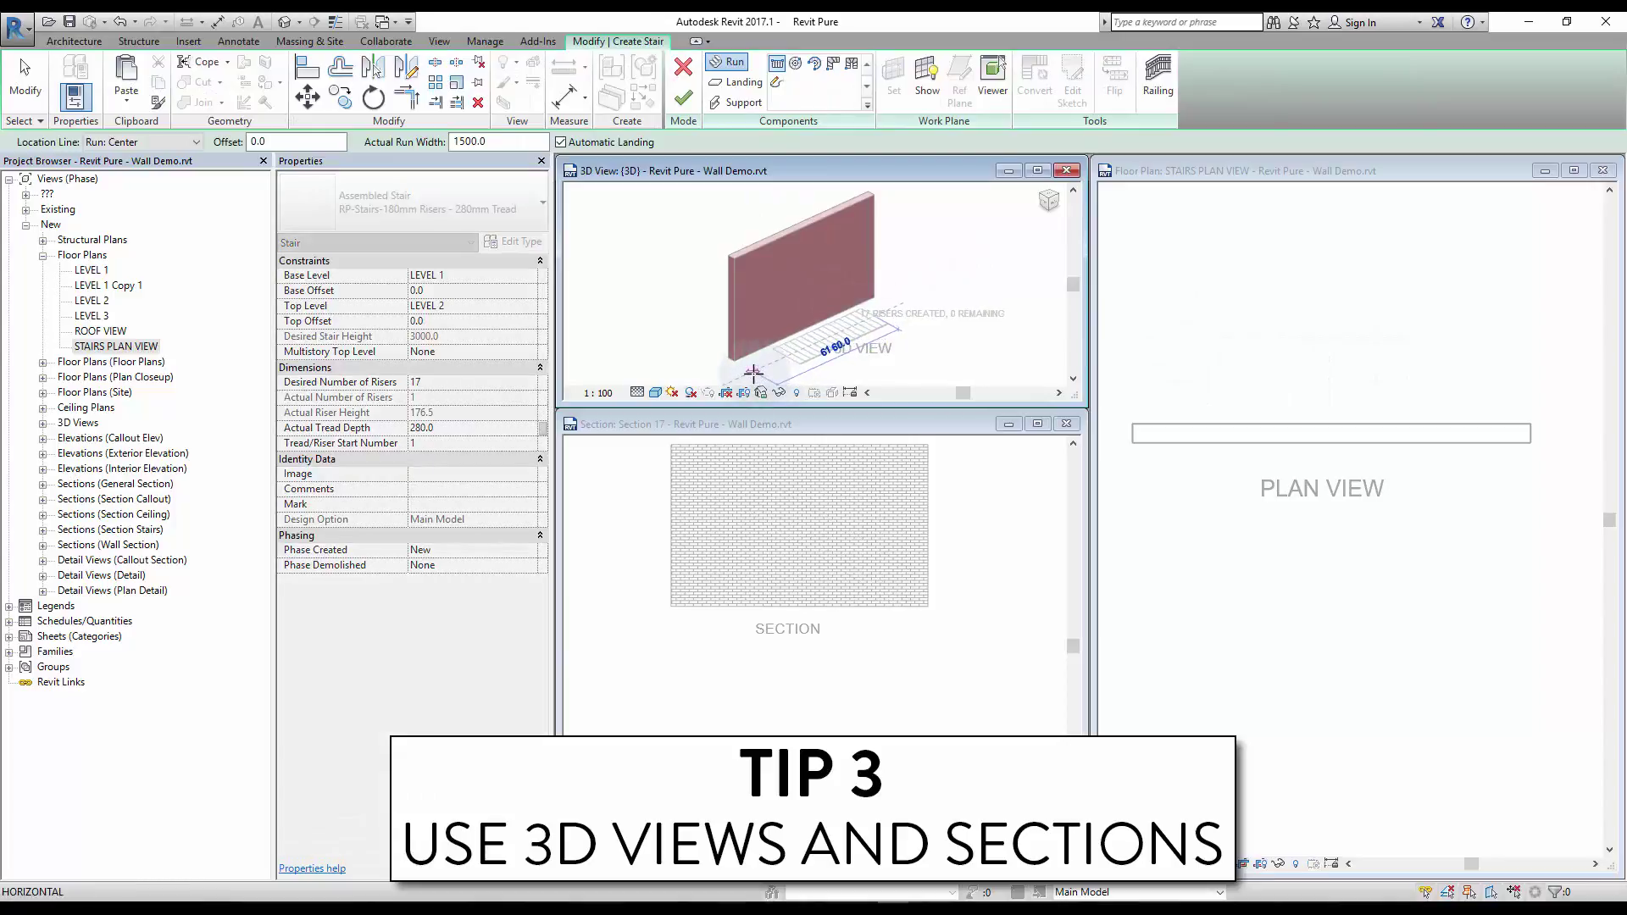
key(Escape)
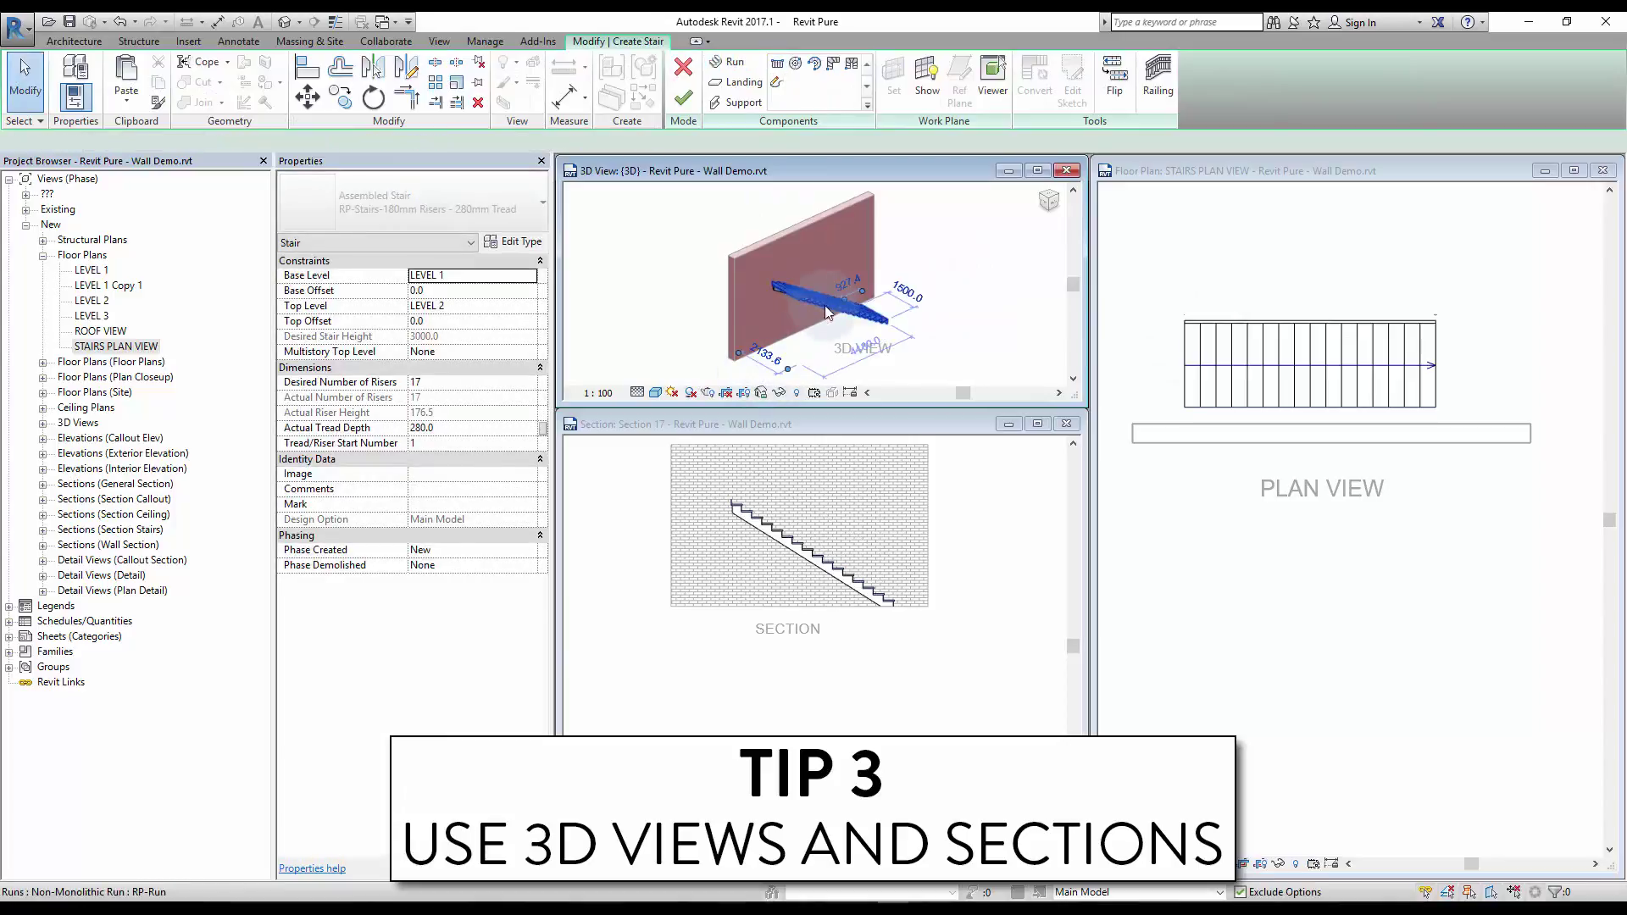
click(825, 305)
shift+middle_drag(862, 321, 907, 307)
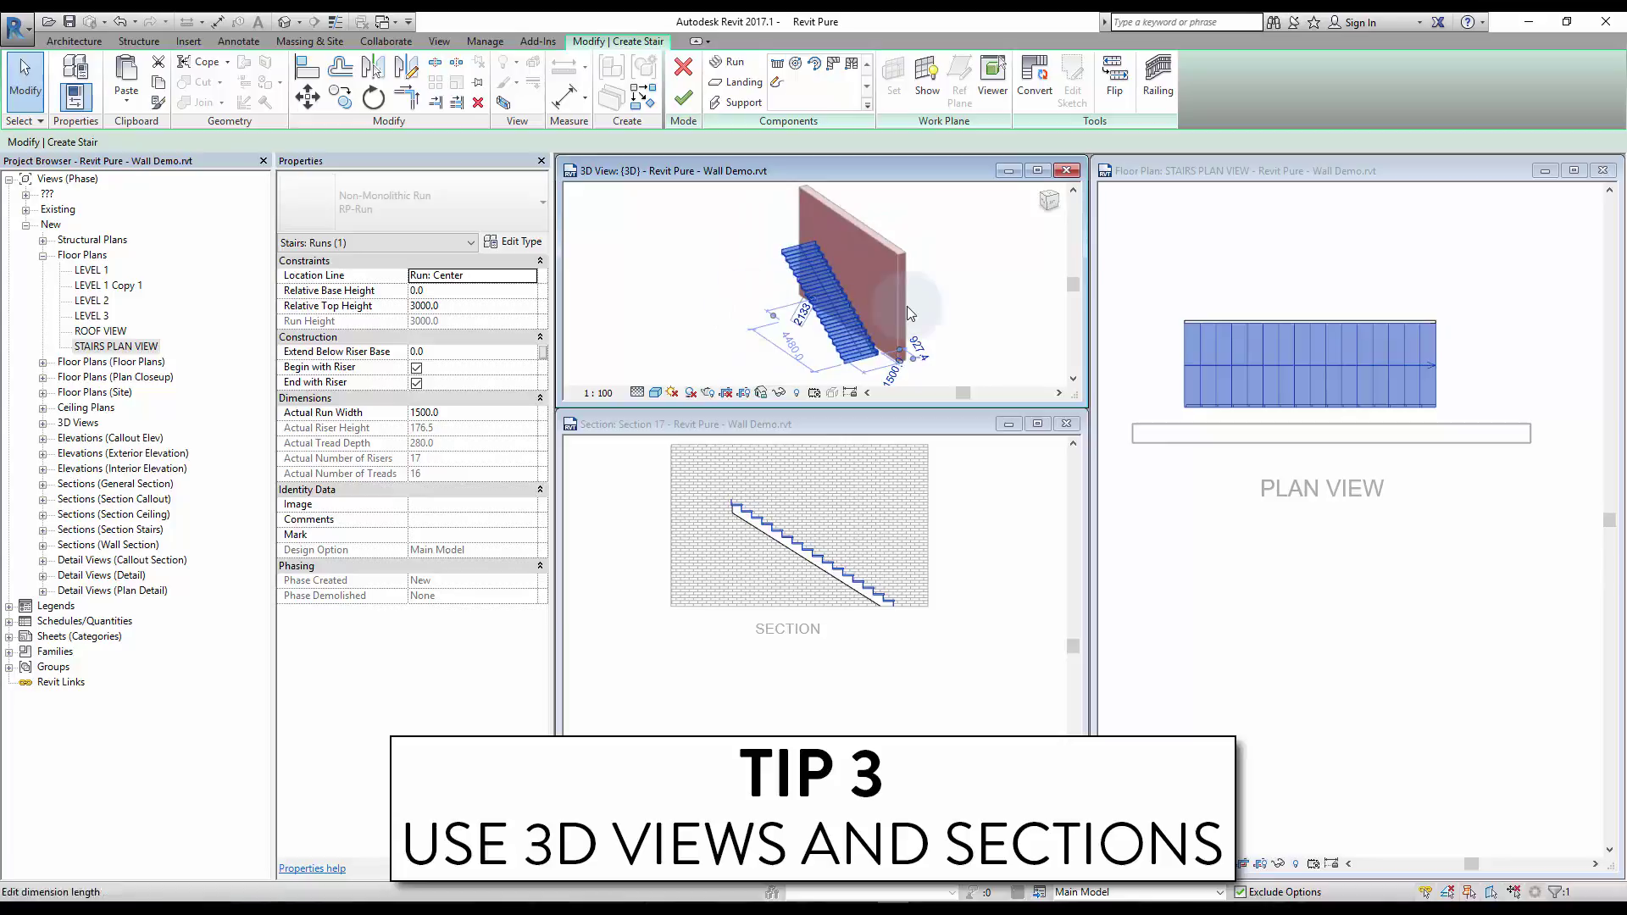
click(954, 277)
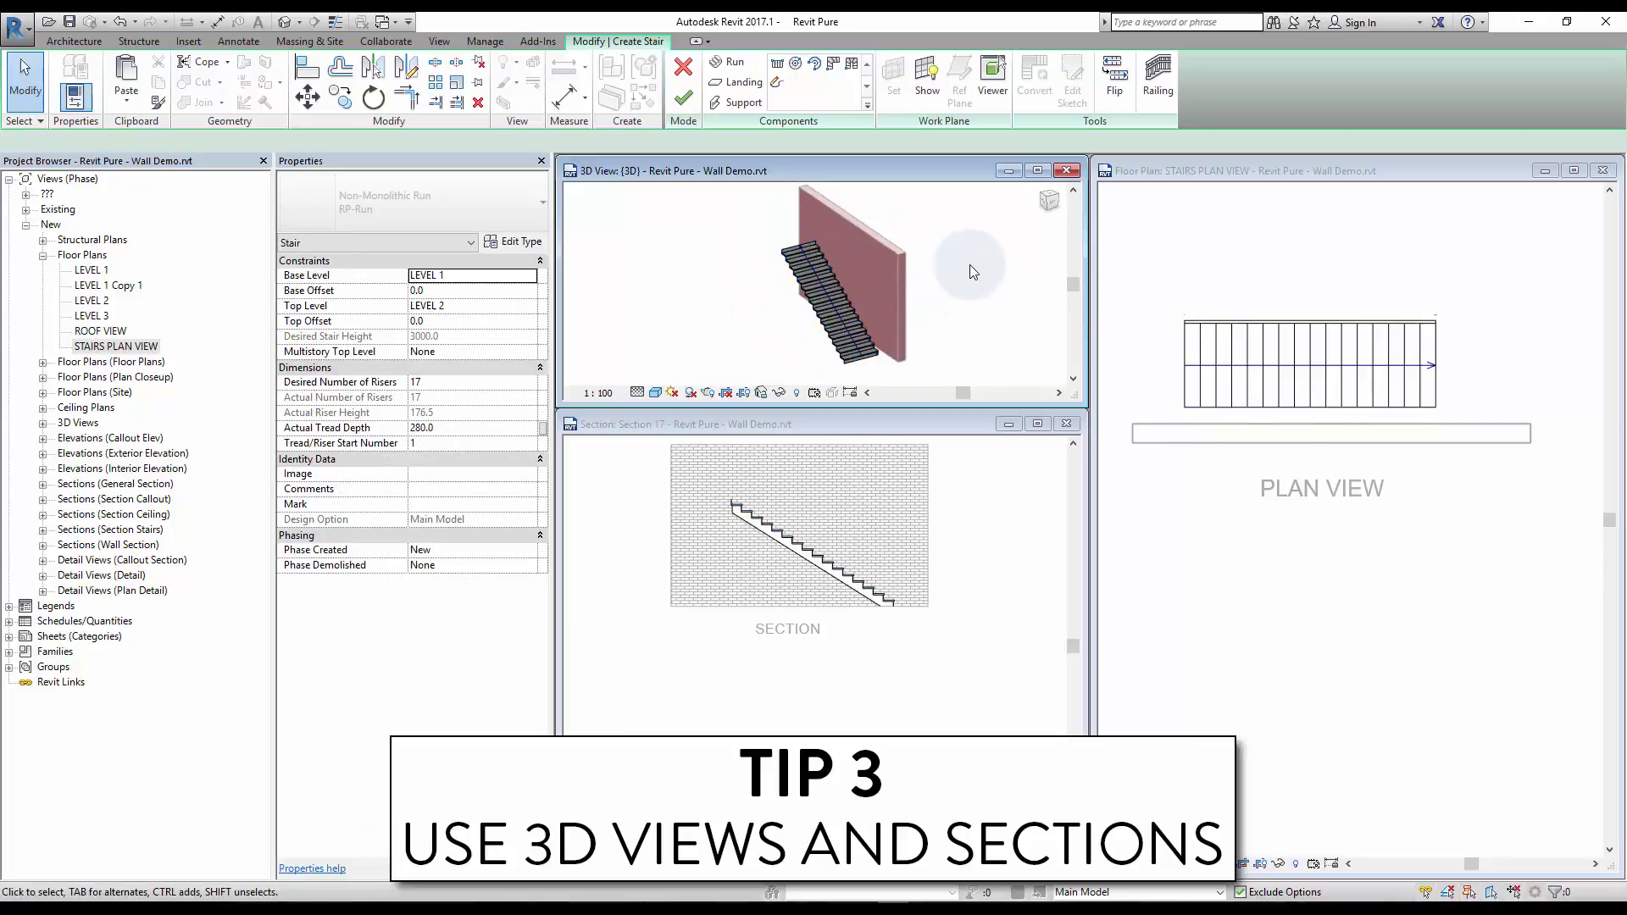
click(683, 98)
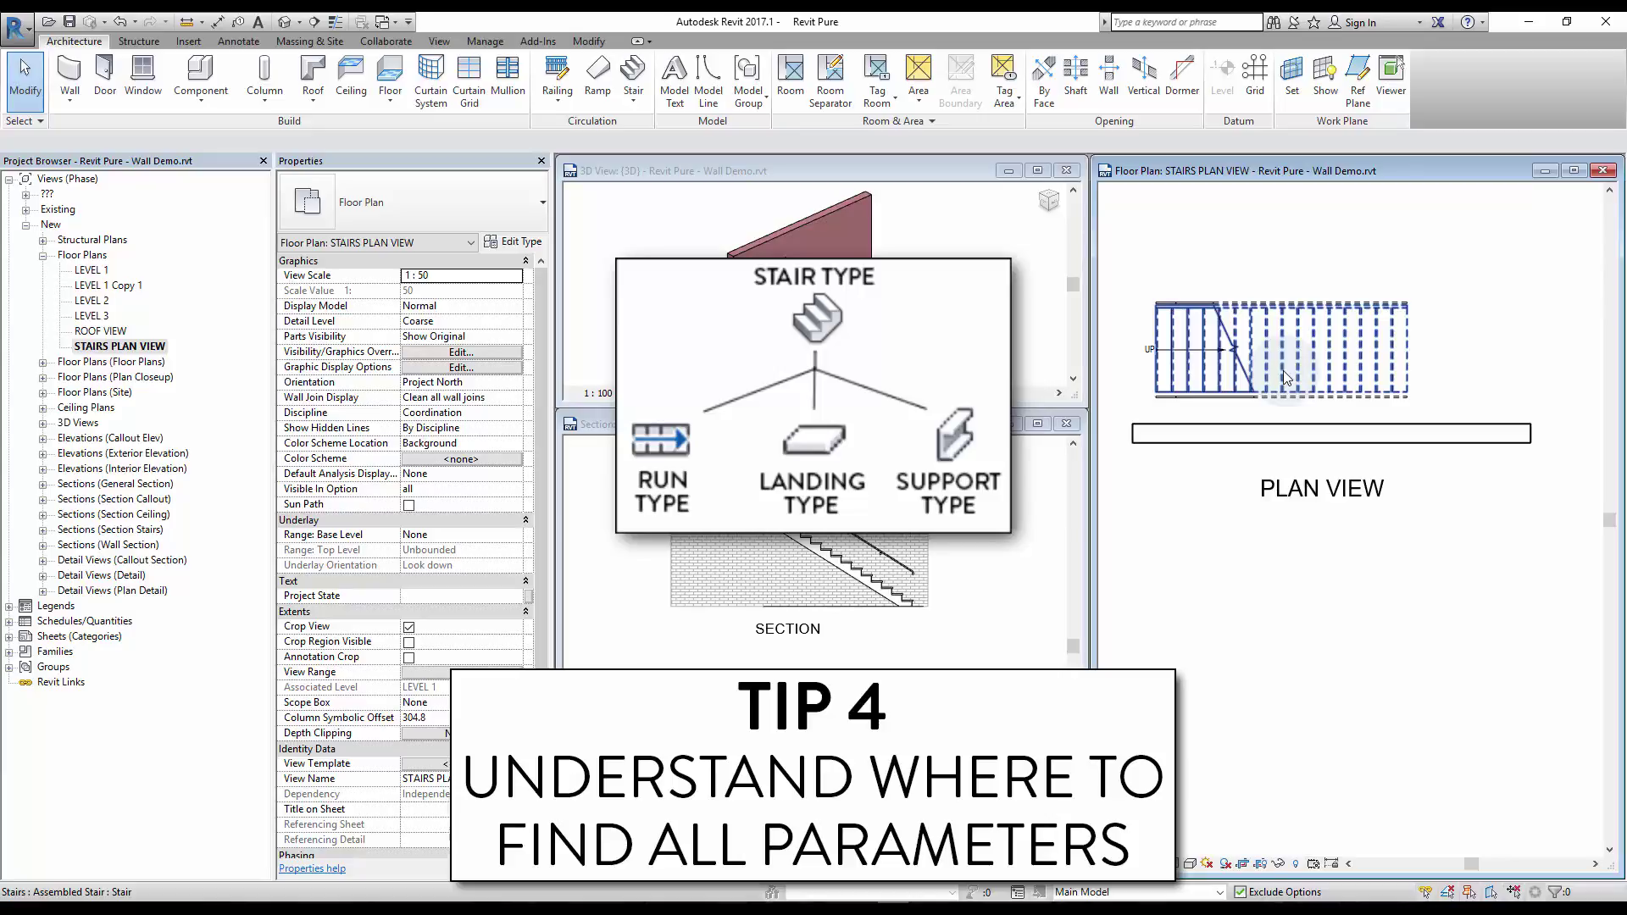
- Change the RP-Run run type's tread thickness from 38 to 25
click(1286, 378)
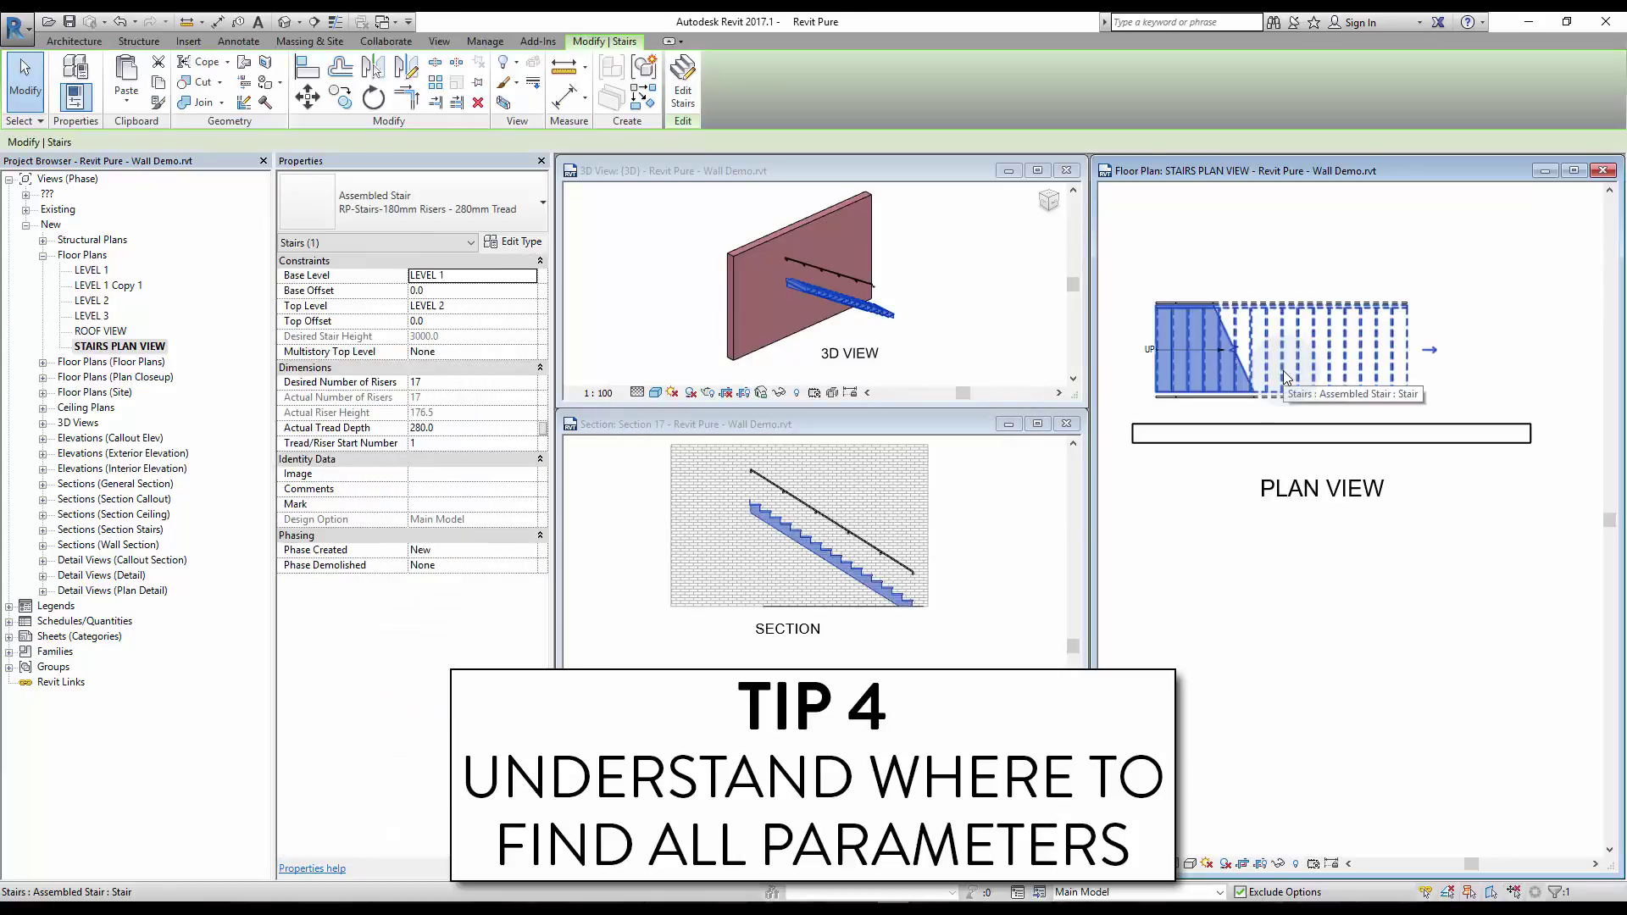
click(520, 245)
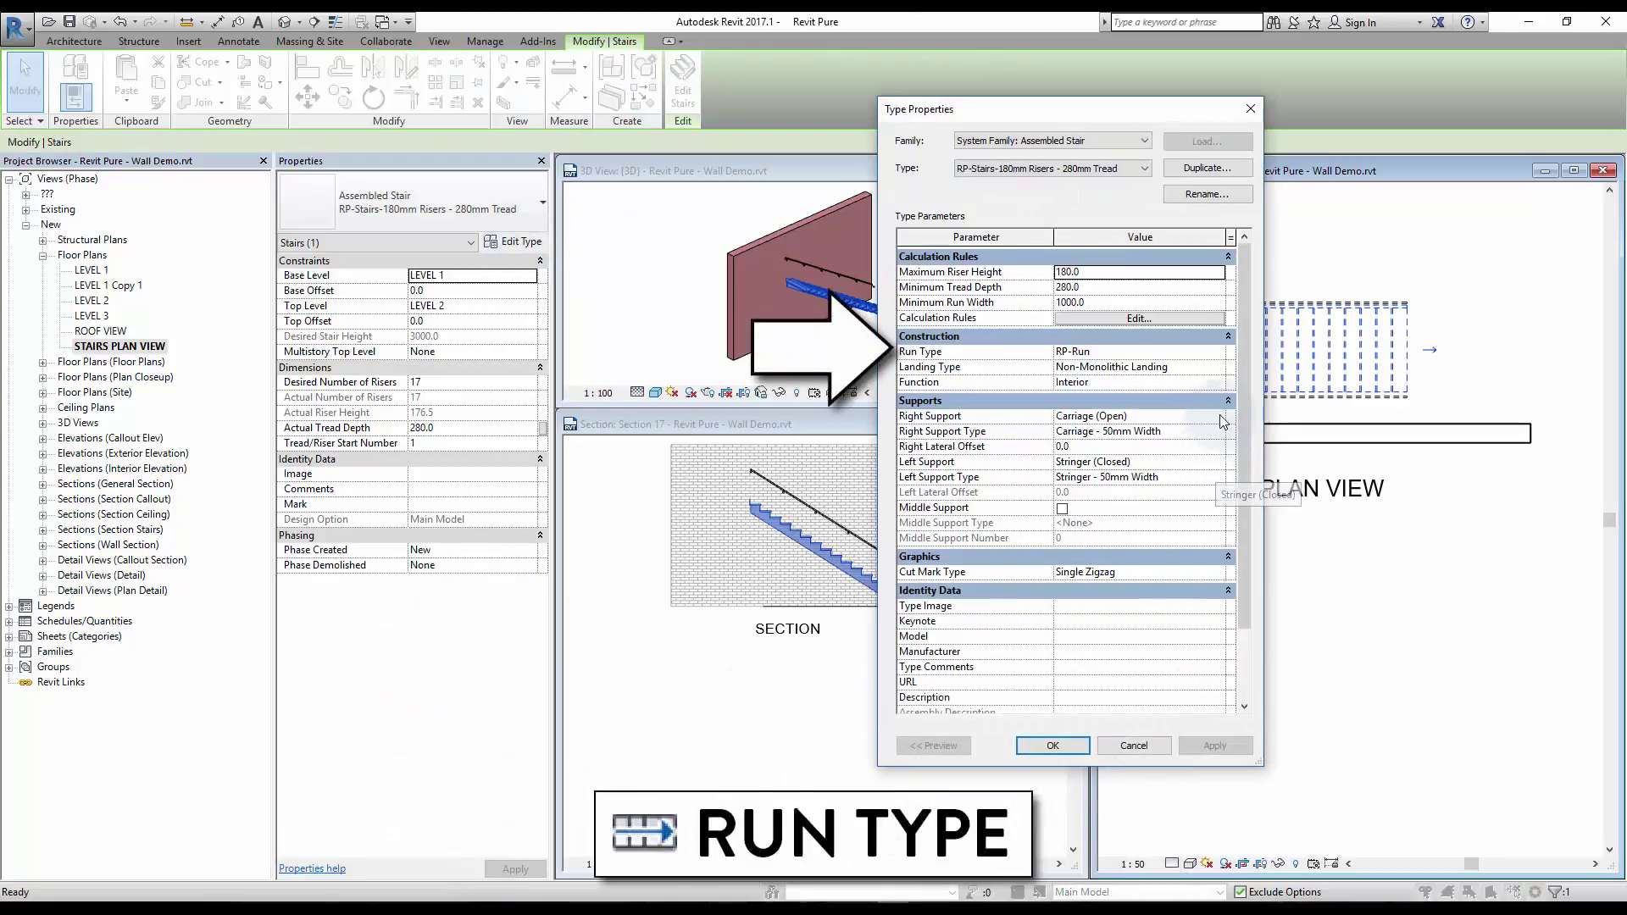
click(1220, 351)
click(1220, 351)
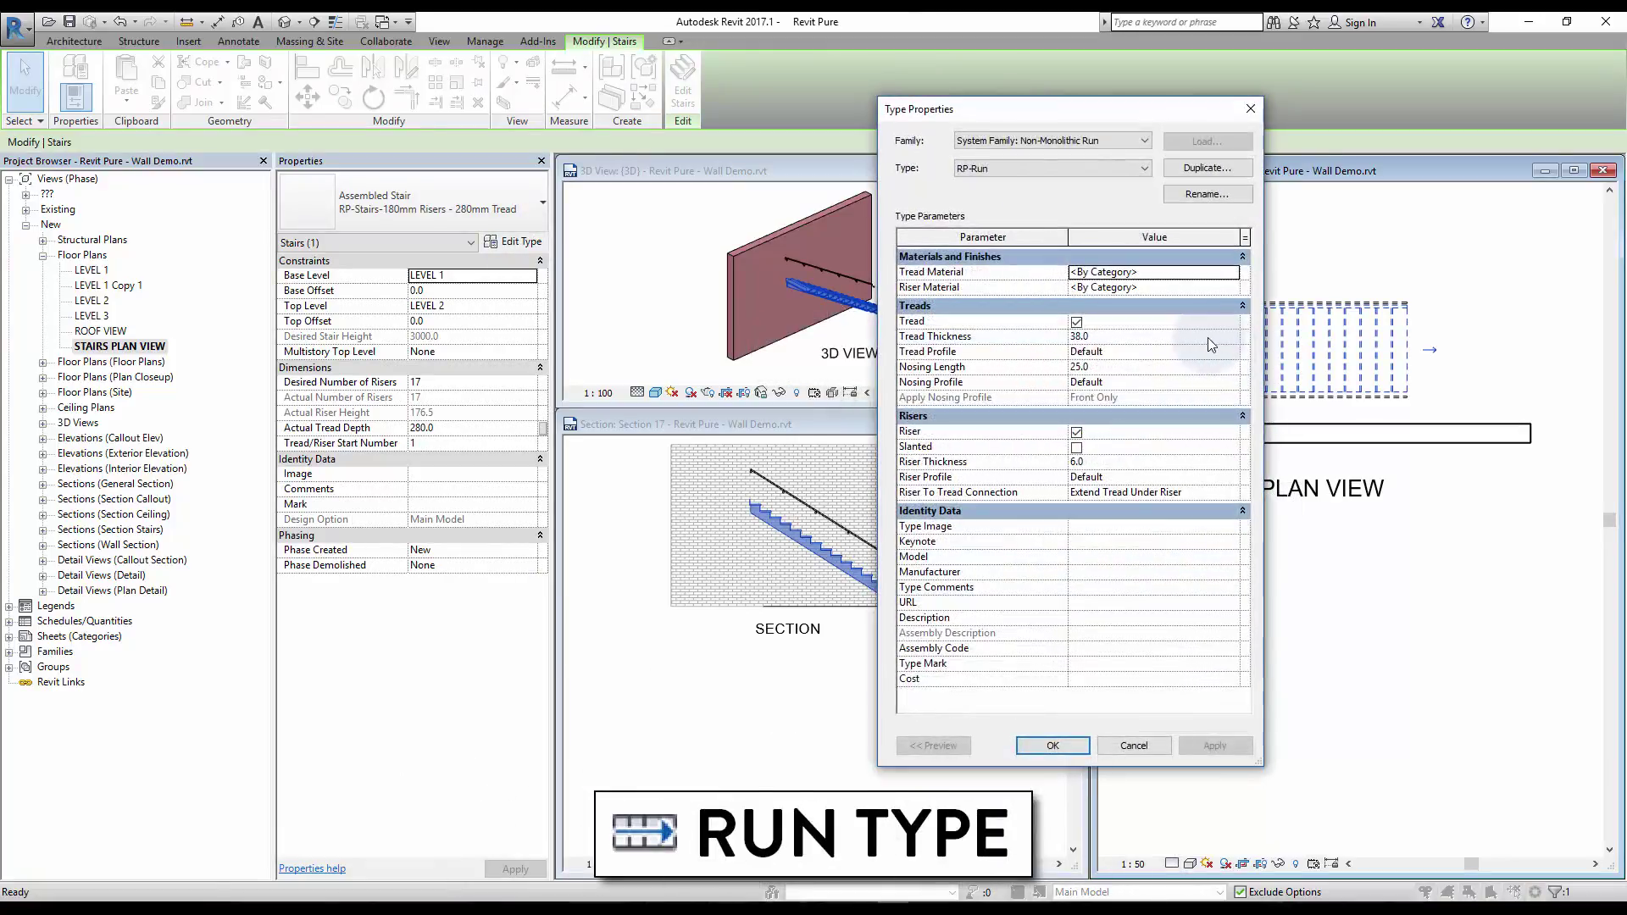
click(1208, 337)
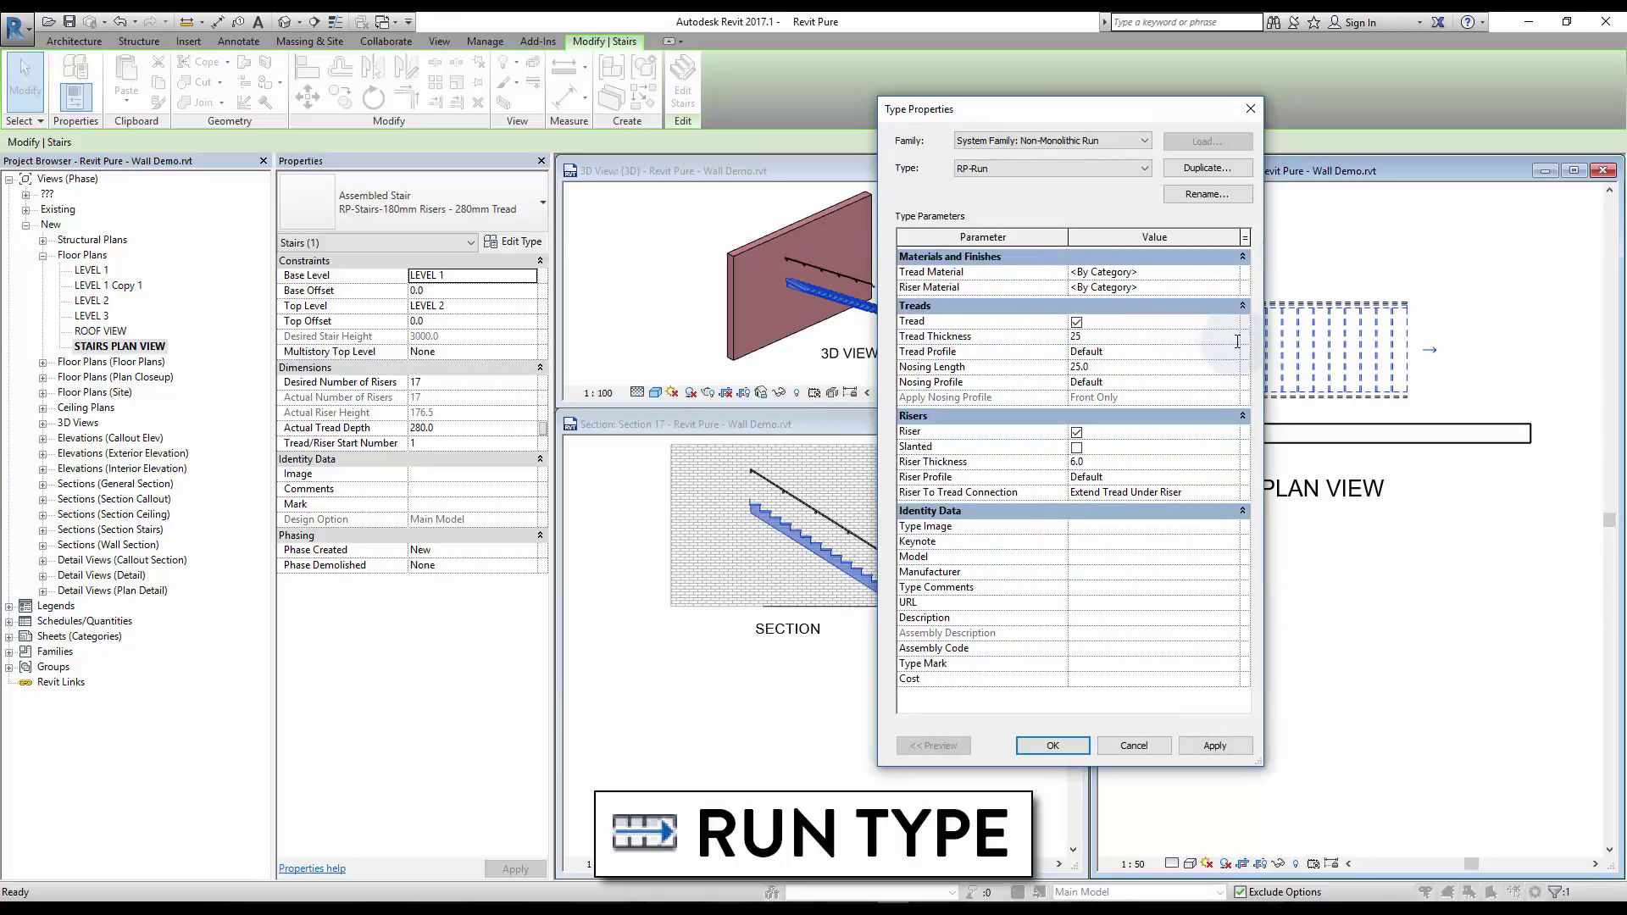
click(1141, 372)
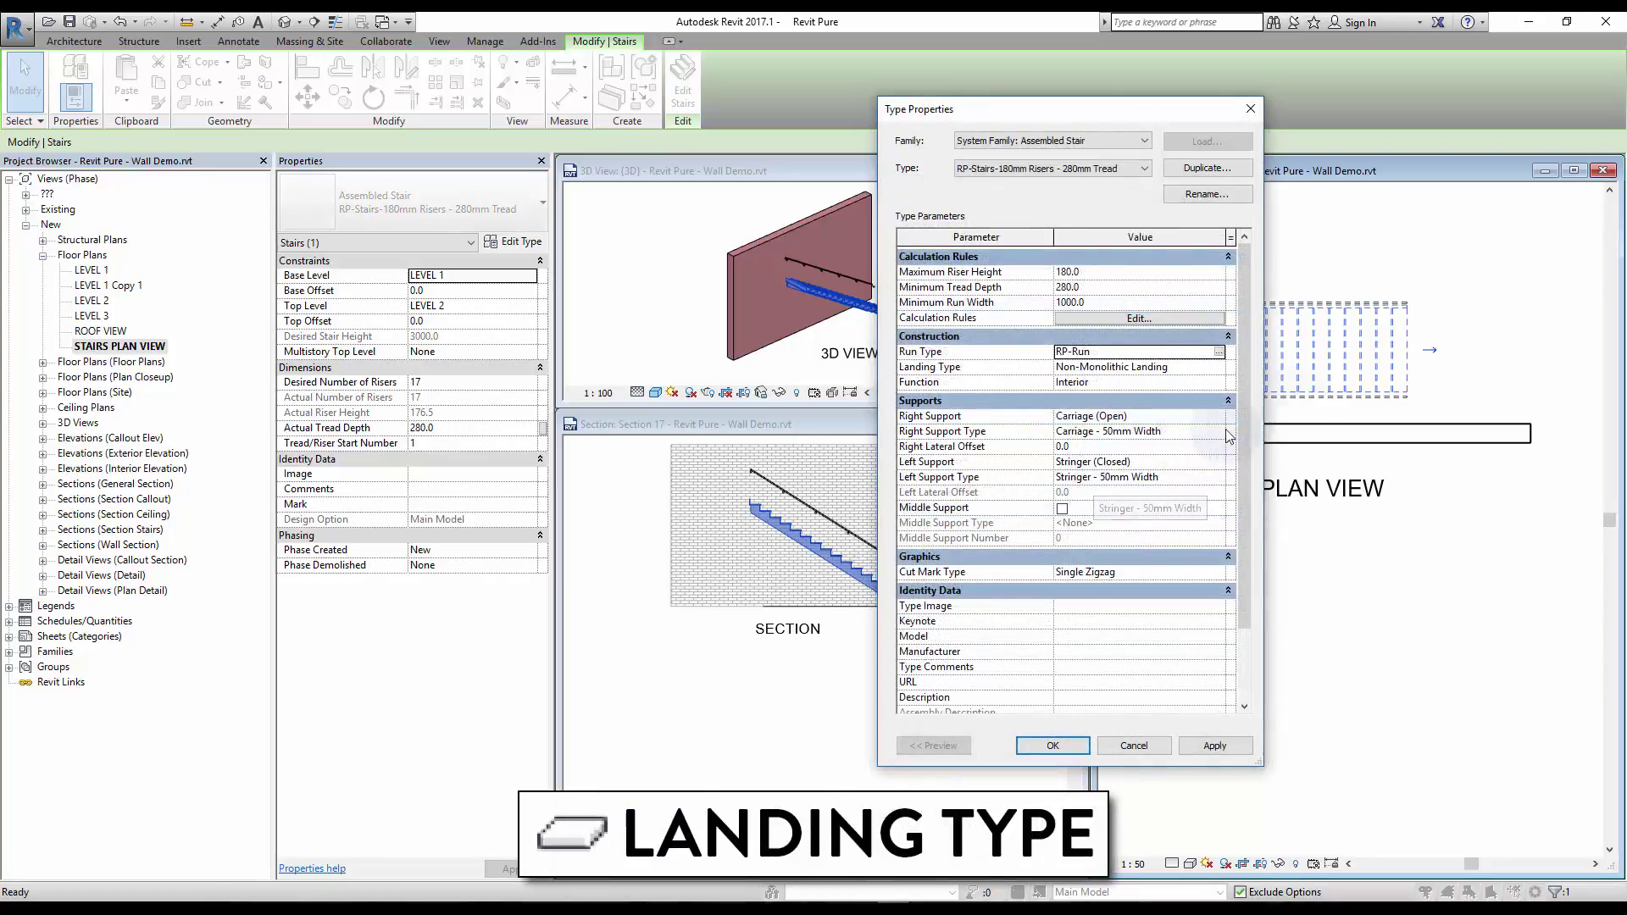
- Review the Non-Monolithic Landing type, leaving Same as Run turned on
click(1218, 366)
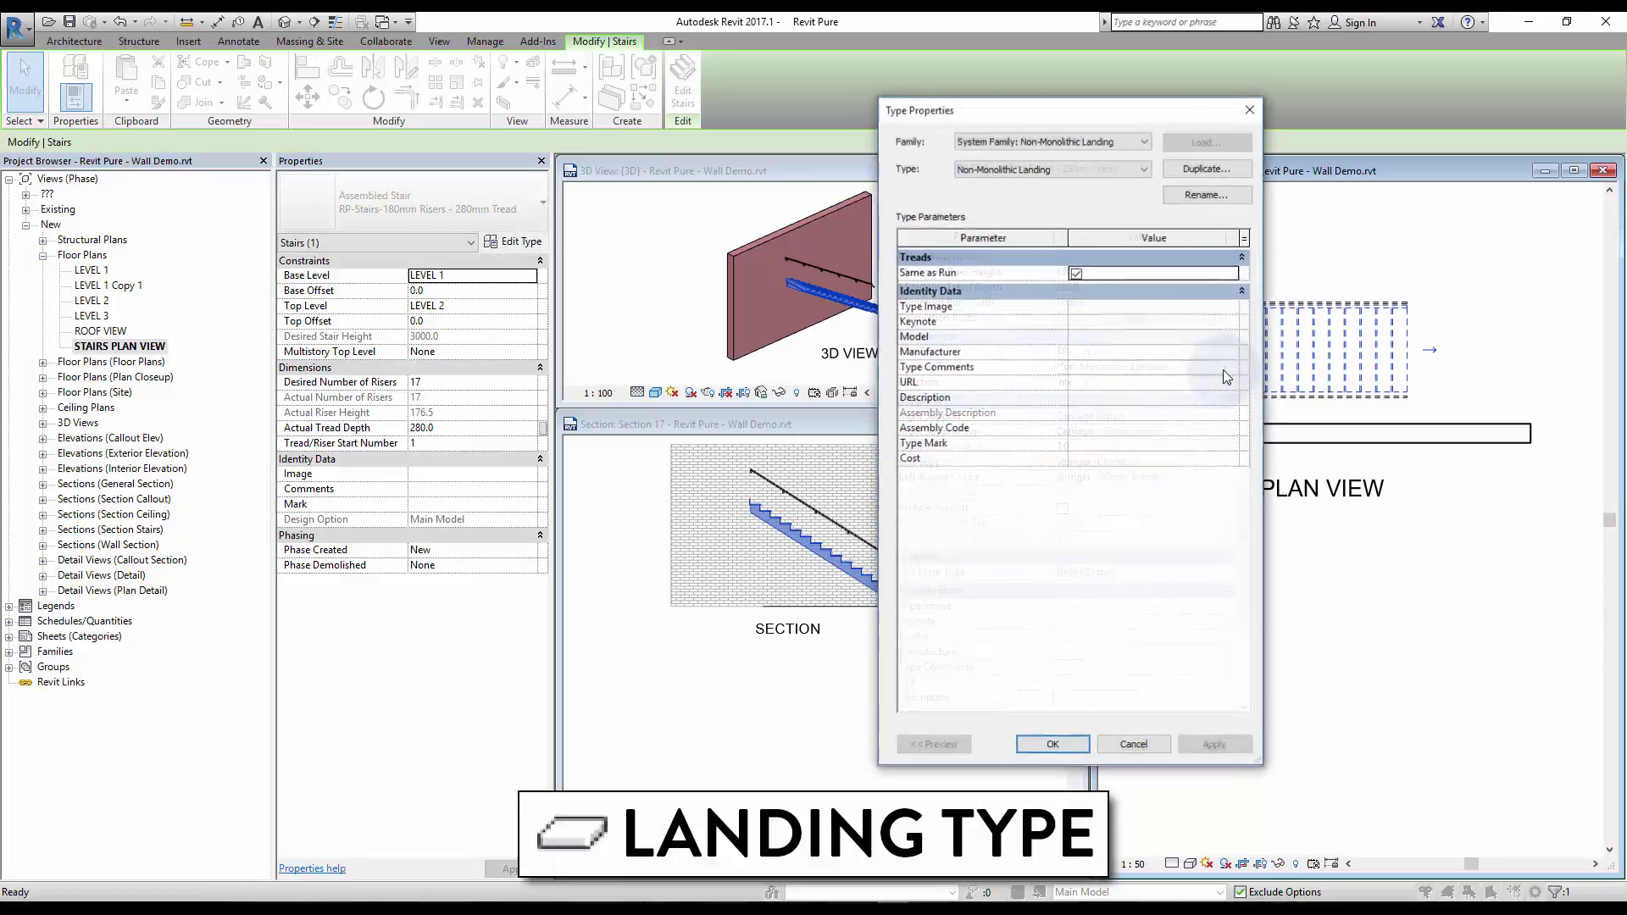
click(1076, 273)
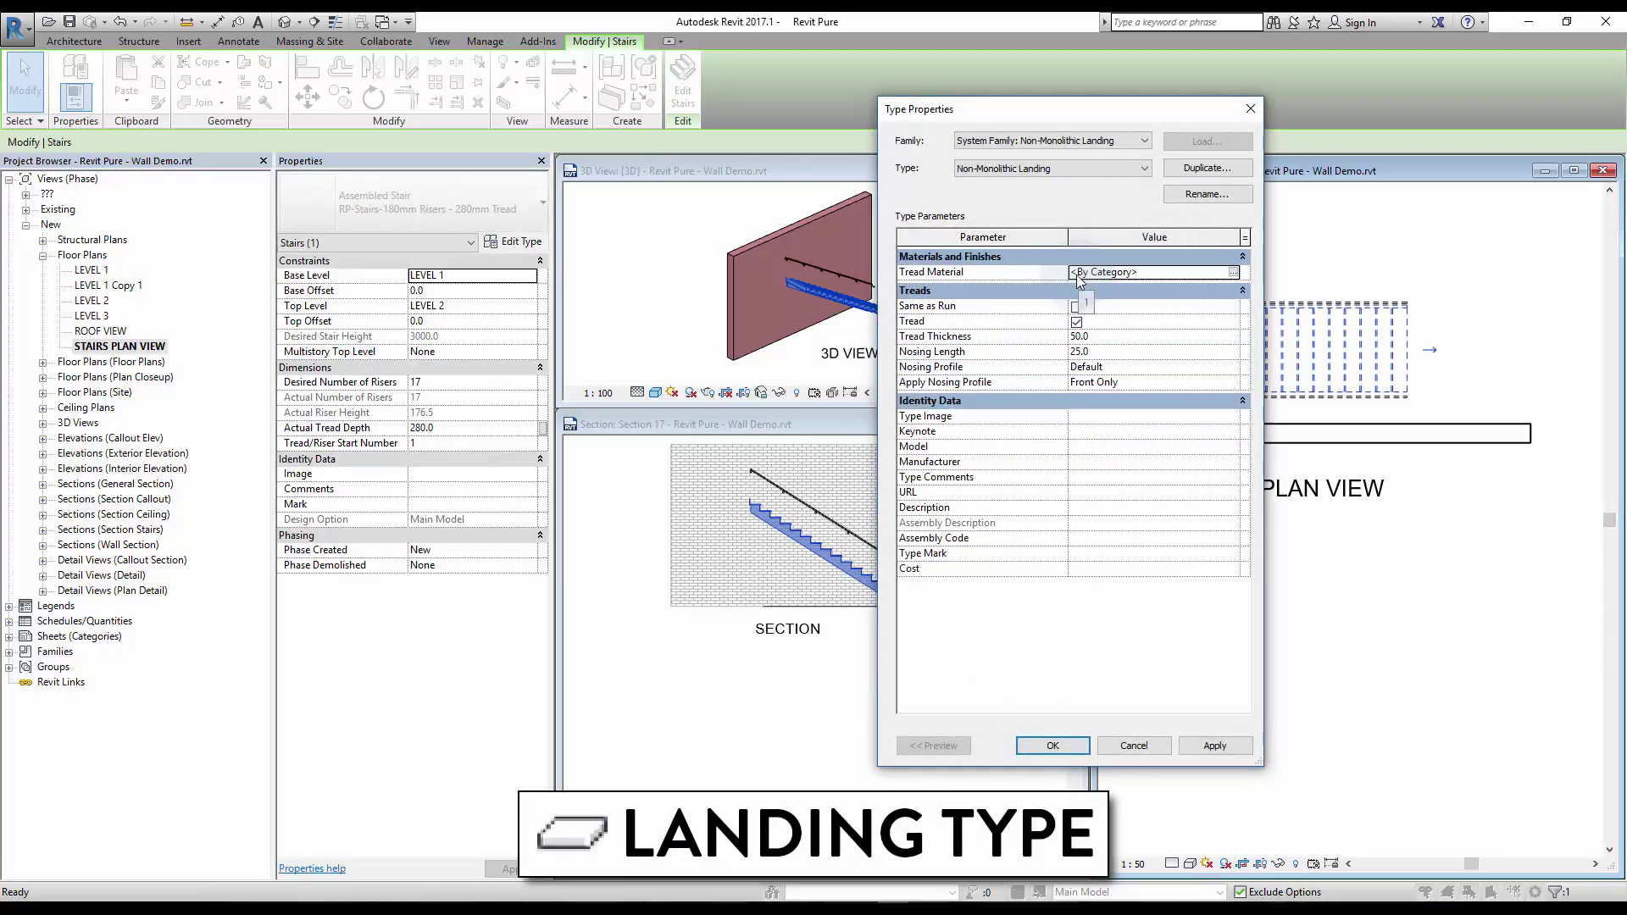
click(1075, 306)
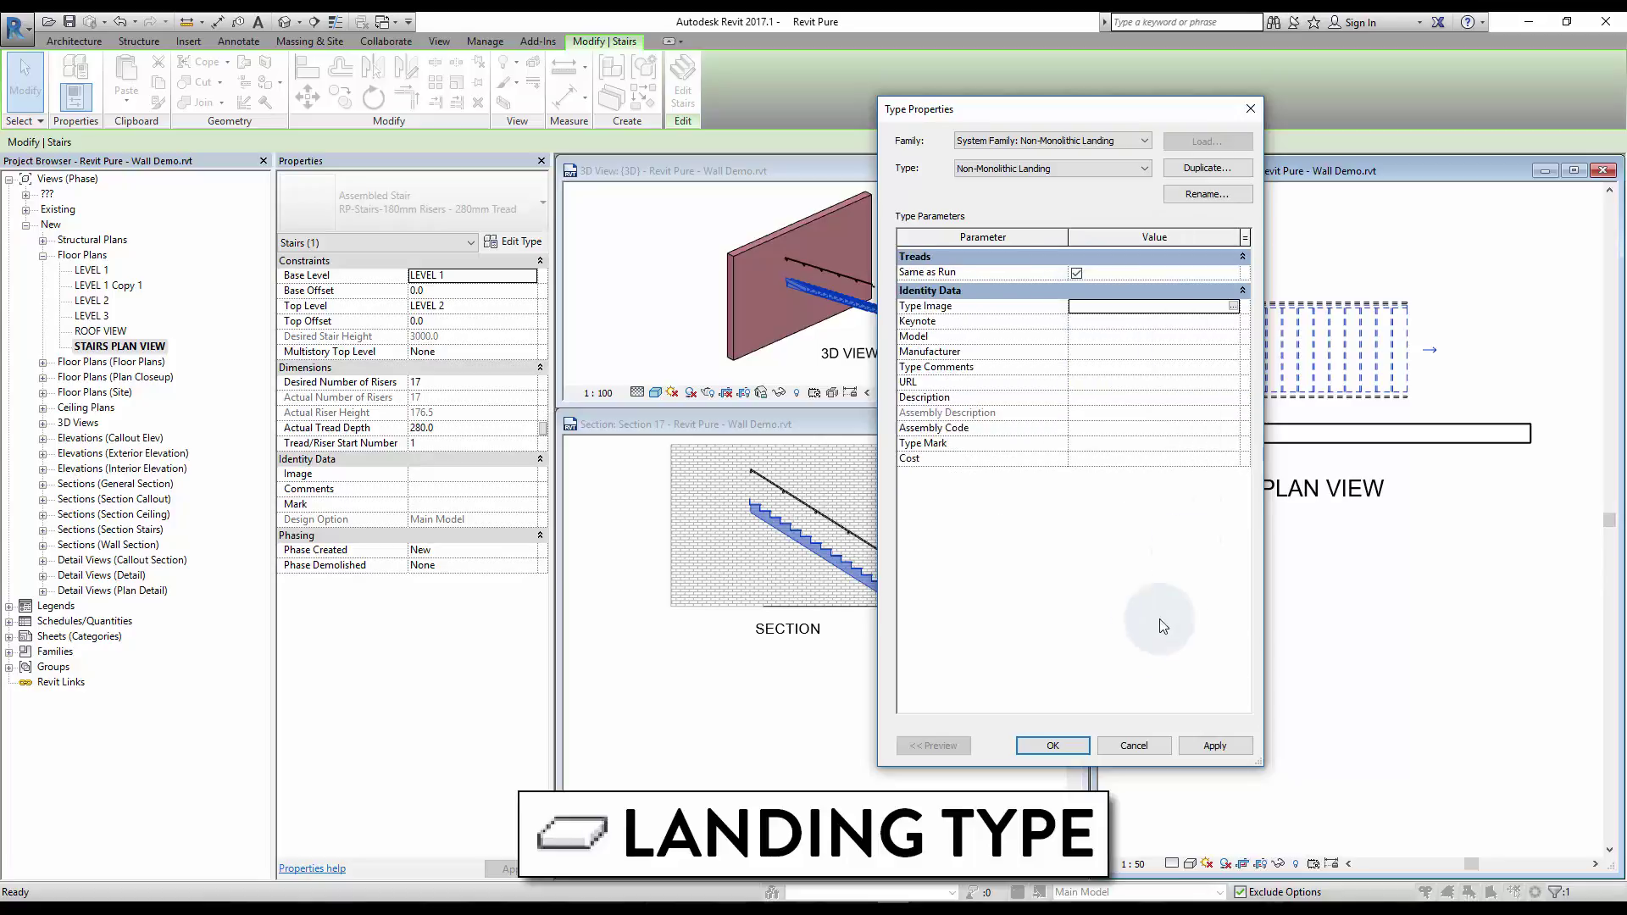
click(1052, 746)
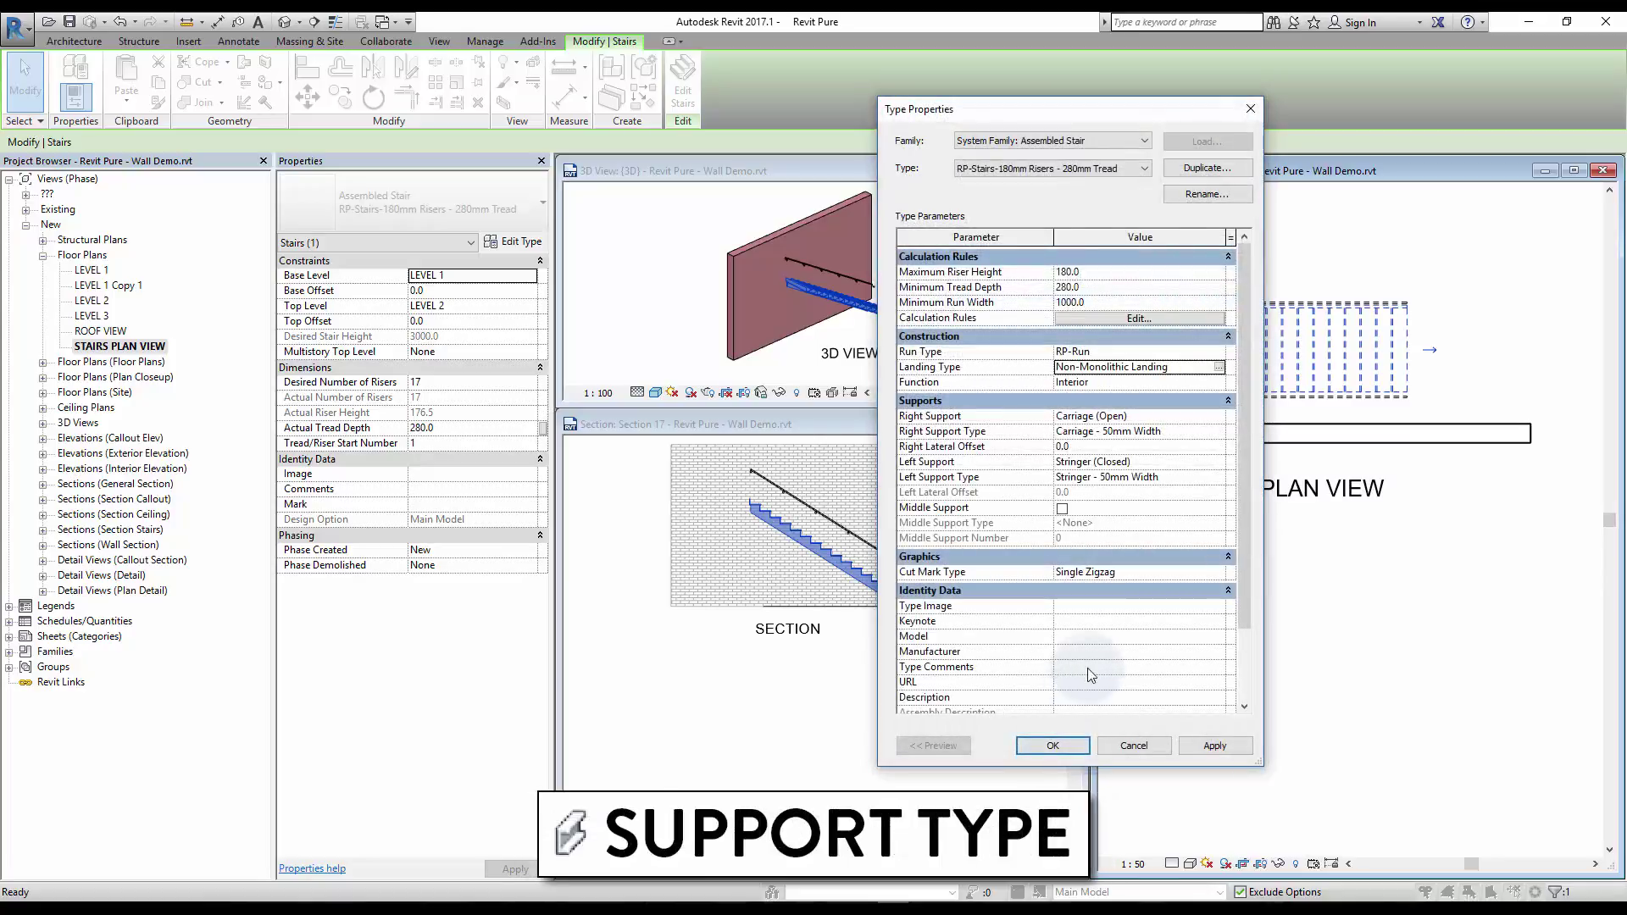
- Review the Carriage - 50mm Width right support type and close type properties
click(1218, 419)
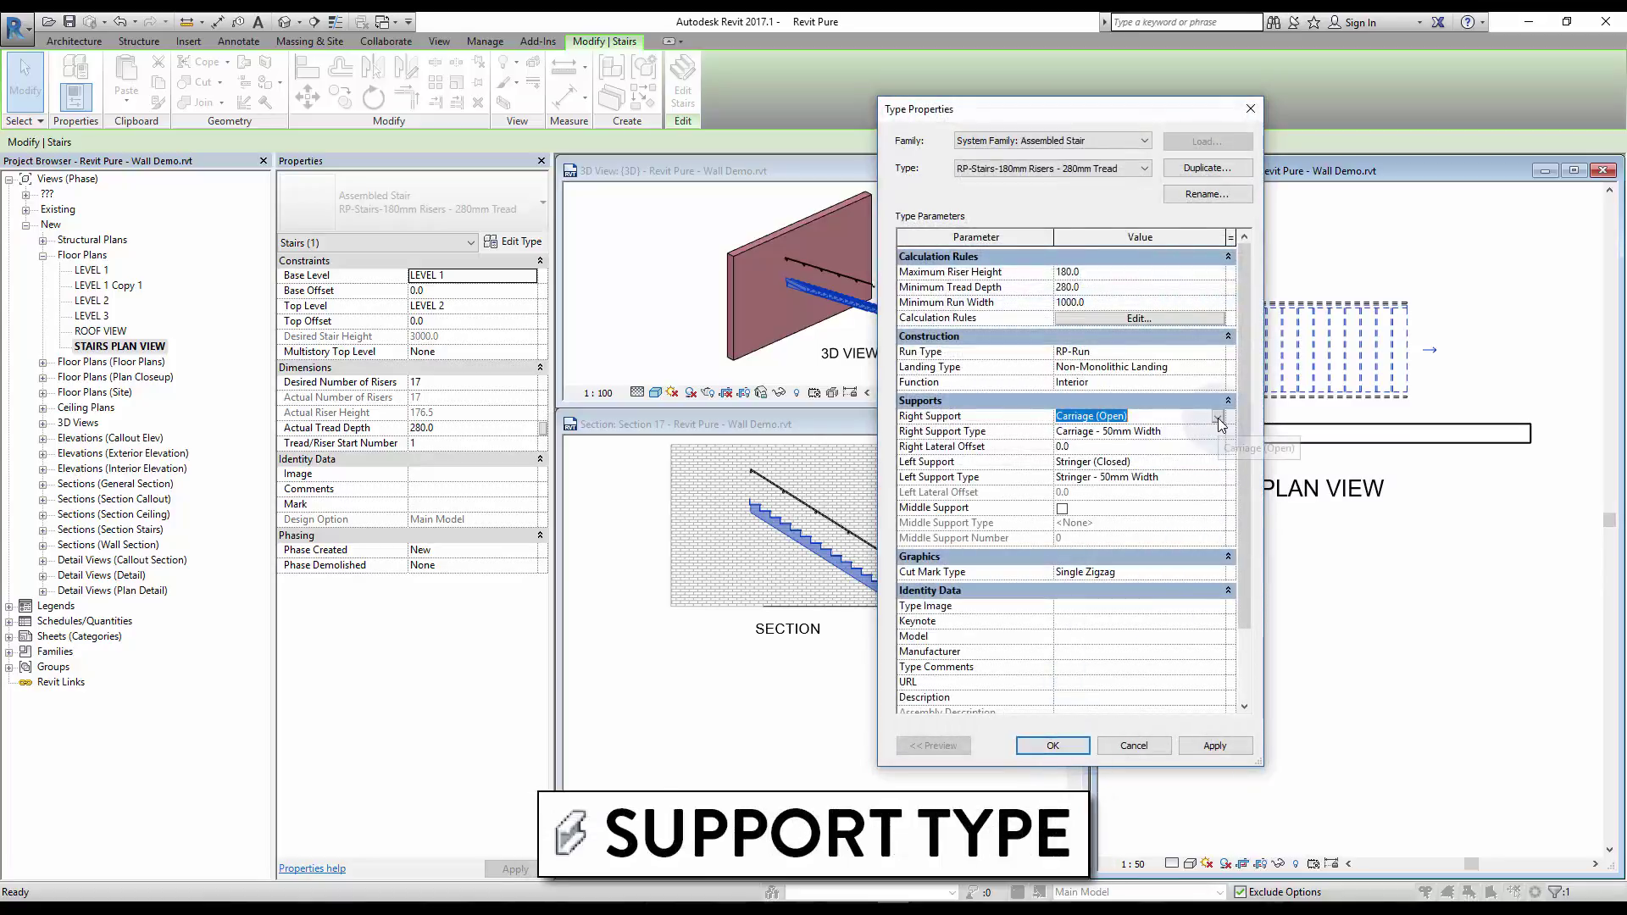
click(1220, 434)
click(1219, 432)
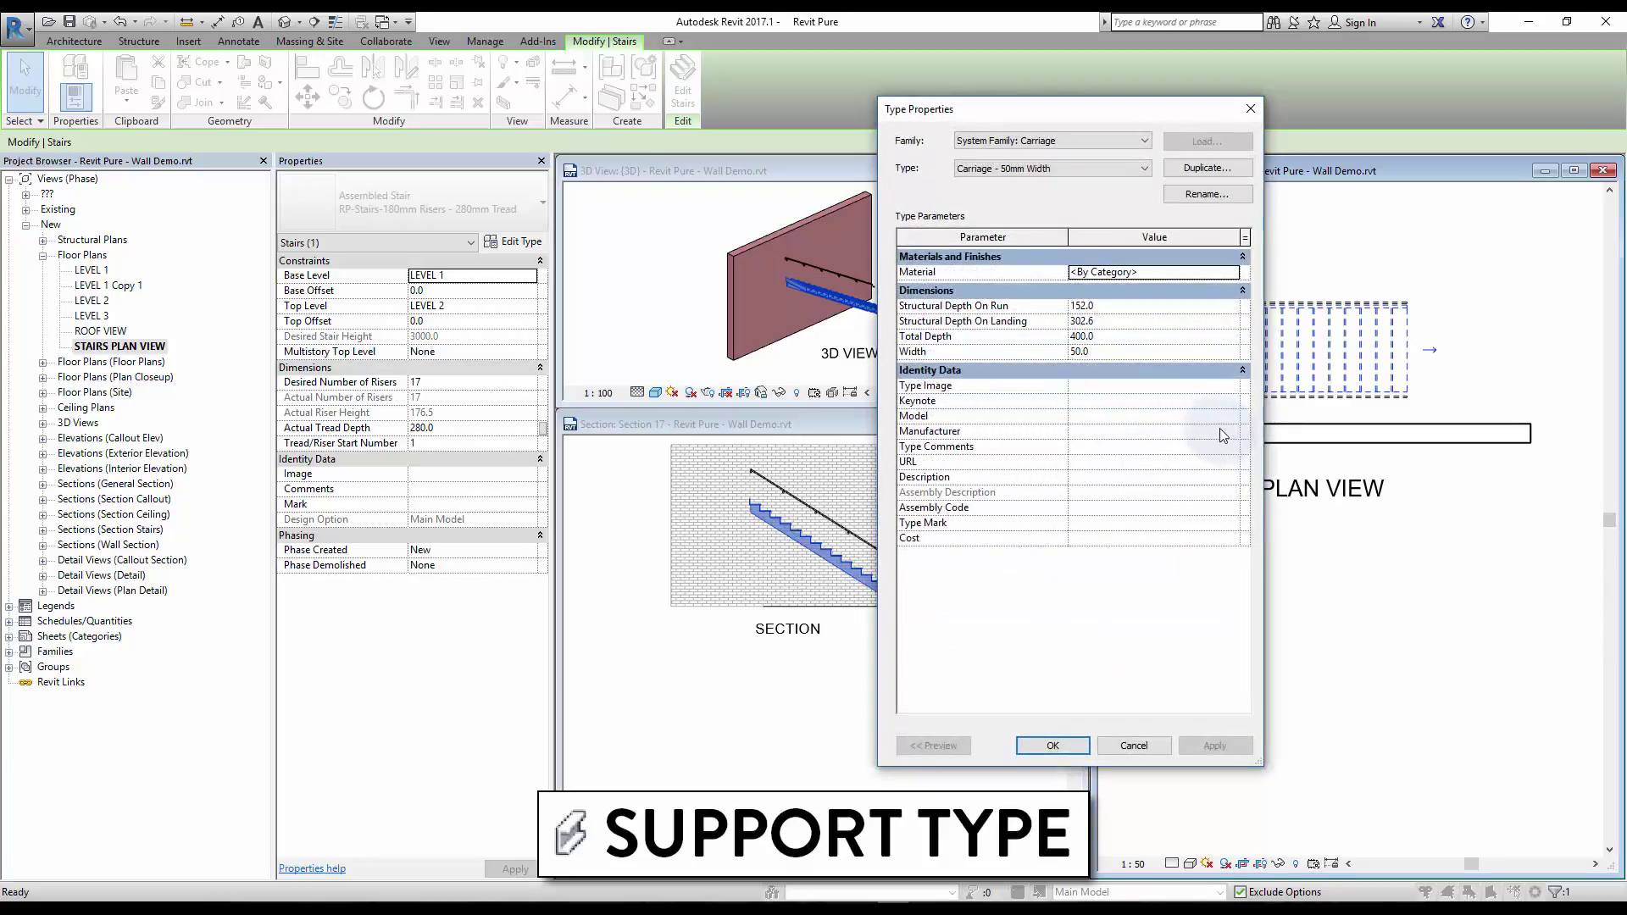
click(1057, 743)
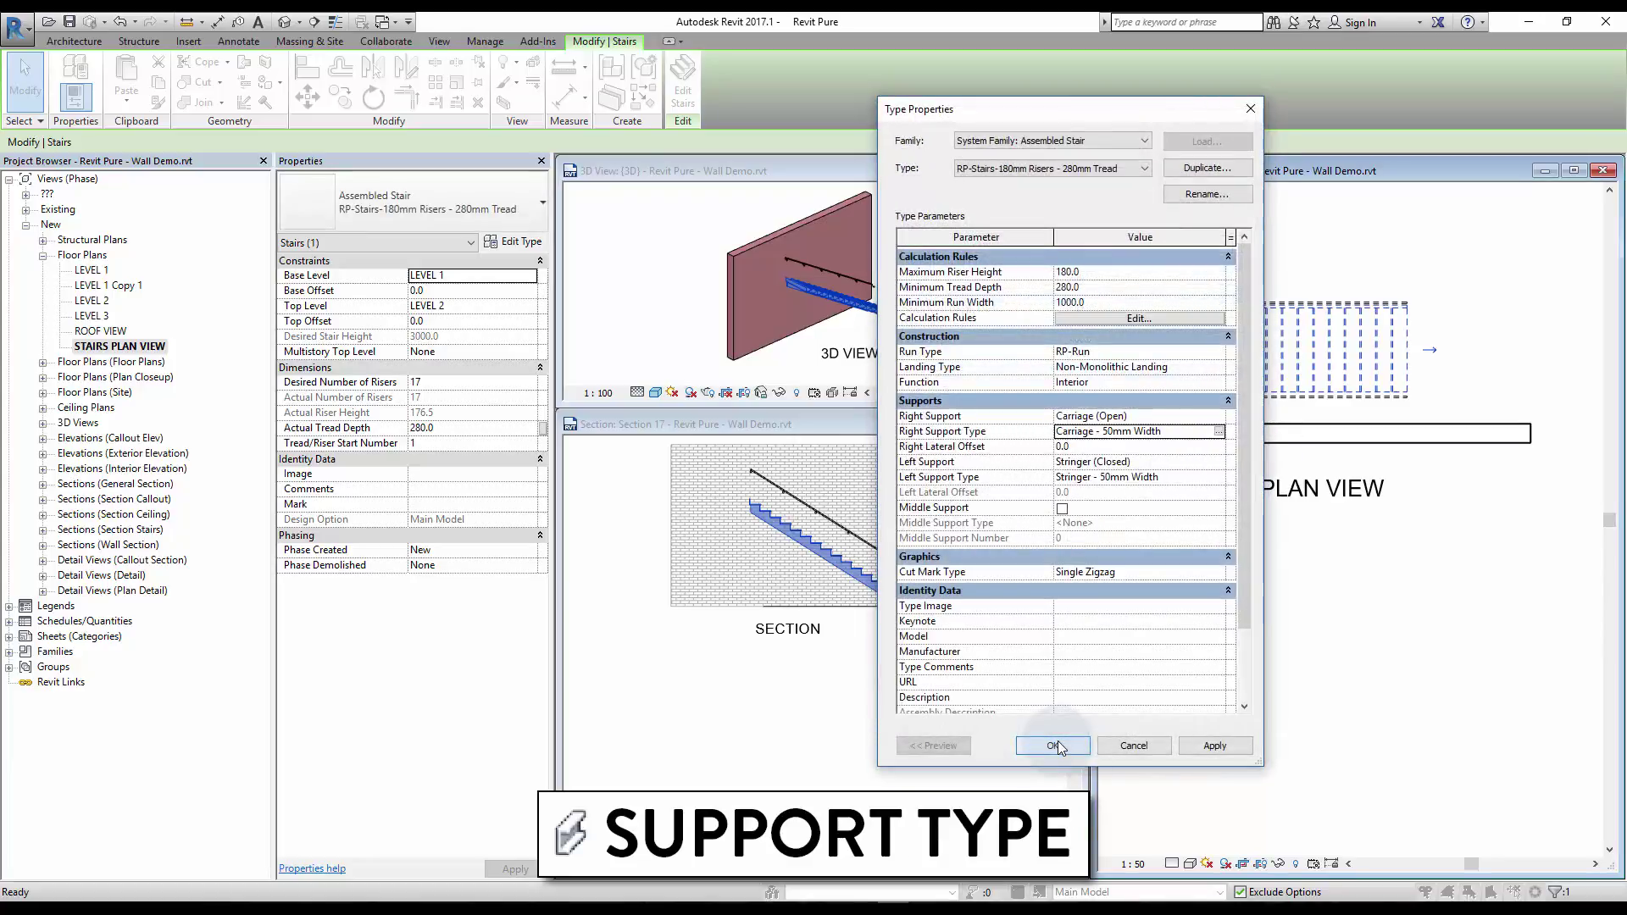
click(1055, 744)
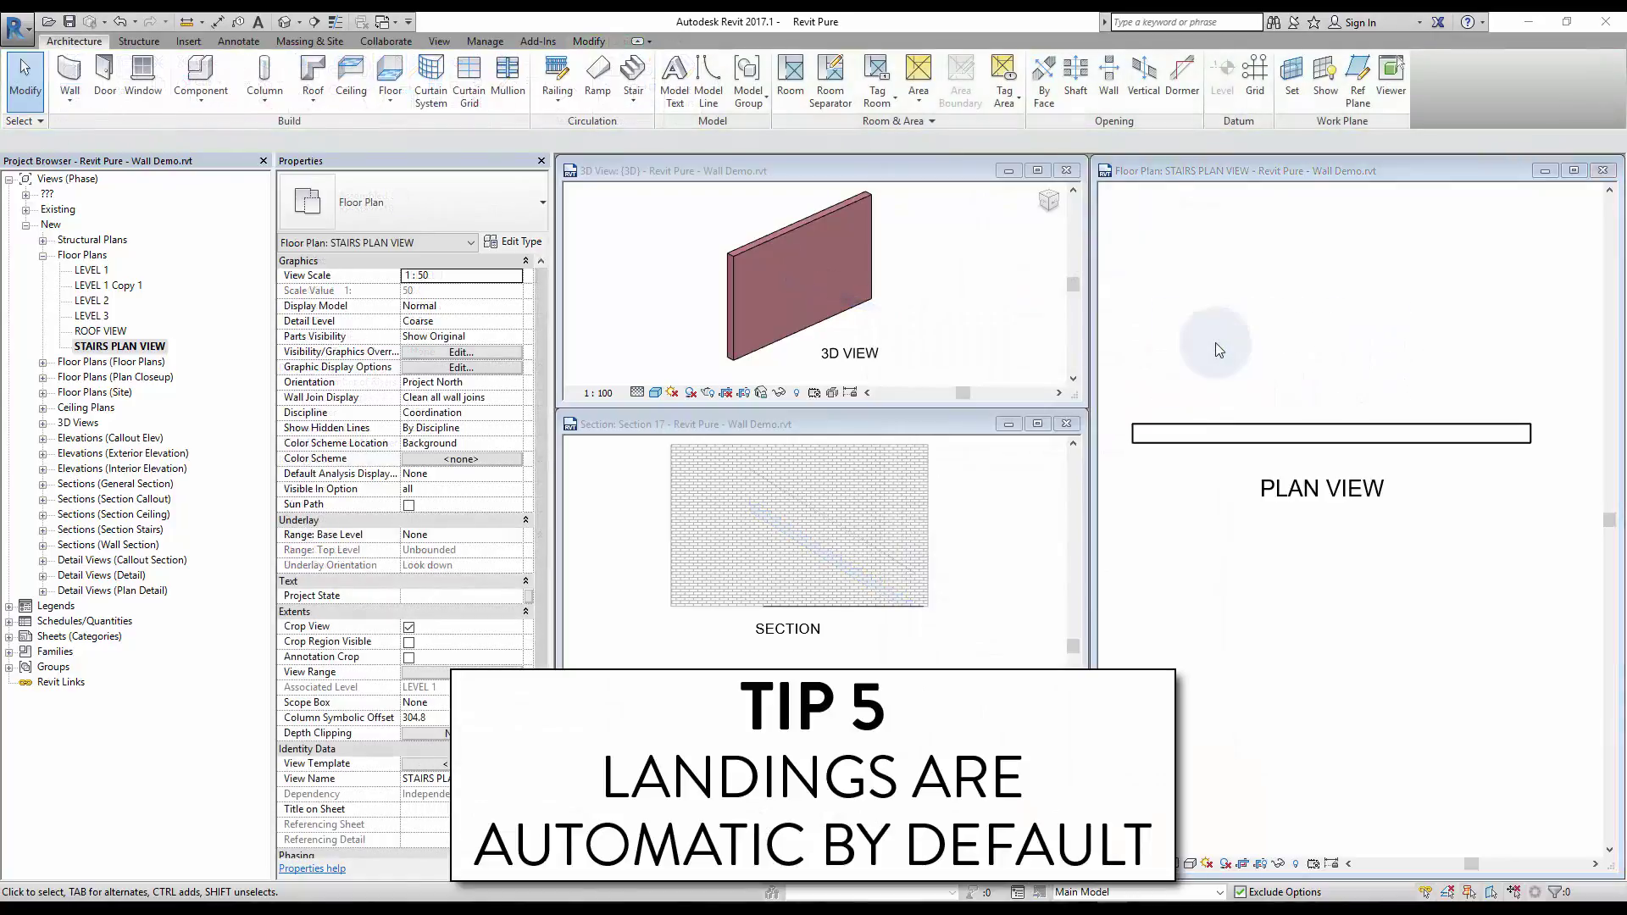
- Draw a test two-run stair with an automatic landing, then delete it
click(633, 76)
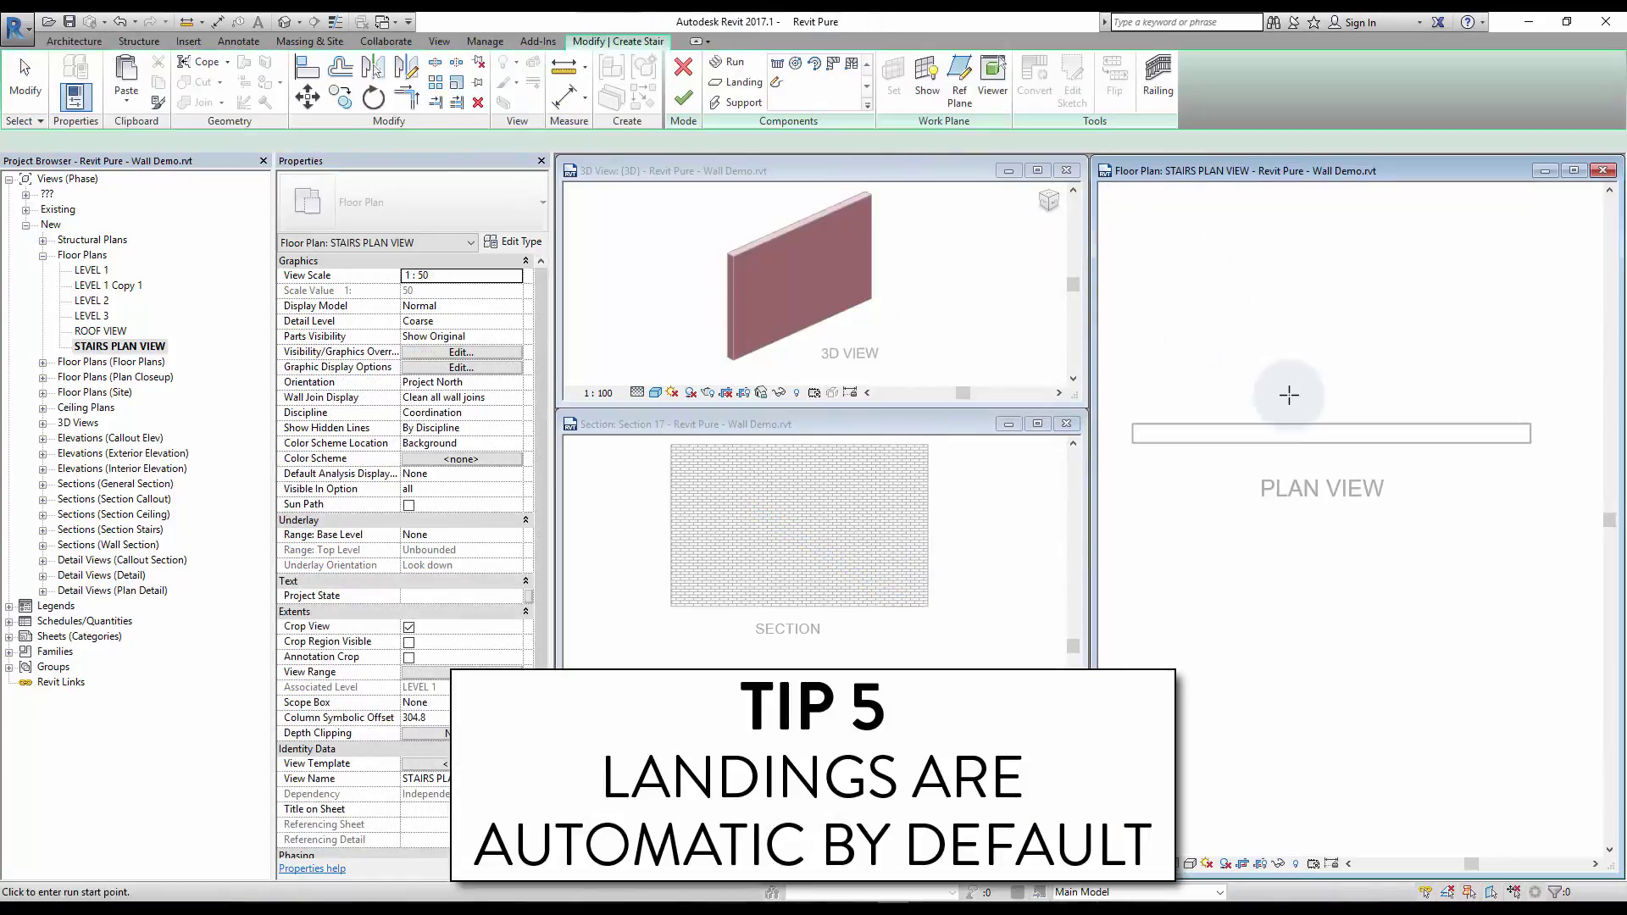
click(1199, 380)
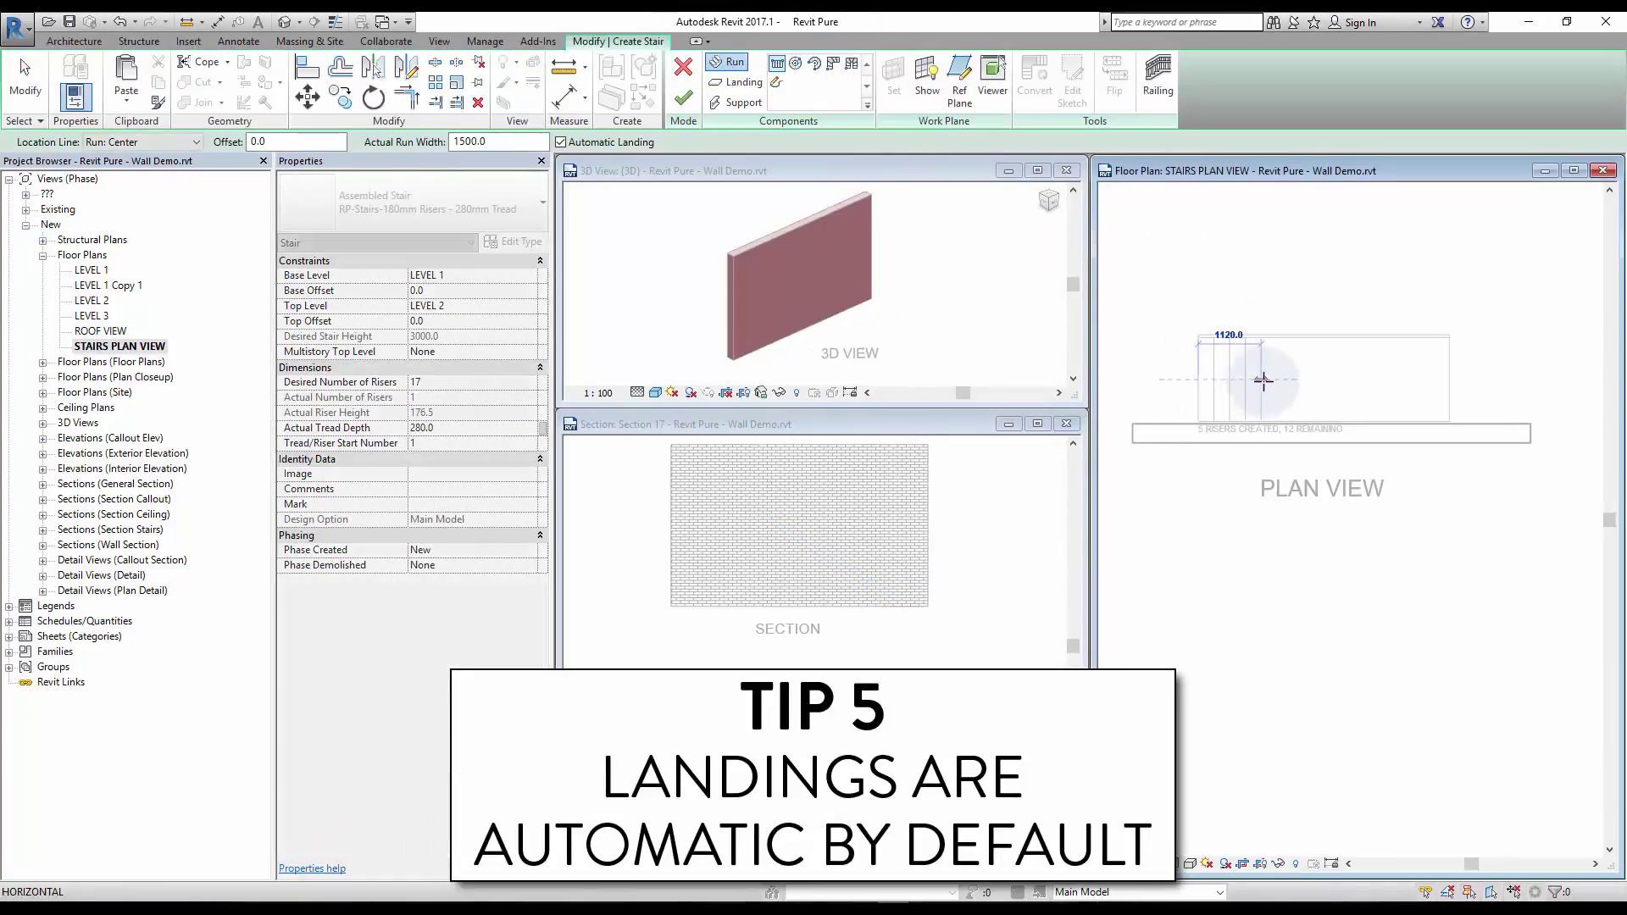
click(1322, 380)
click(1324, 268)
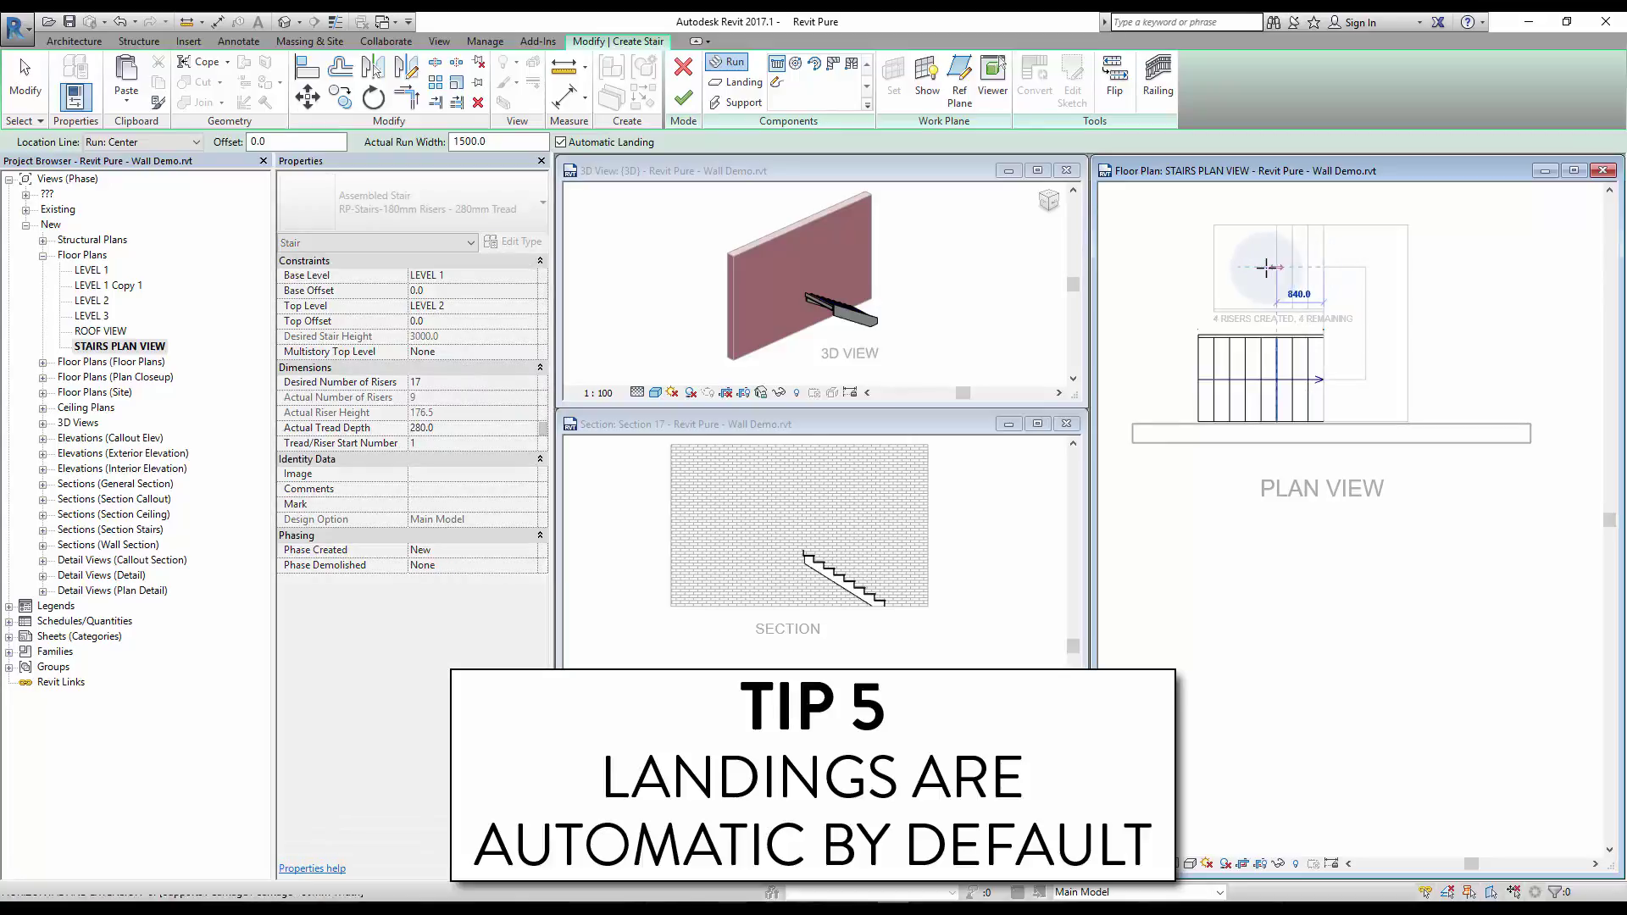
click(1211, 268)
key(Escape)
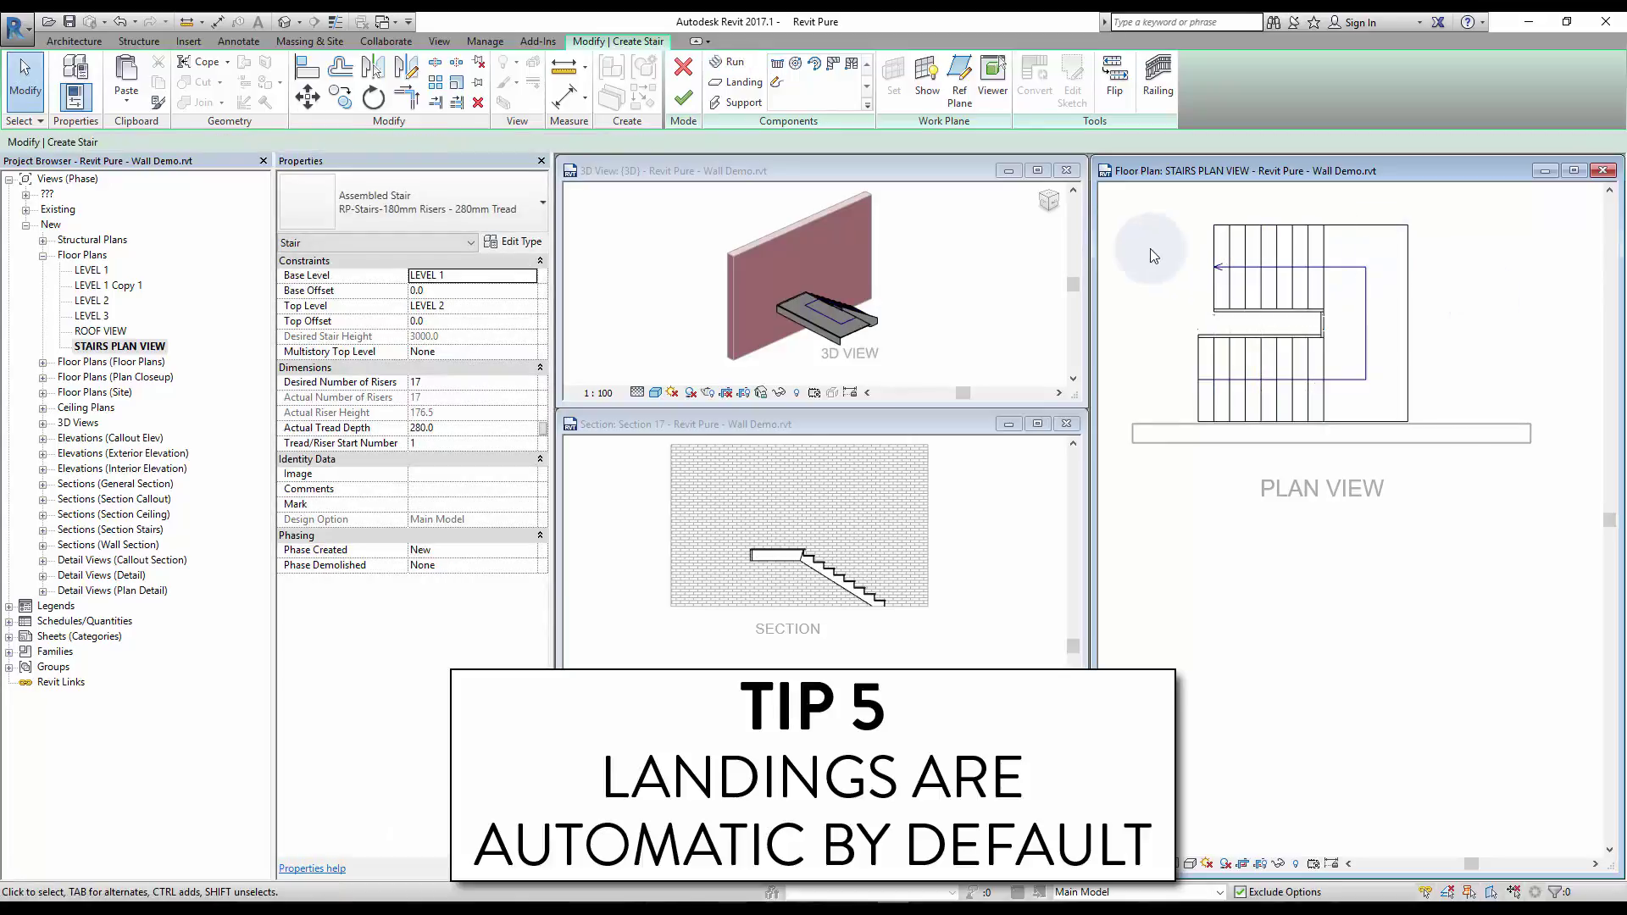
drag(1151, 248, 1568, 484)
key(Delete)
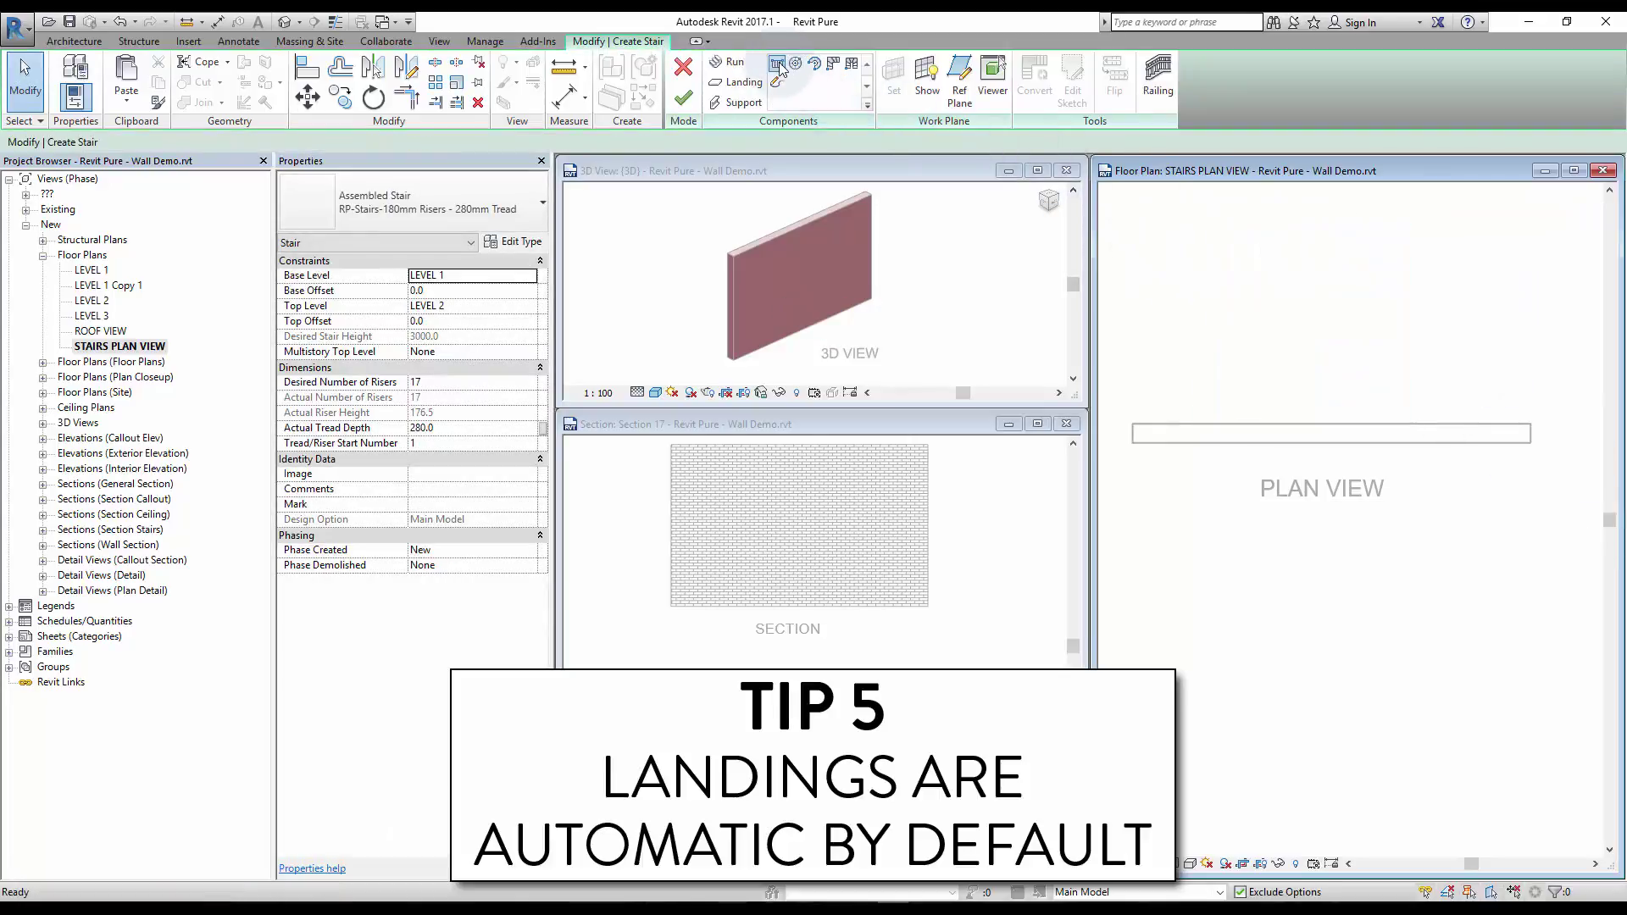
- Turn off Automatic Landing and draw two runs without a landing
click(778, 63)
click(561, 143)
click(1165, 368)
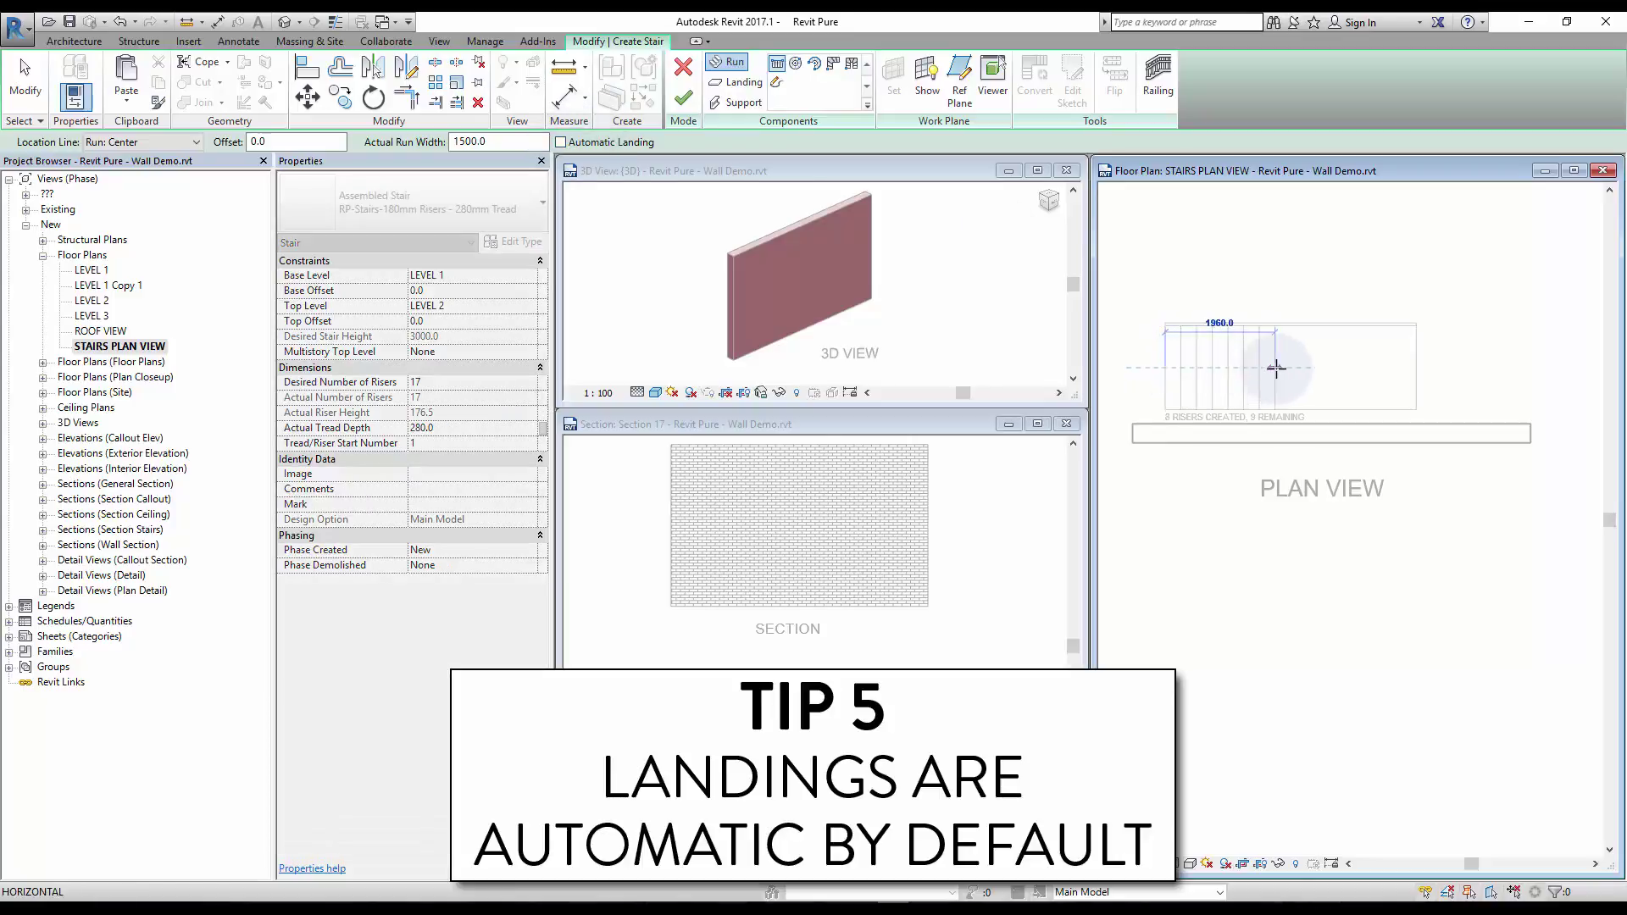
click(1277, 368)
click(1387, 368)
click(1514, 368)
key(Escape)
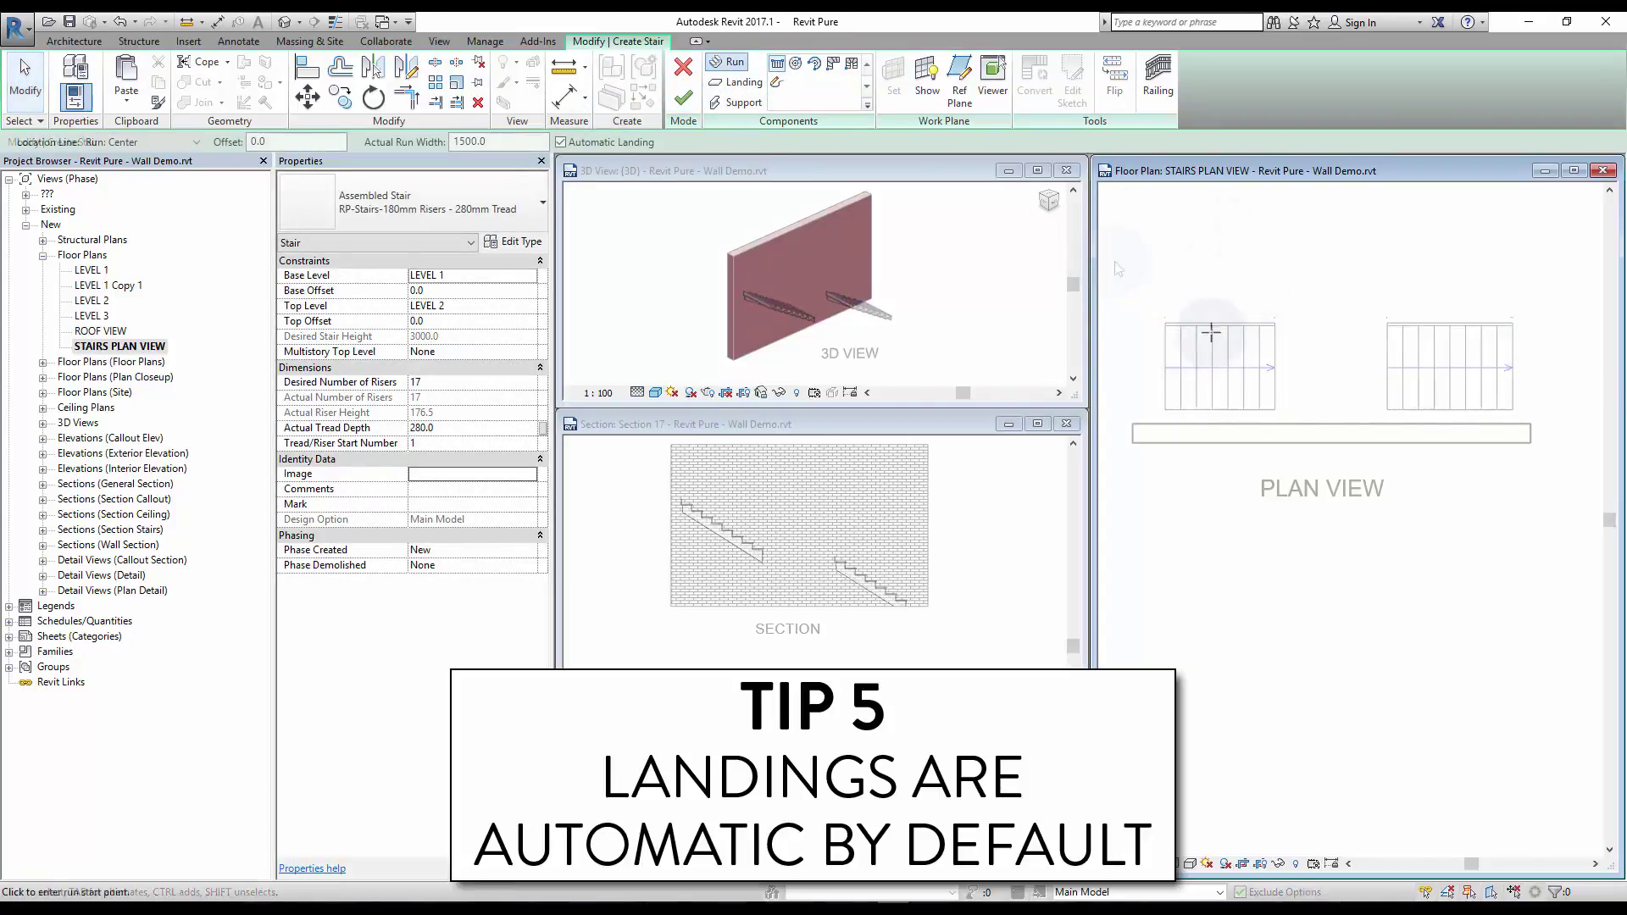
- Draw a single straight 17-riser run with automatic landings on
click(1165, 368)
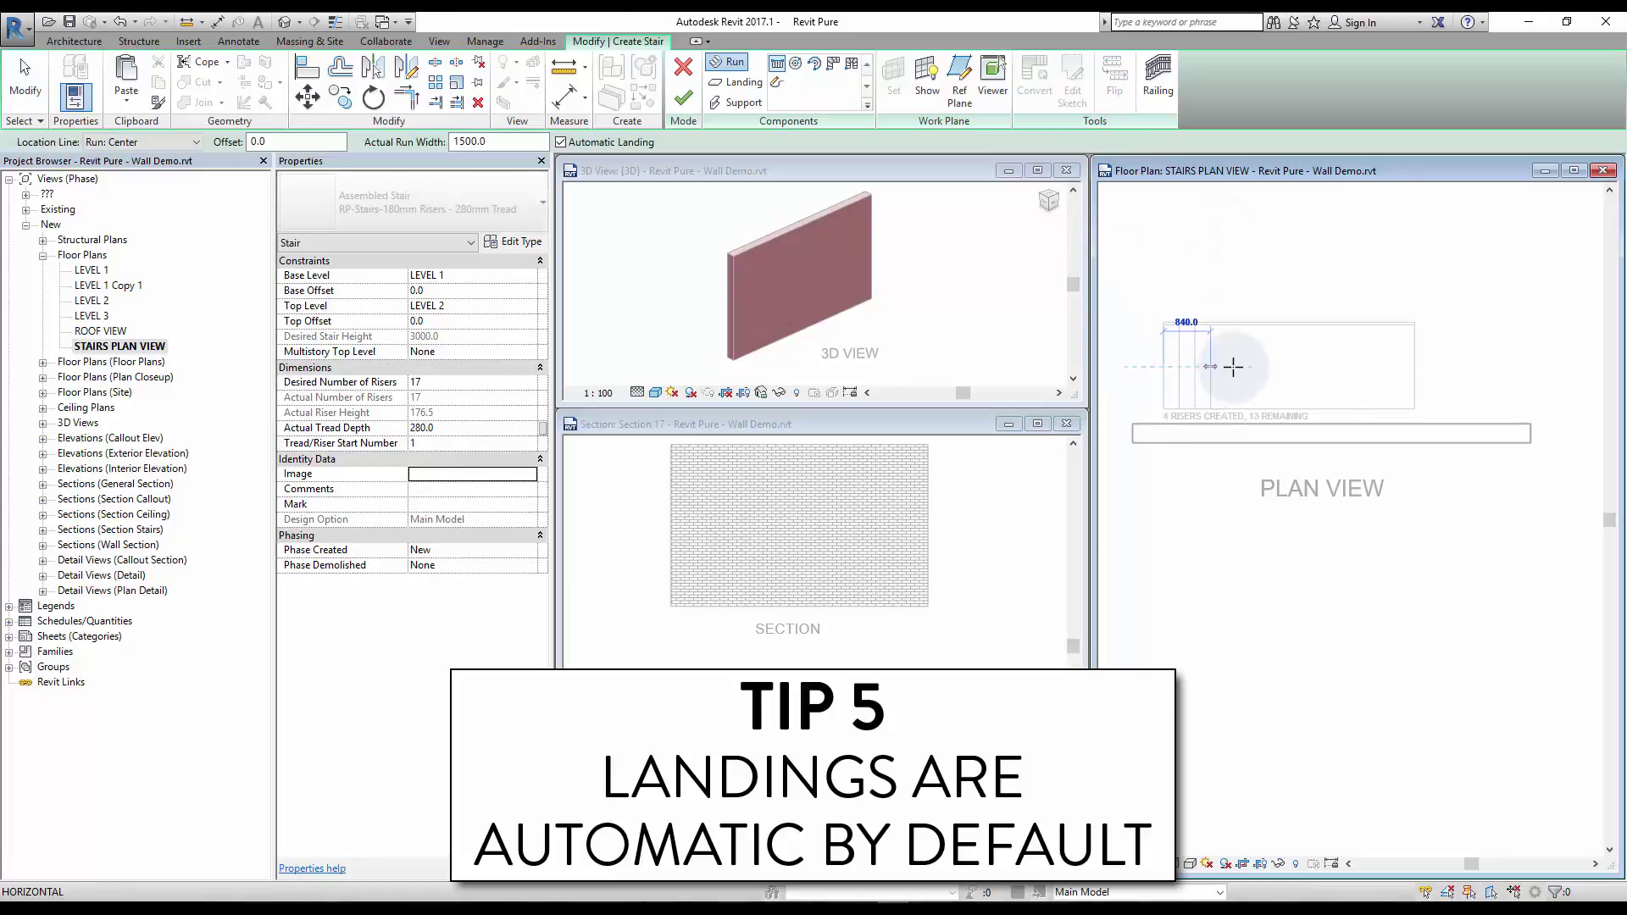
click(1464, 365)
key(Escape)
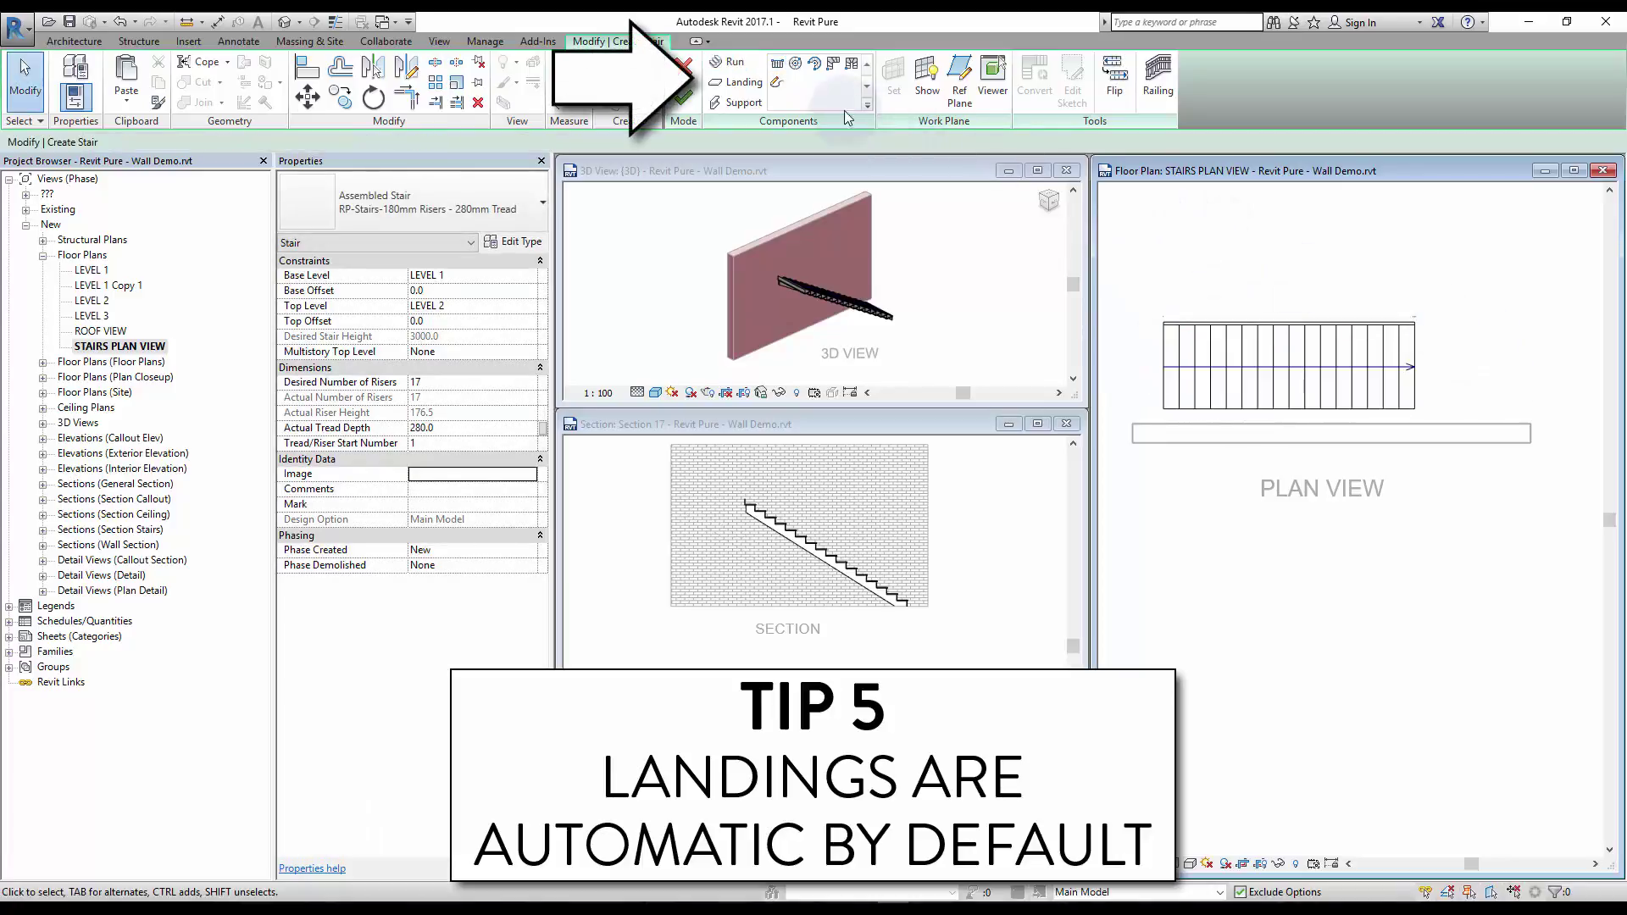
- Sketch a 1900 × 1500 rectangular landing at the run's top end and finish it
click(739, 81)
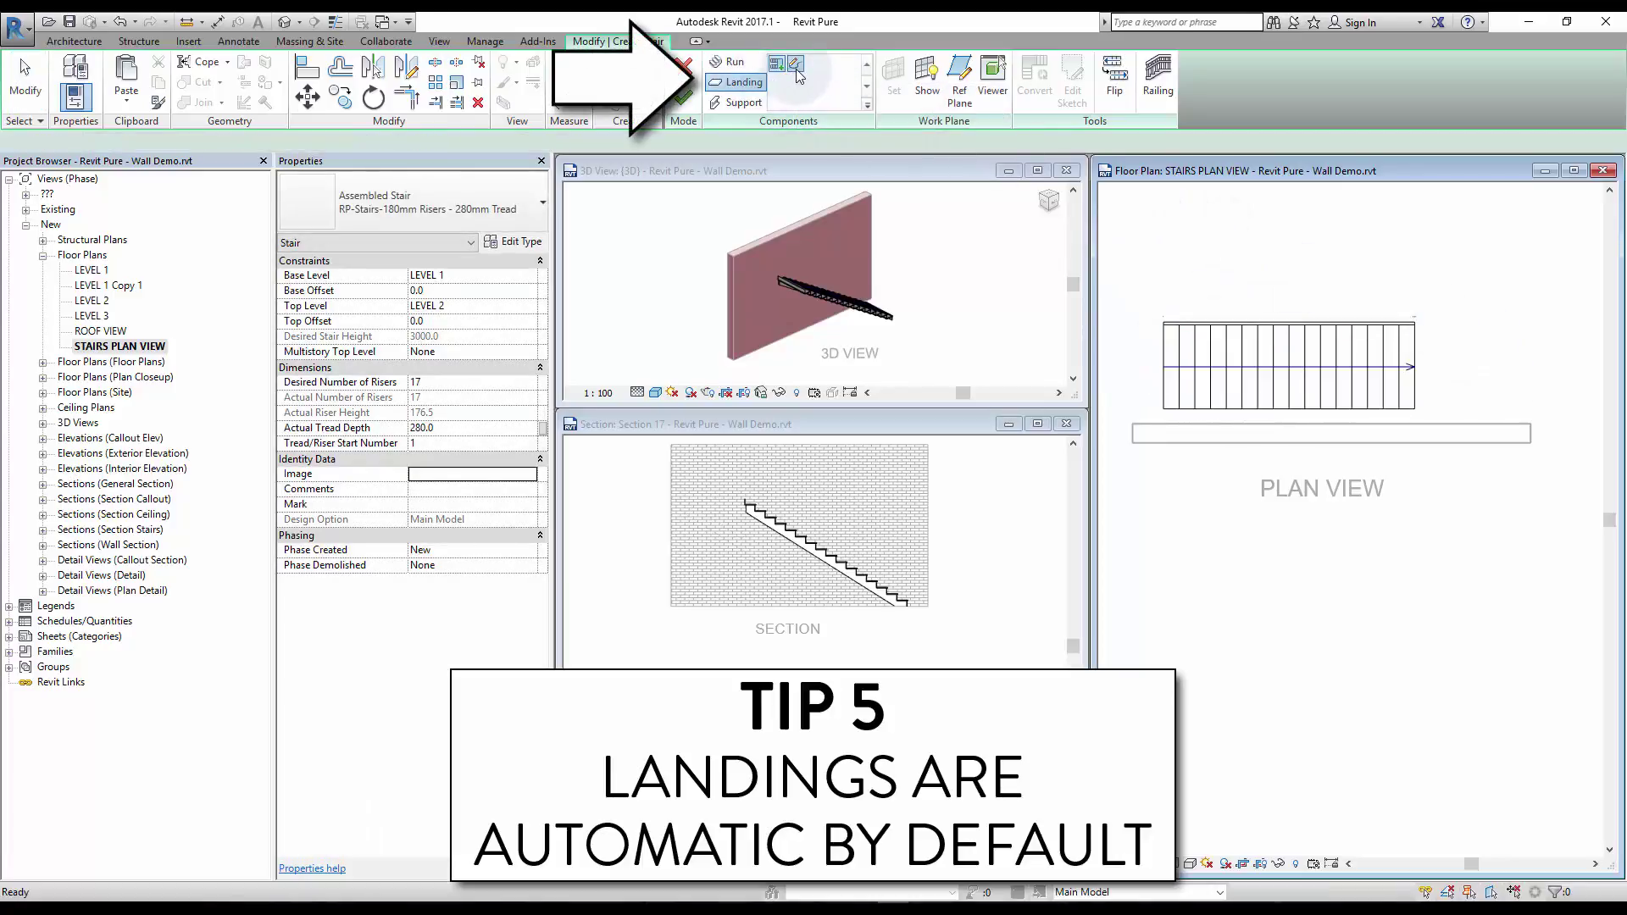
click(796, 65)
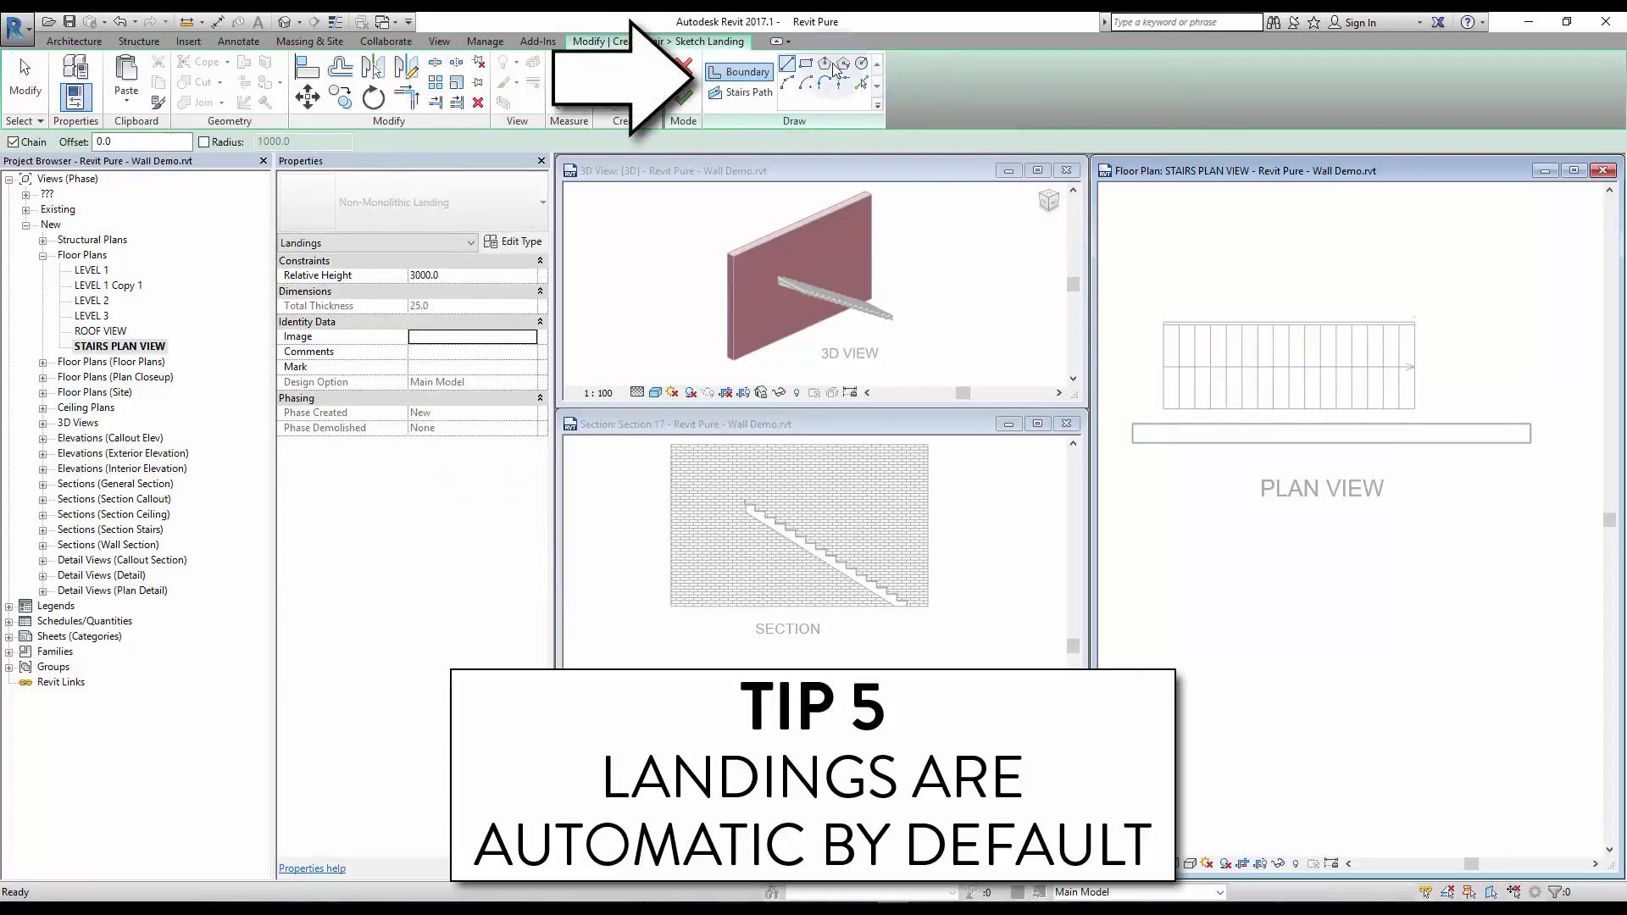
click(1416, 322)
click(1521, 407)
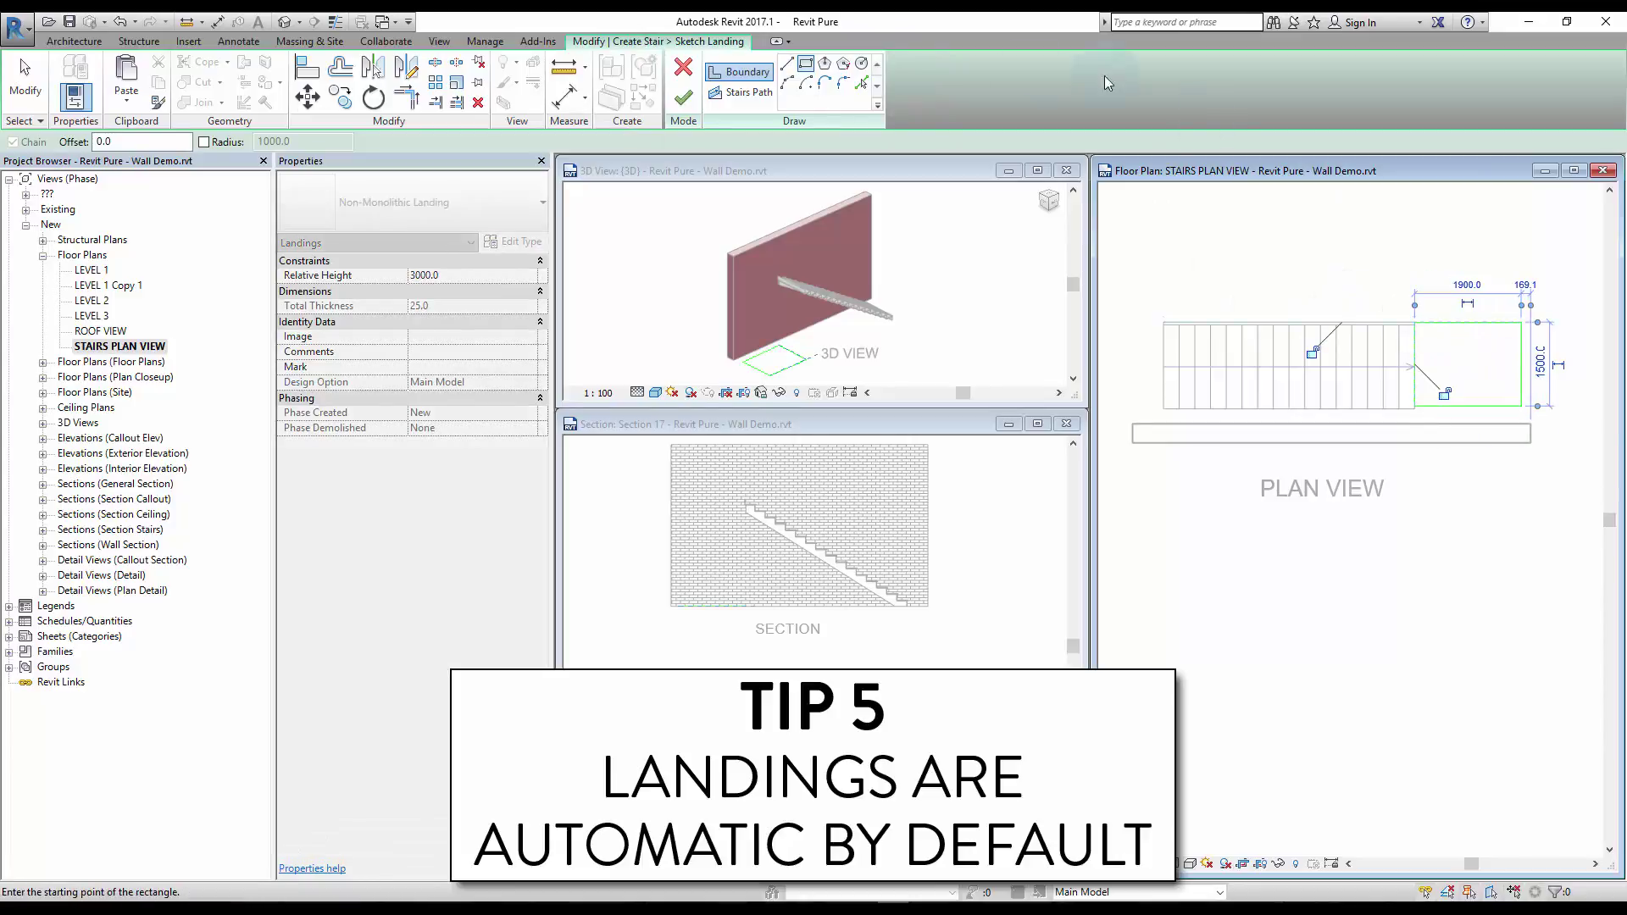
click(683, 97)
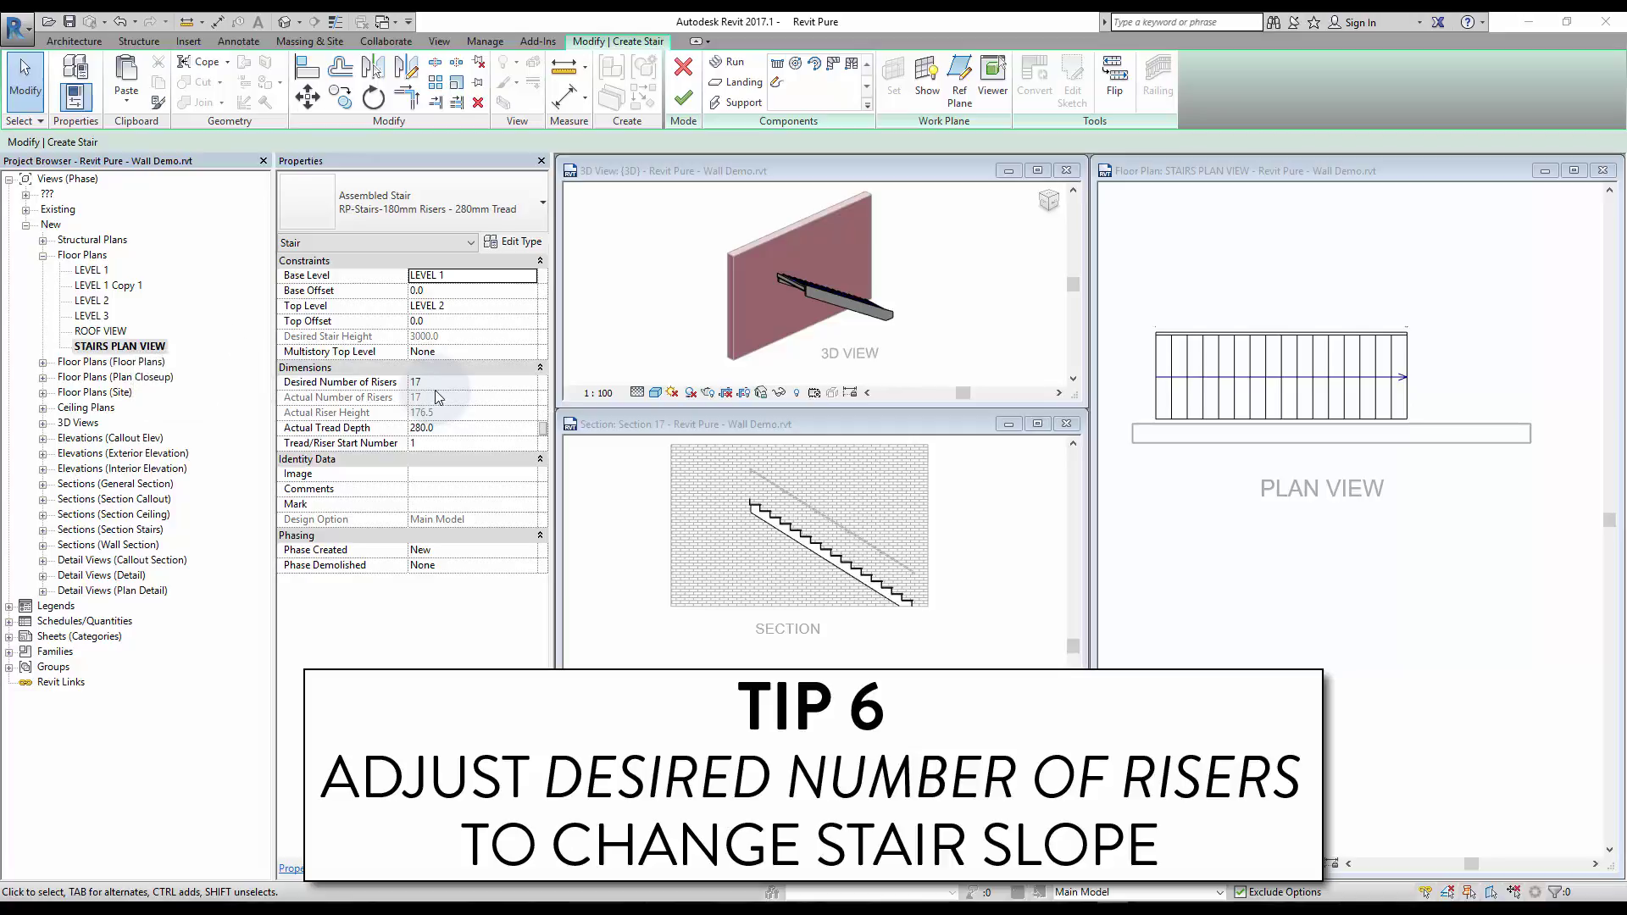
- Set the stair's Desired Number of Risers to 20
click(439, 381)
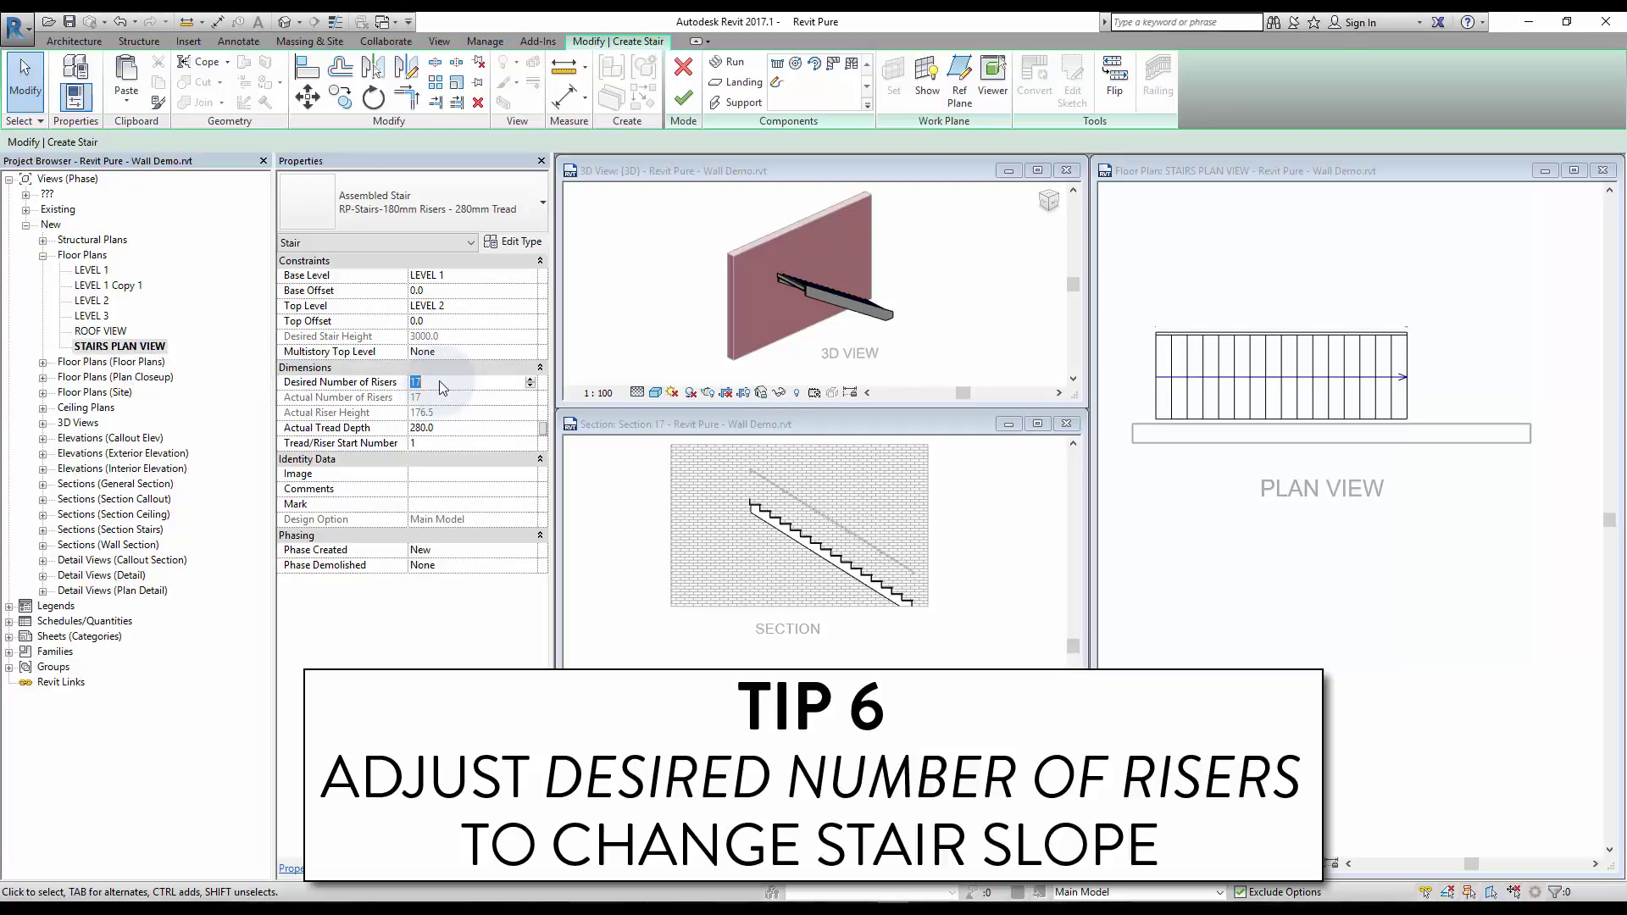
text(20)
click(1208, 519)
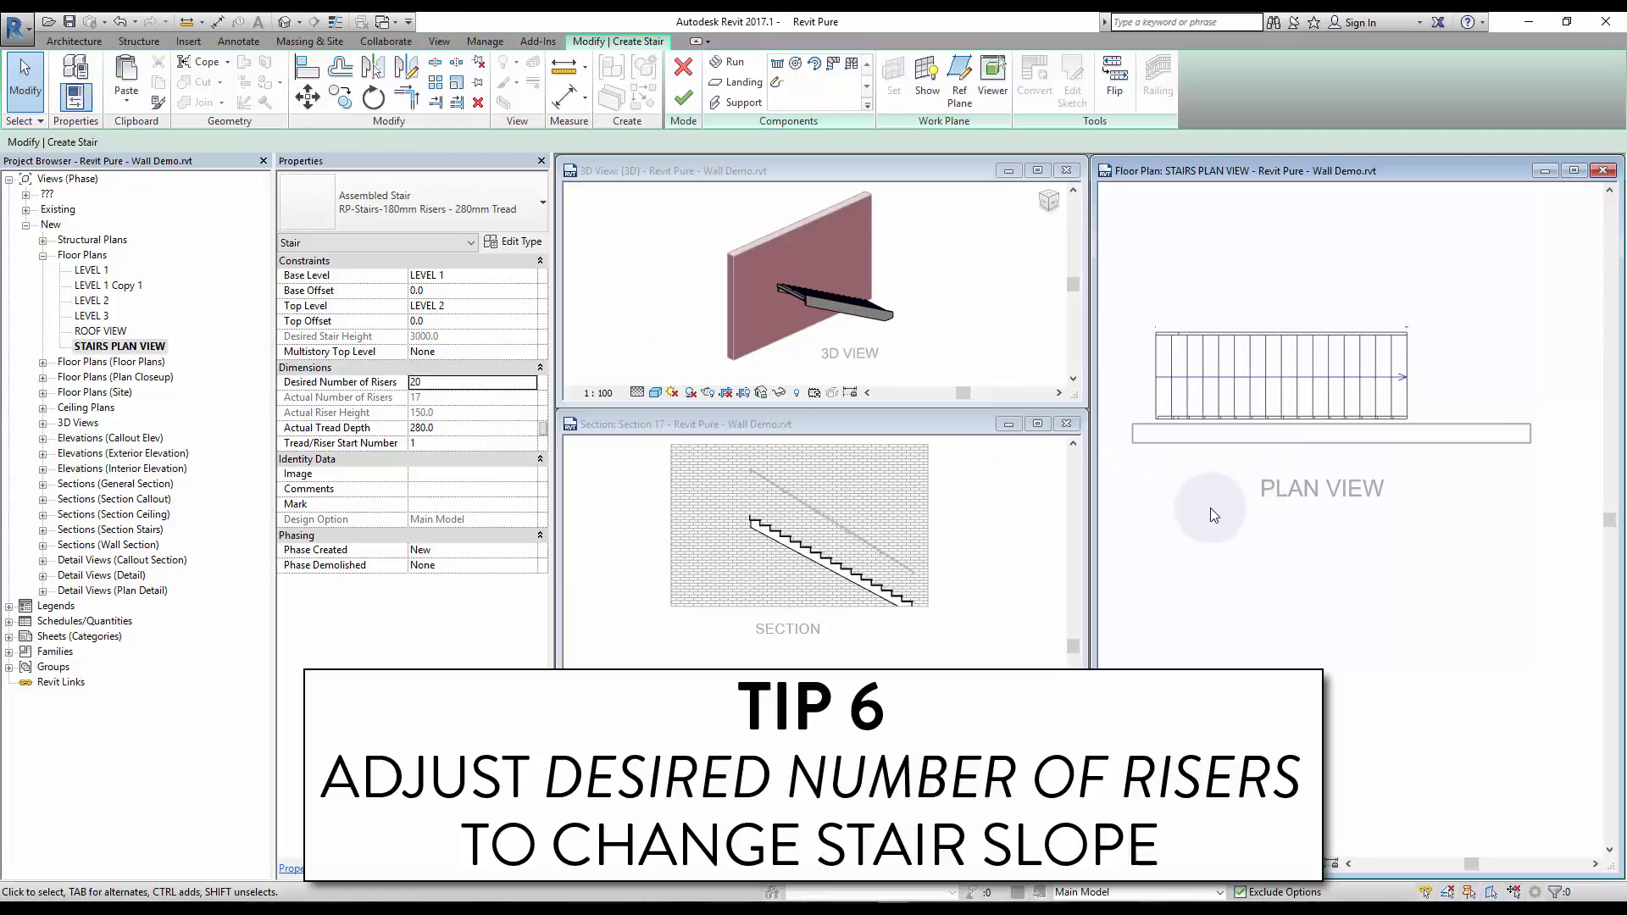
- Drag the run's end to lengthen it to 20 risers and finish the stair
click(1270, 391)
drag(1402, 376, 1452, 378)
click(1452, 378)
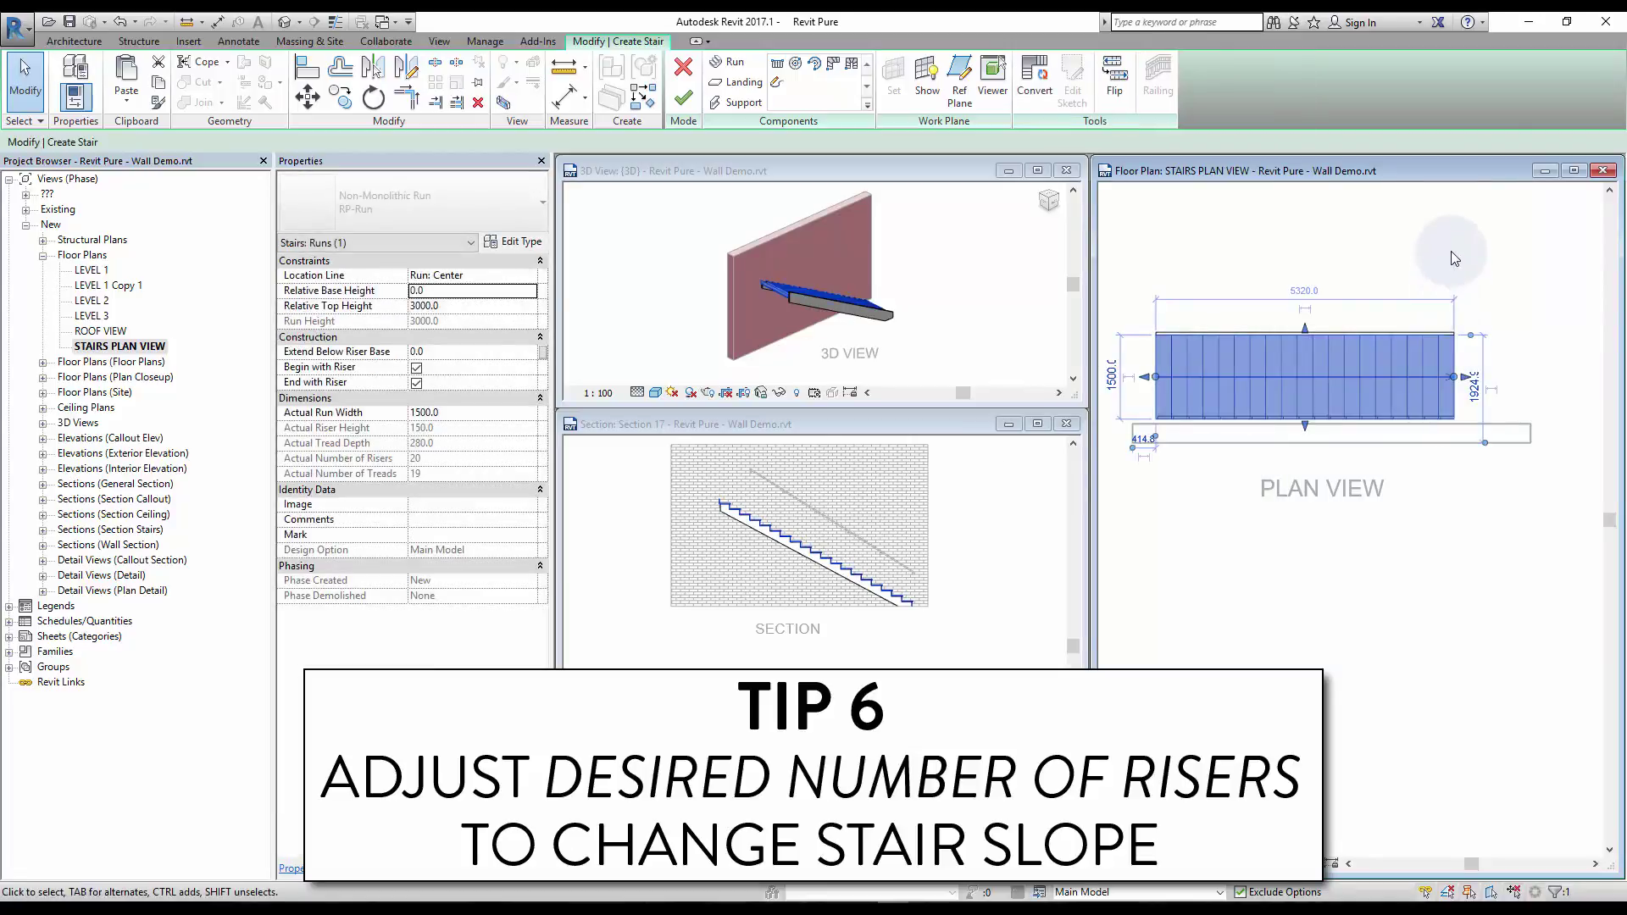
click(1451, 251)
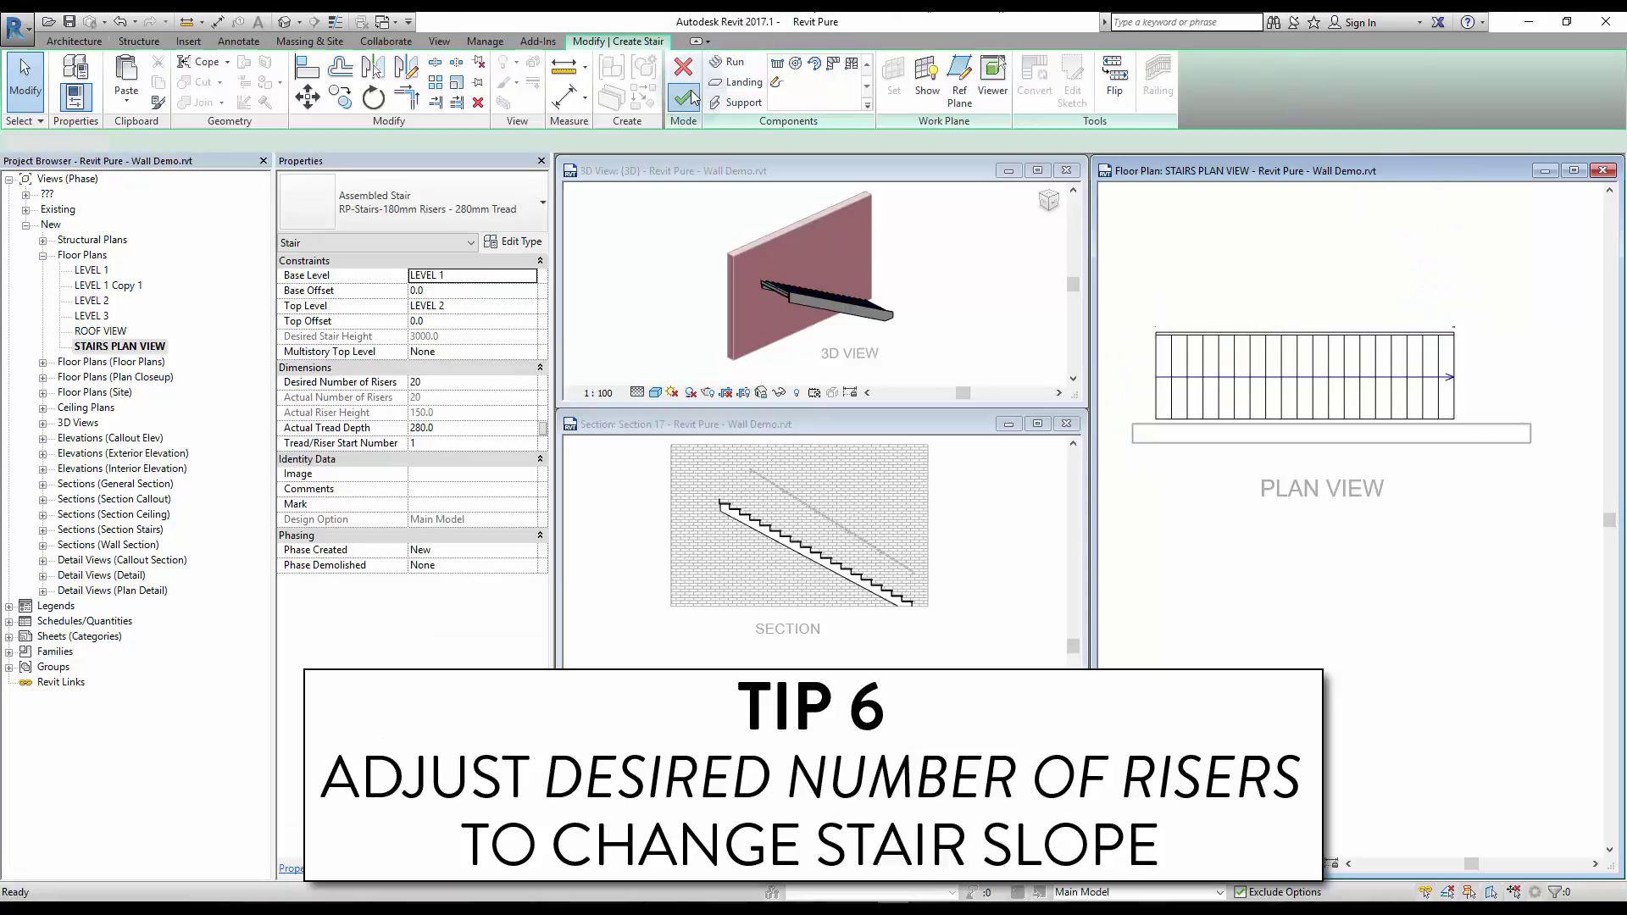
click(684, 98)
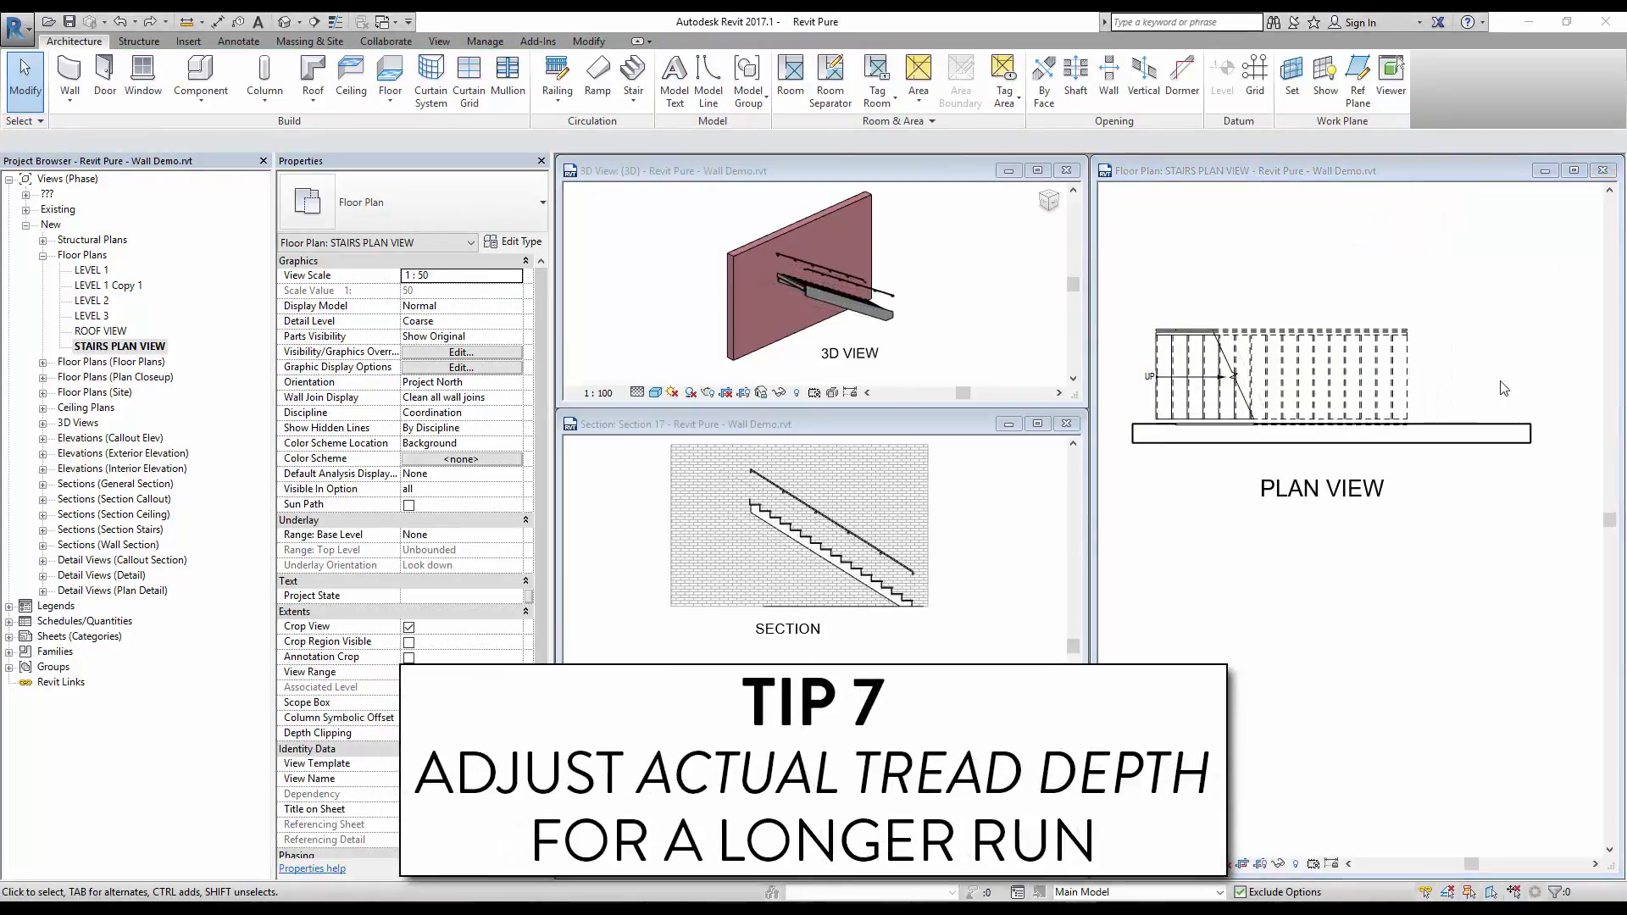
- Change the stair's Actual Tread Depth from 350 to 200 and accept the minimum-depth warning
click(1312, 341)
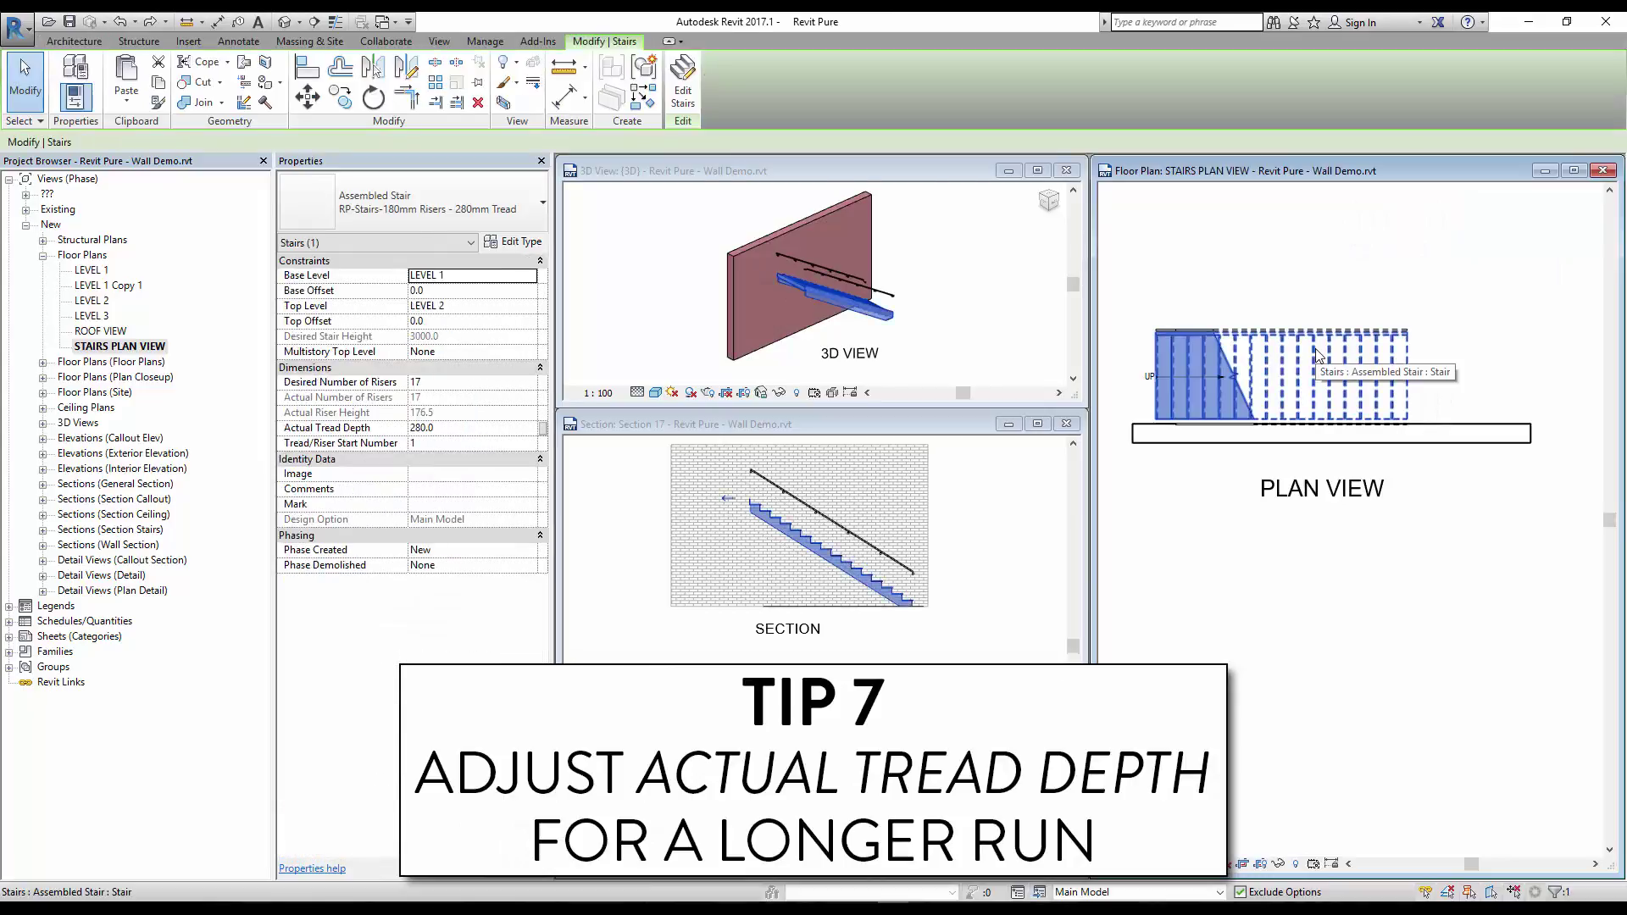
click(466, 427)
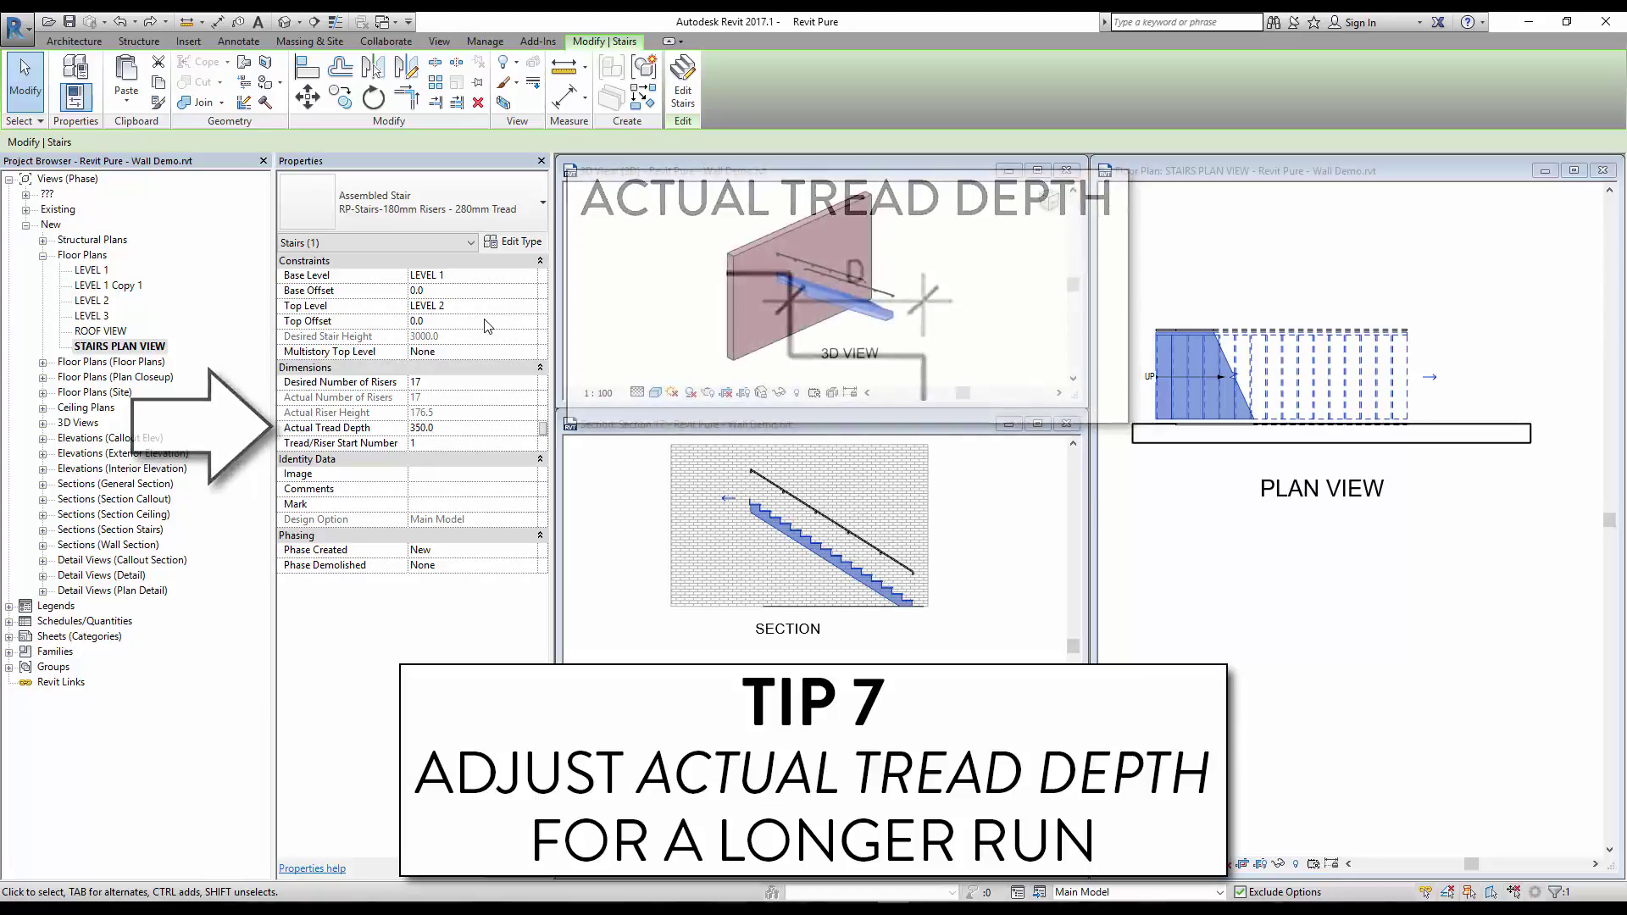
click(465, 429)
text(2)
key(Return)
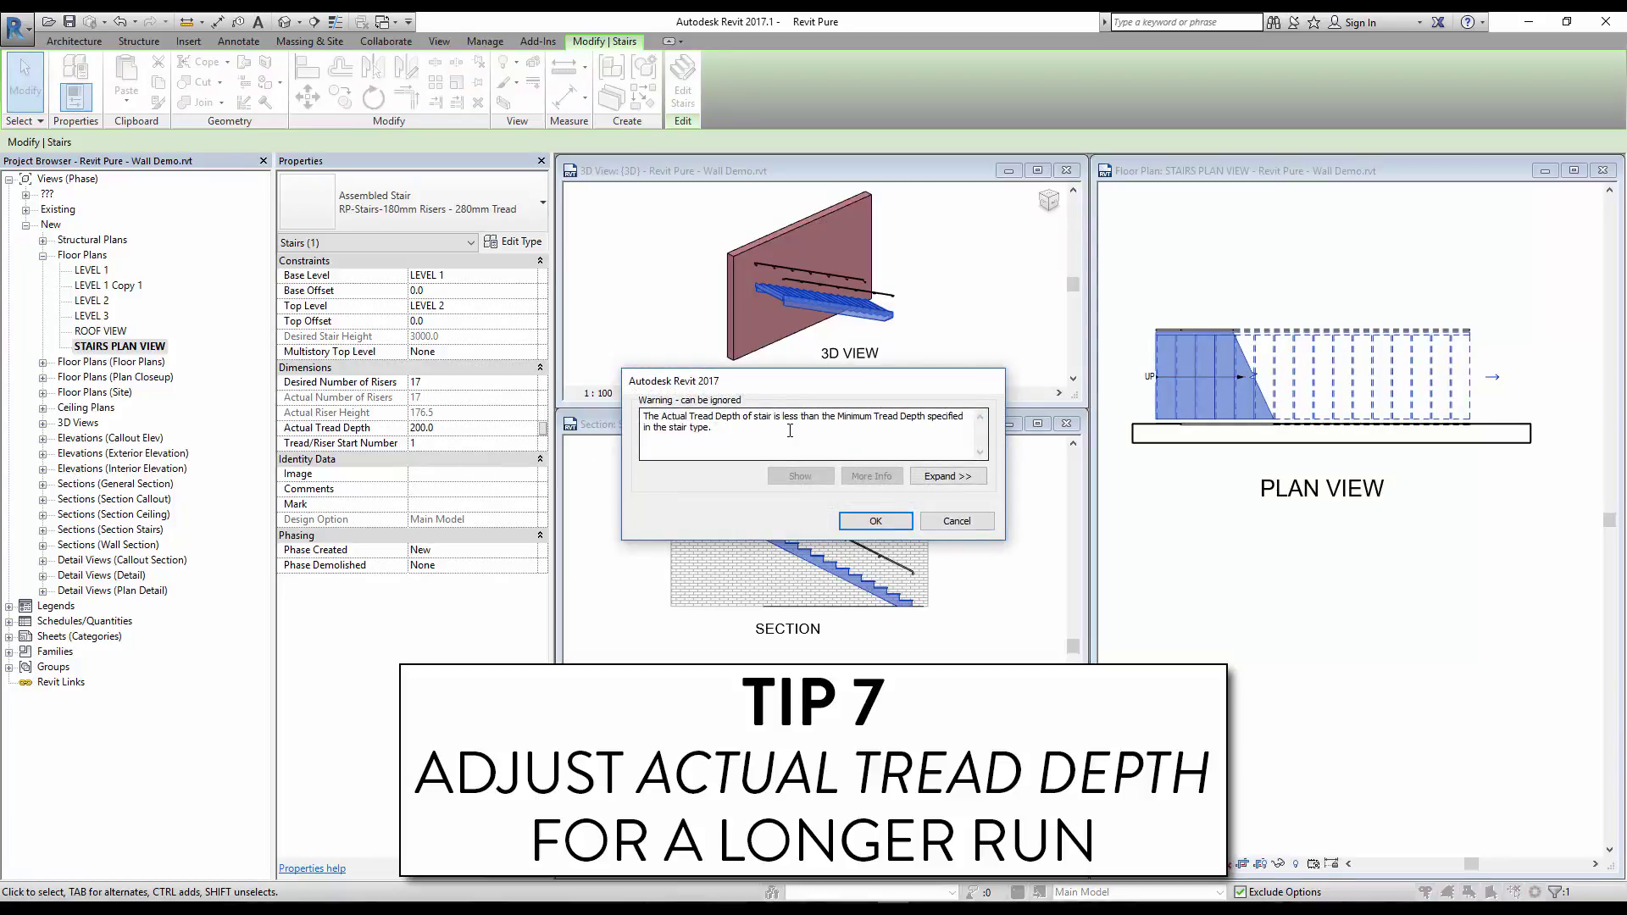
click(876, 520)
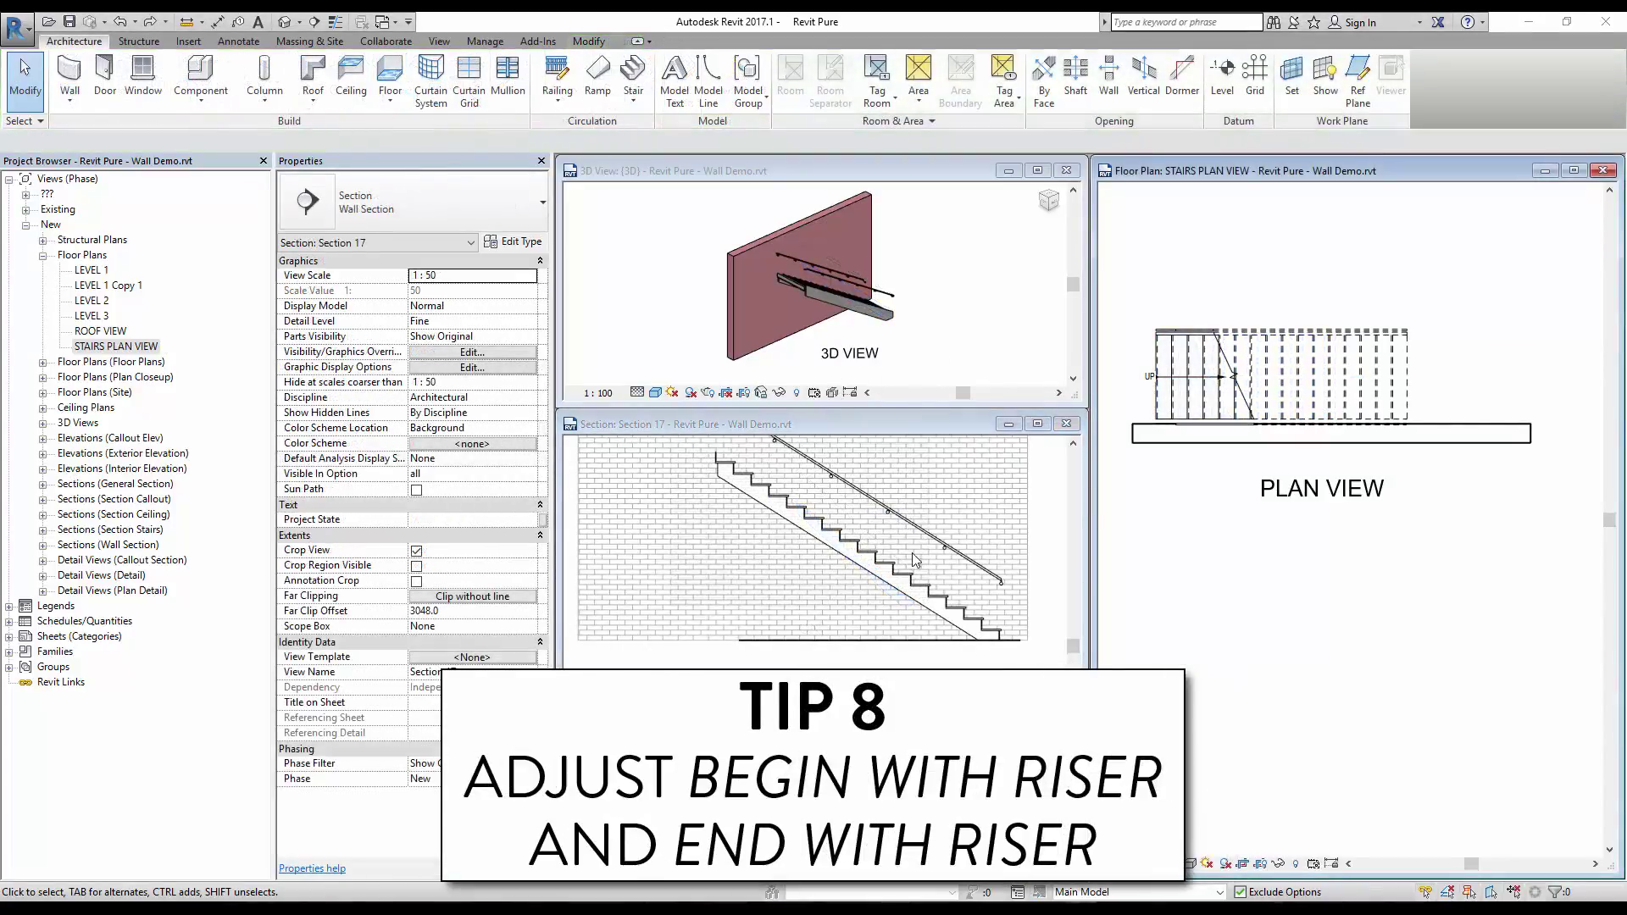
- In stair edit mode, toggle the run's Begin with Riser and End with Riser off and back on
click(939, 589)
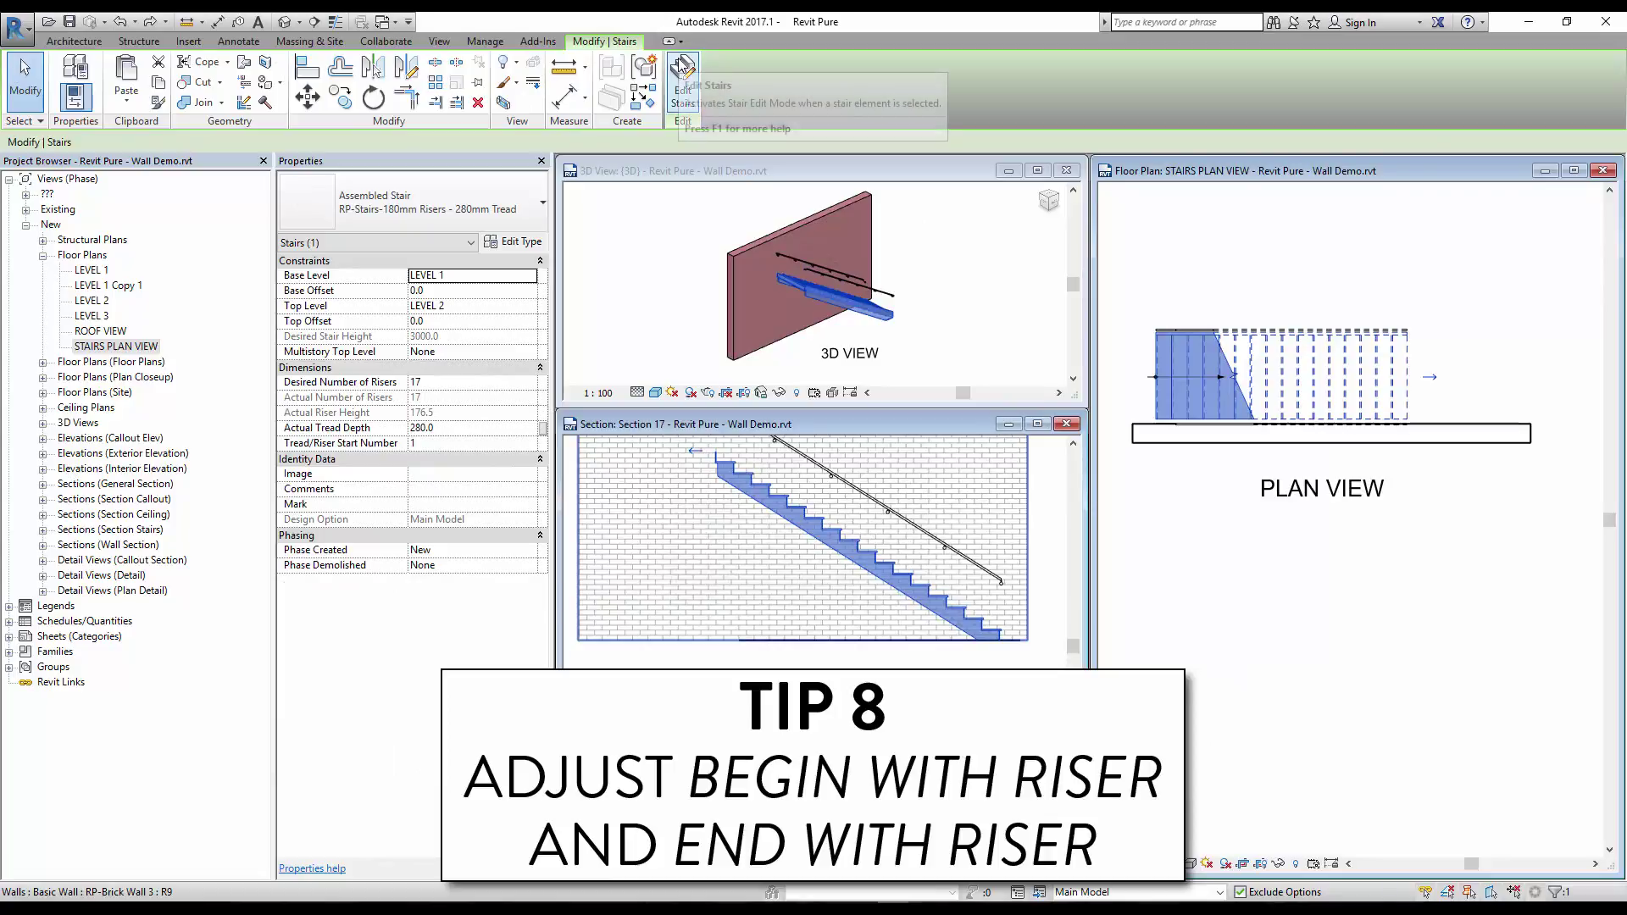
click(683, 68)
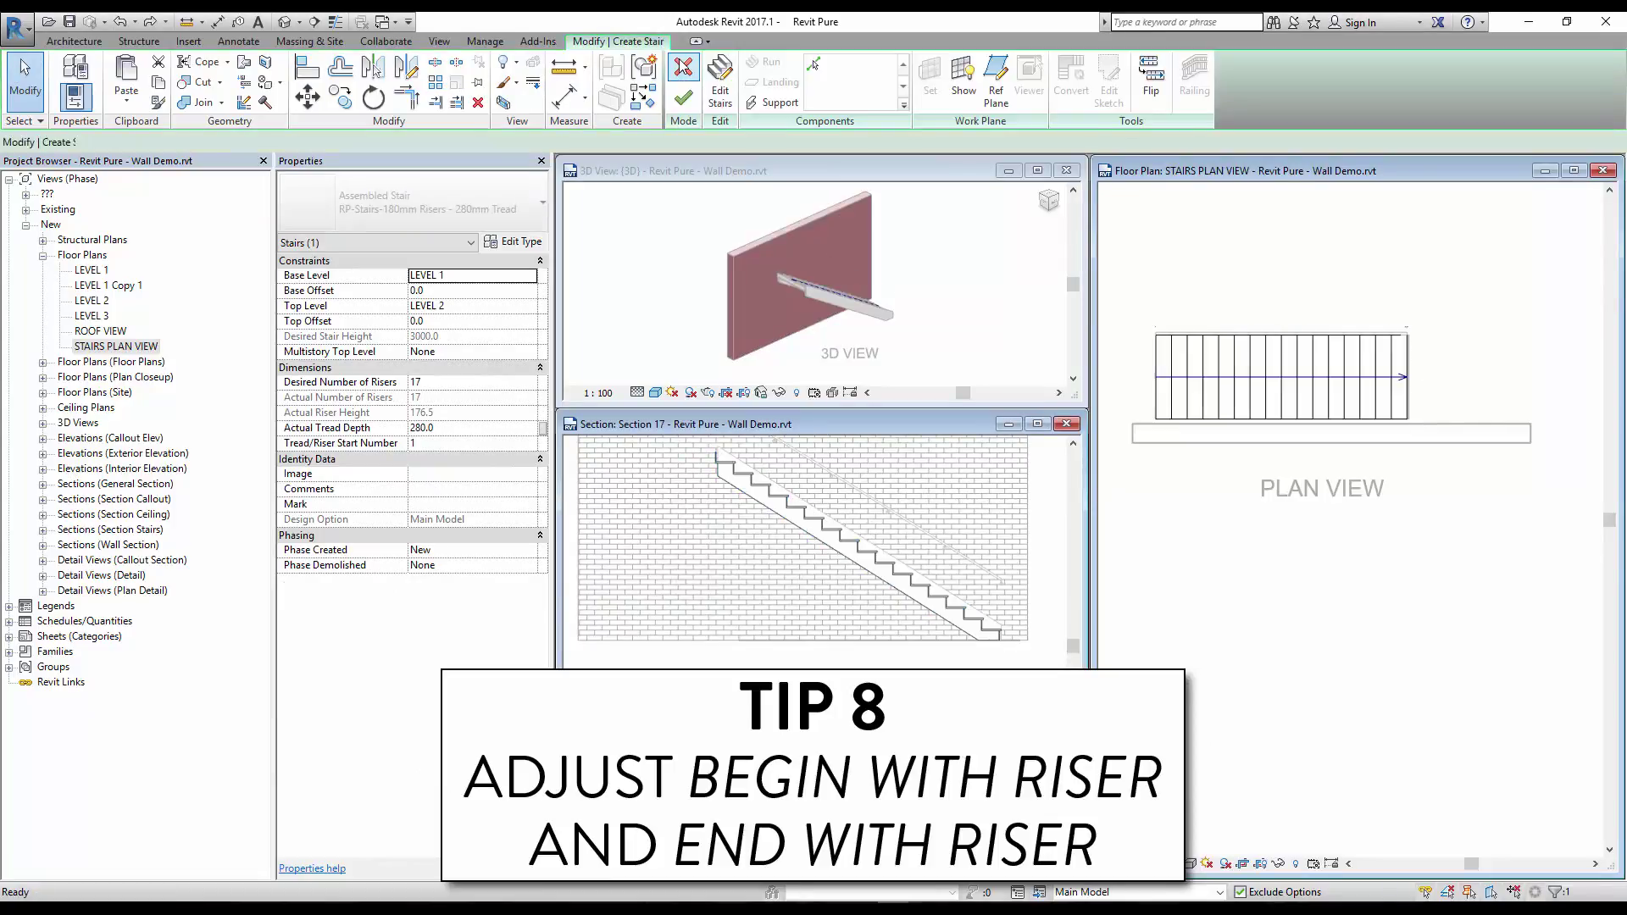
click(775, 501)
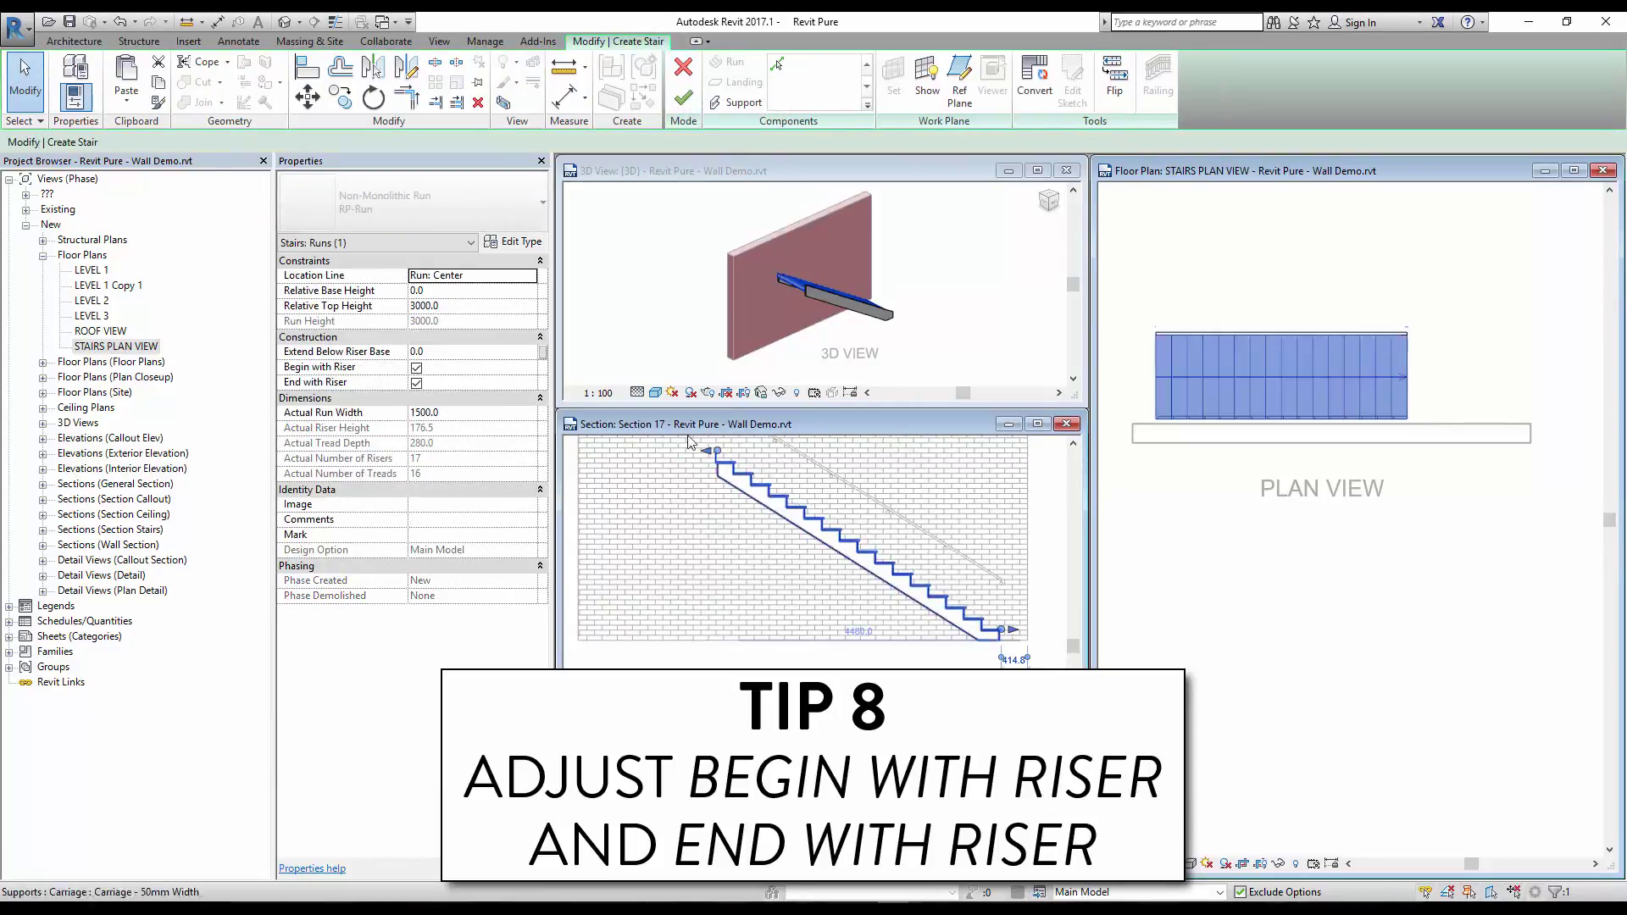
click(416, 368)
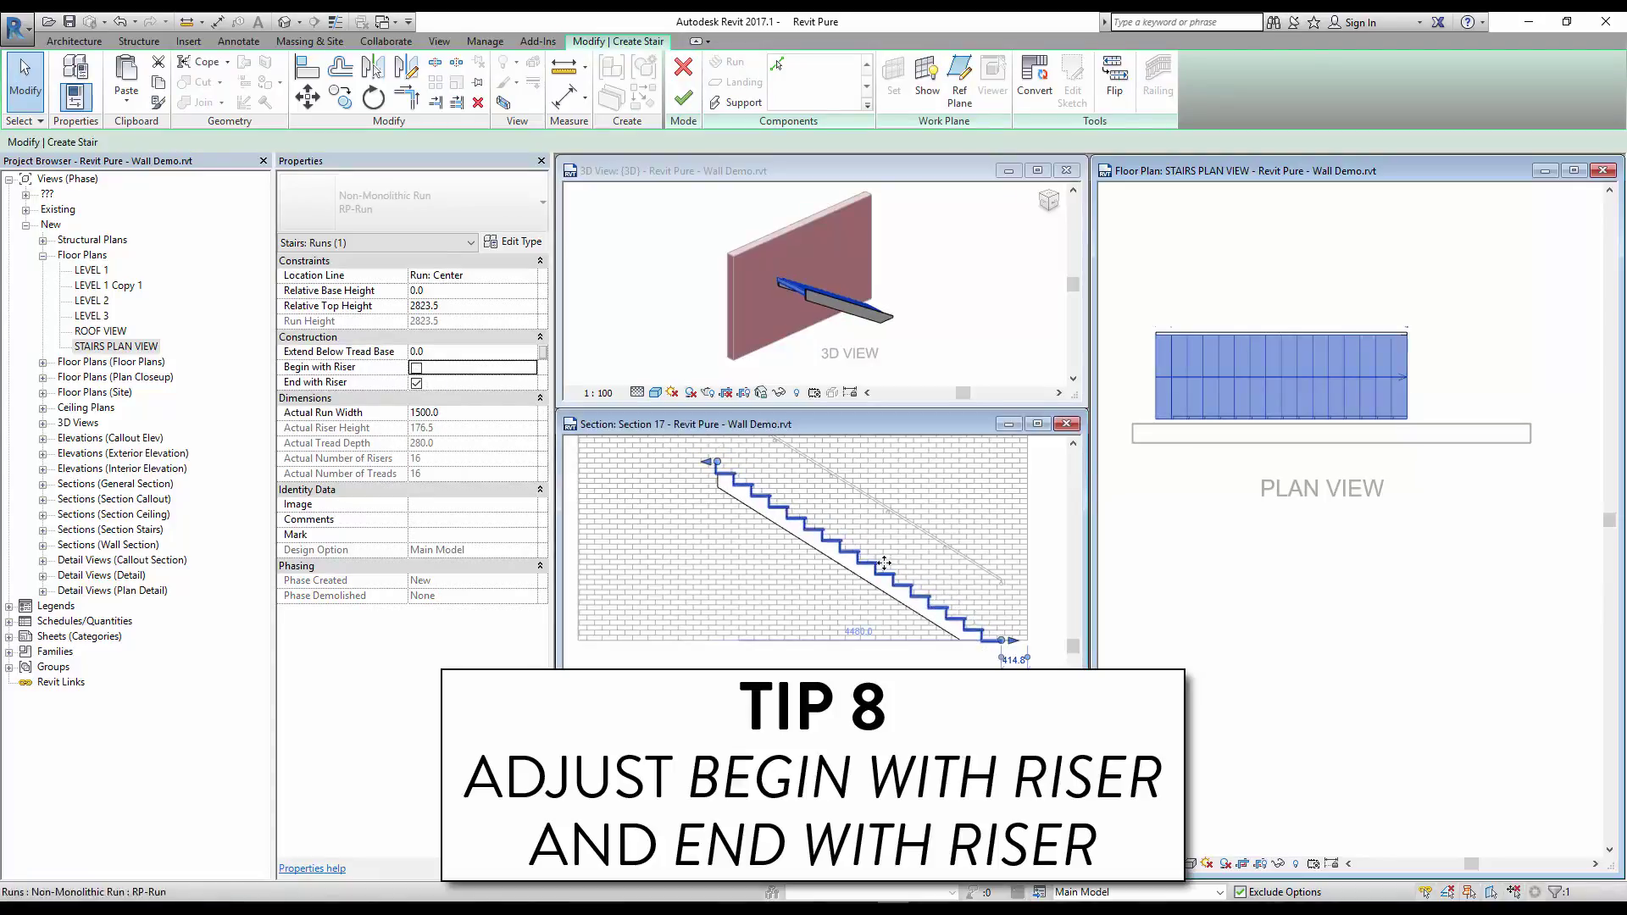
click(416, 367)
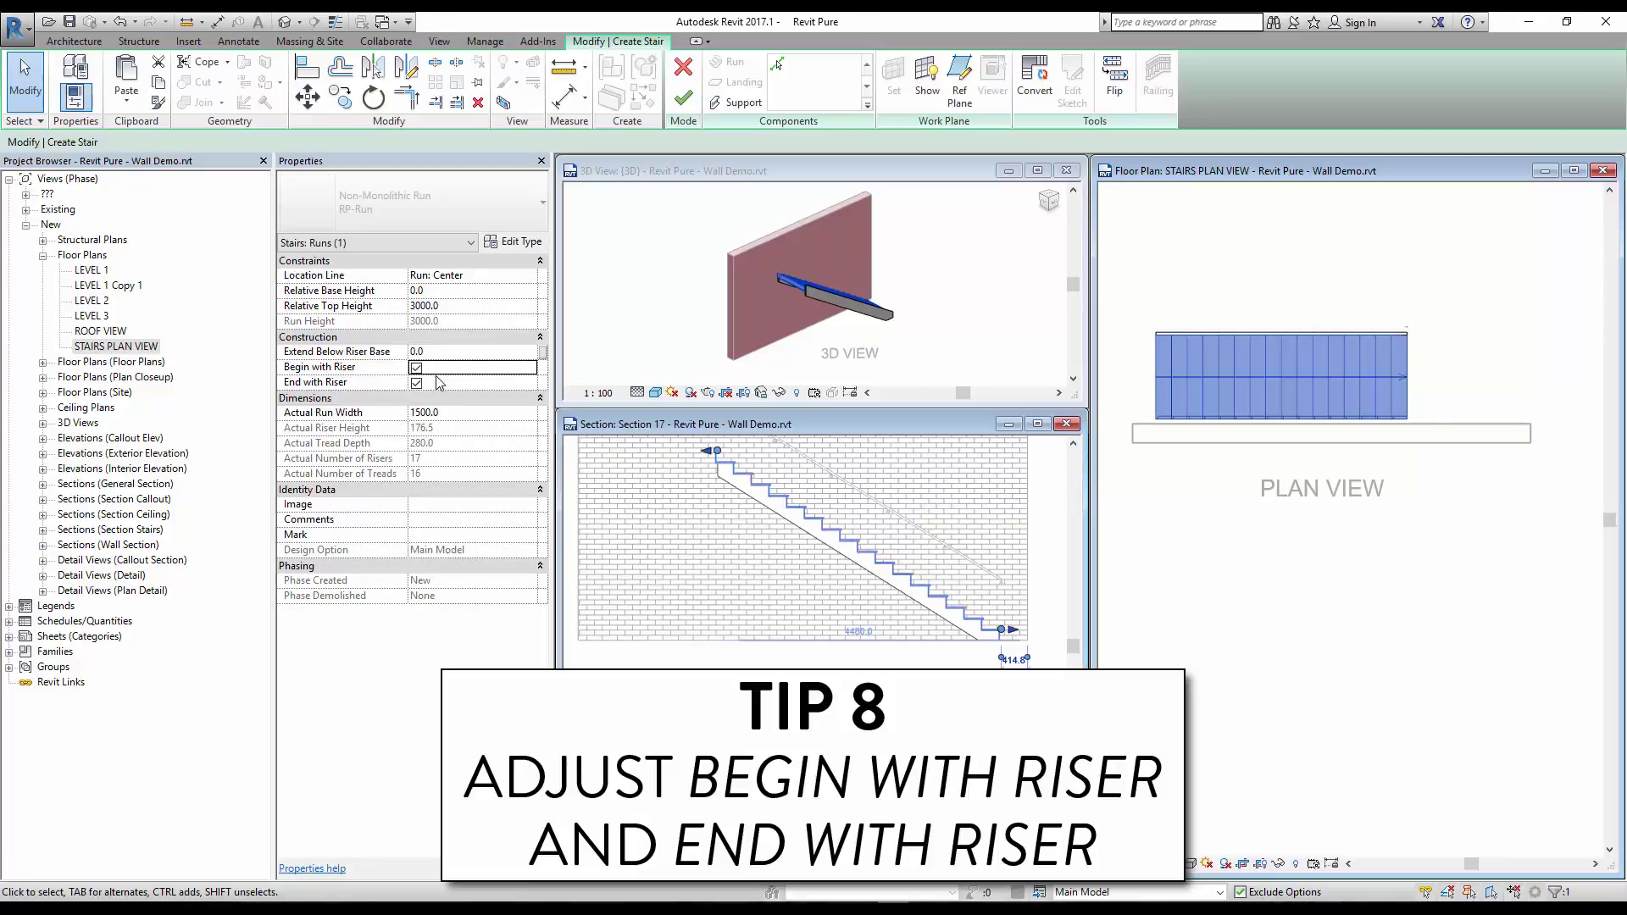
click(416, 383)
click(416, 383)
key(Escape)
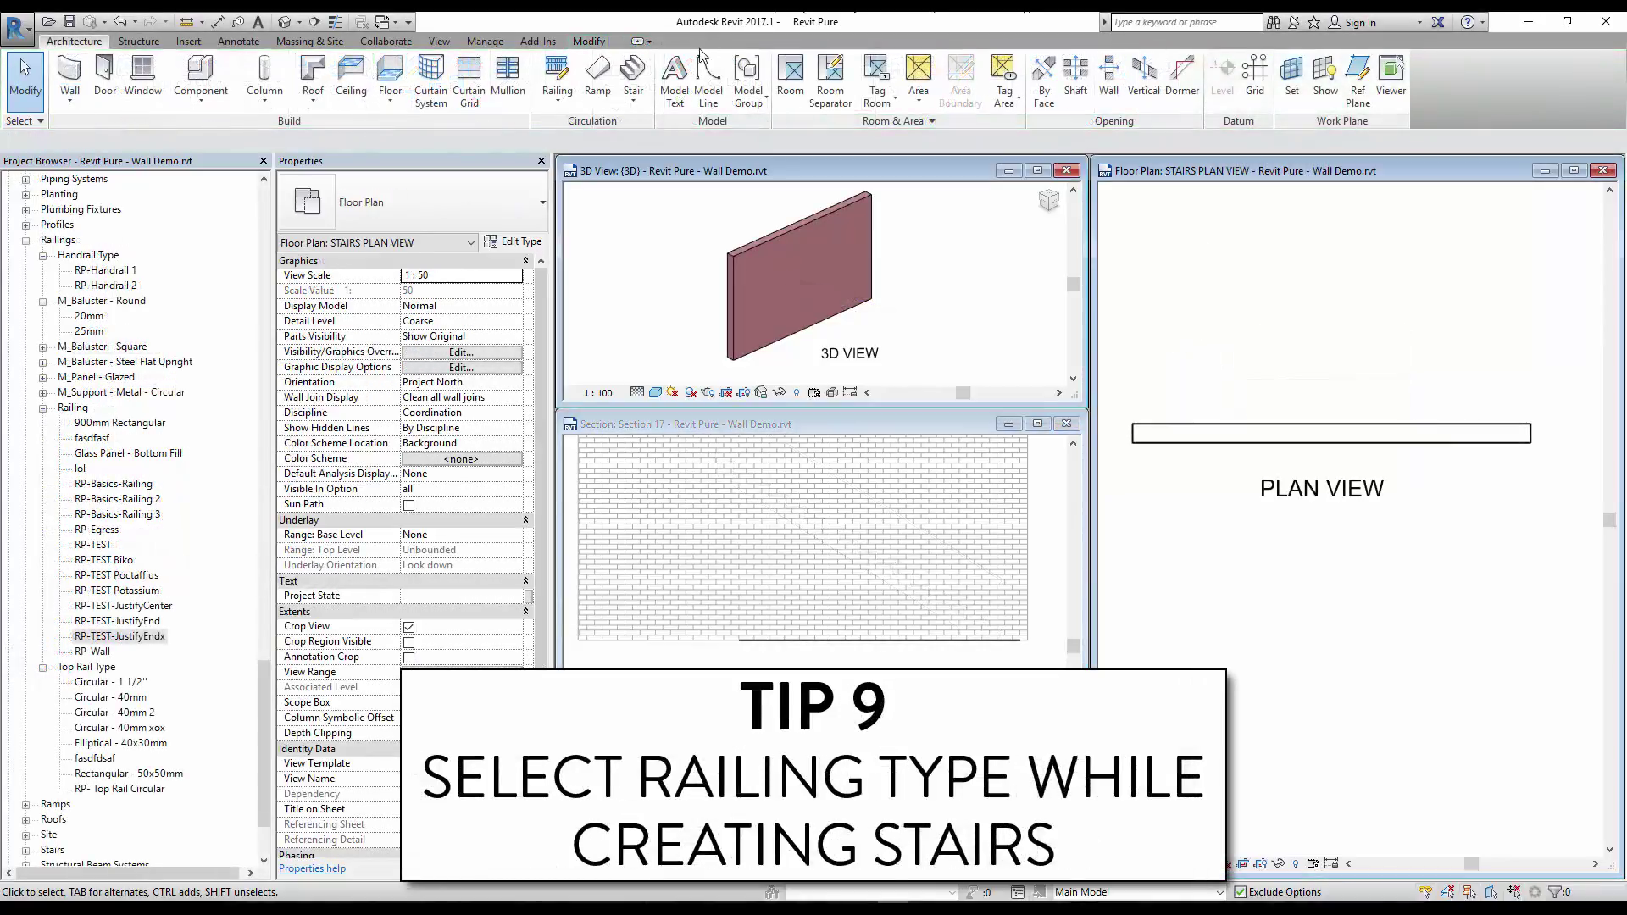
- Start a new stair and choose its railing type in the Railing settings
click(634, 73)
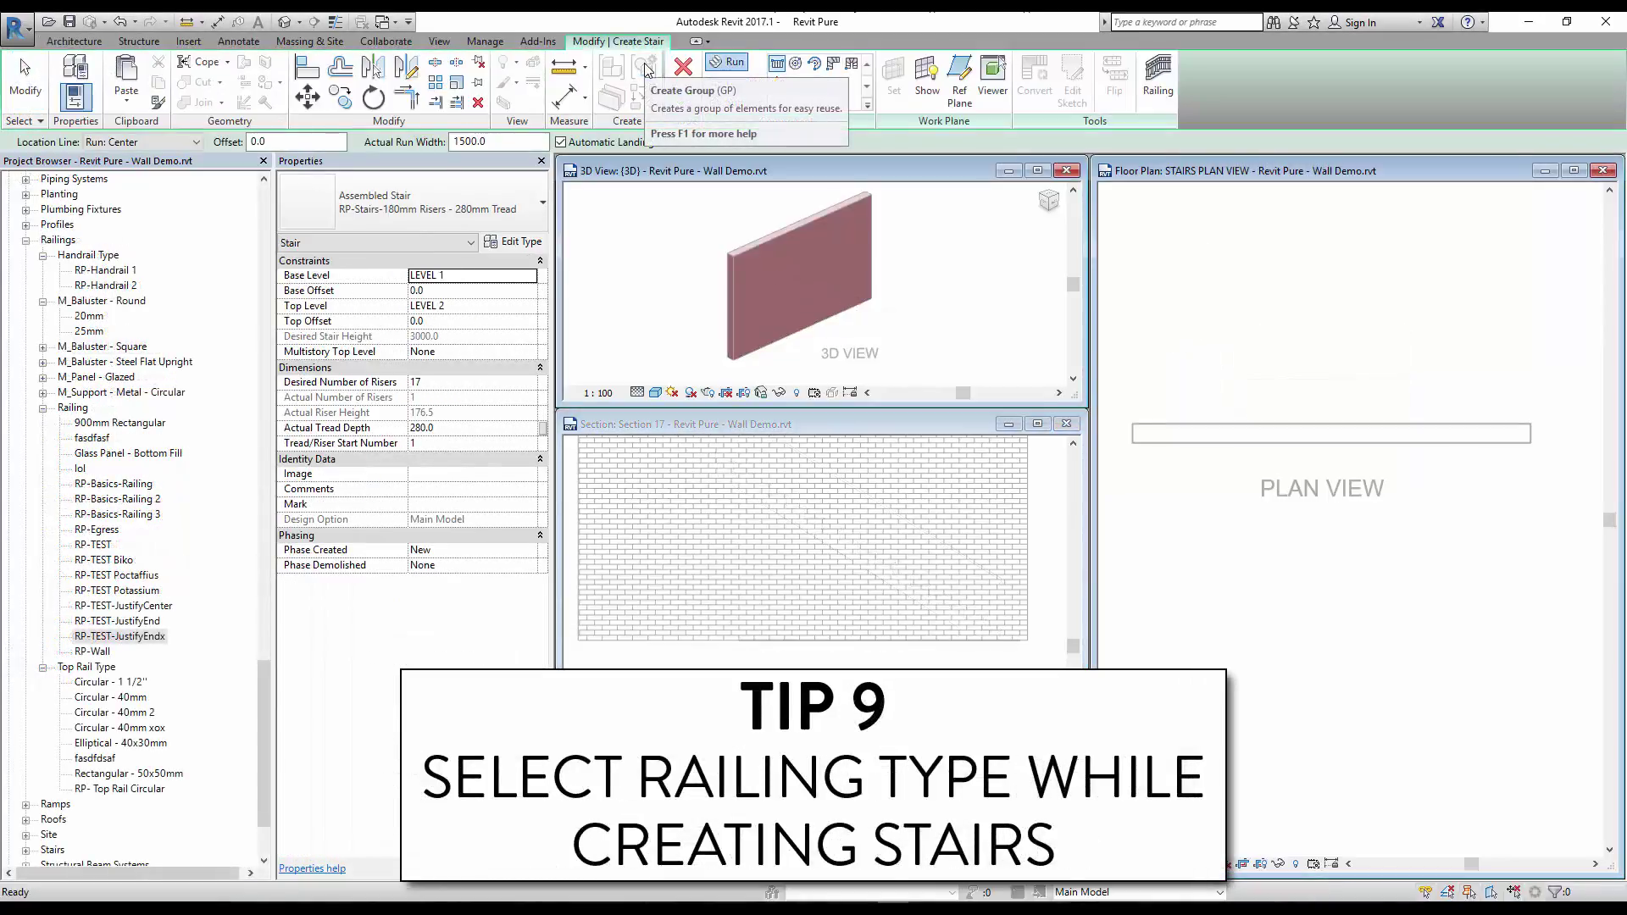
click(1156, 77)
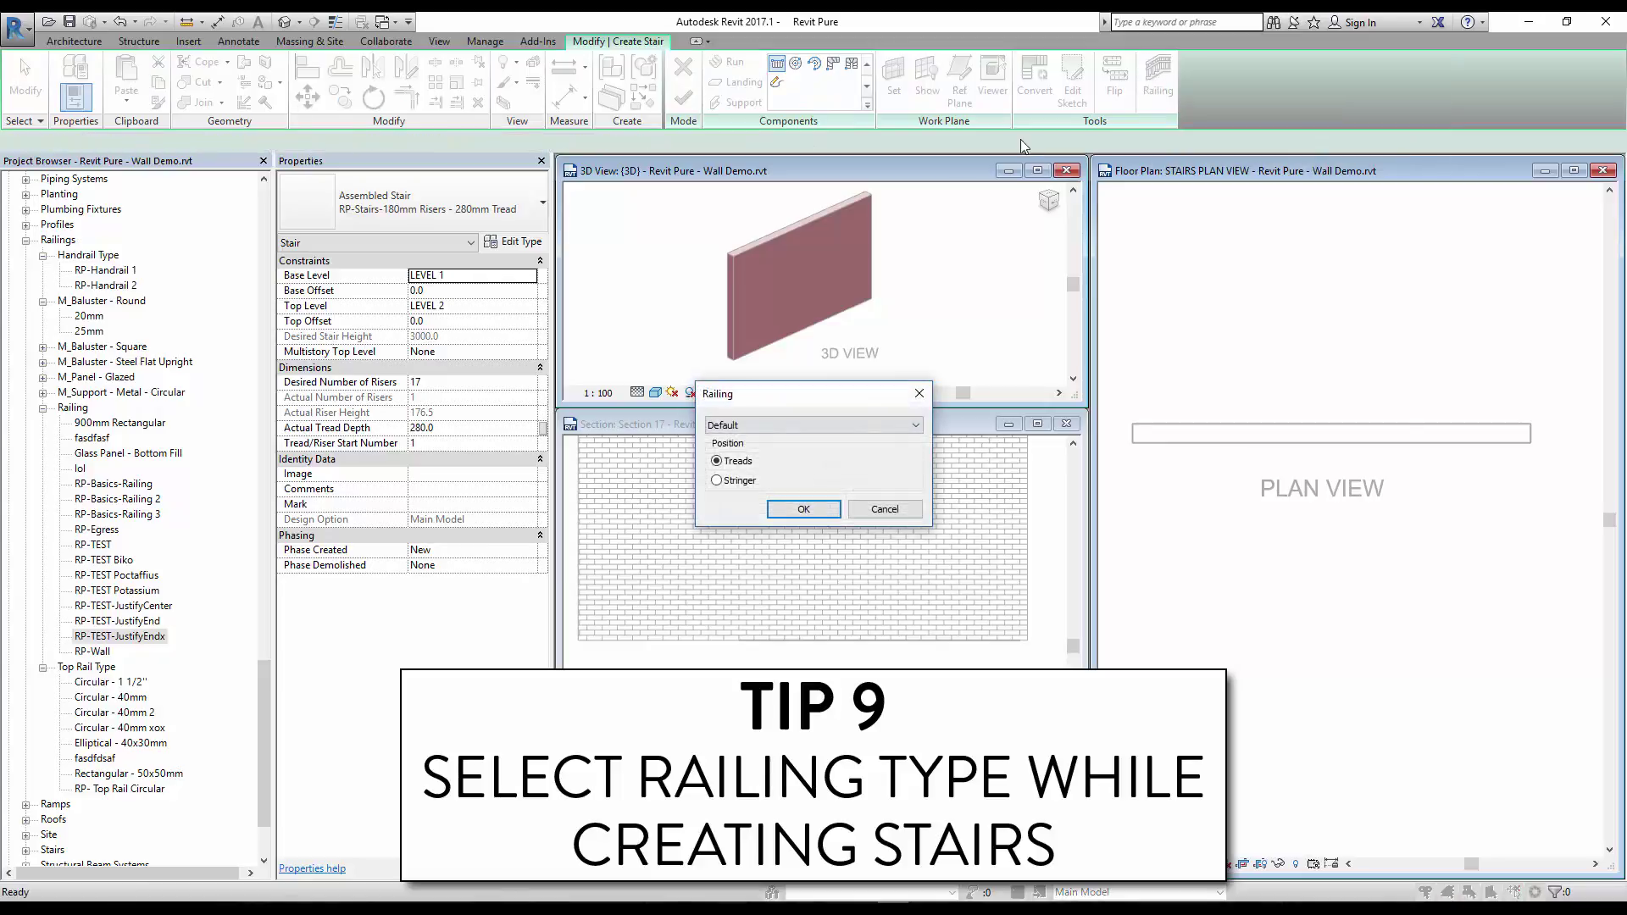
click(801, 425)
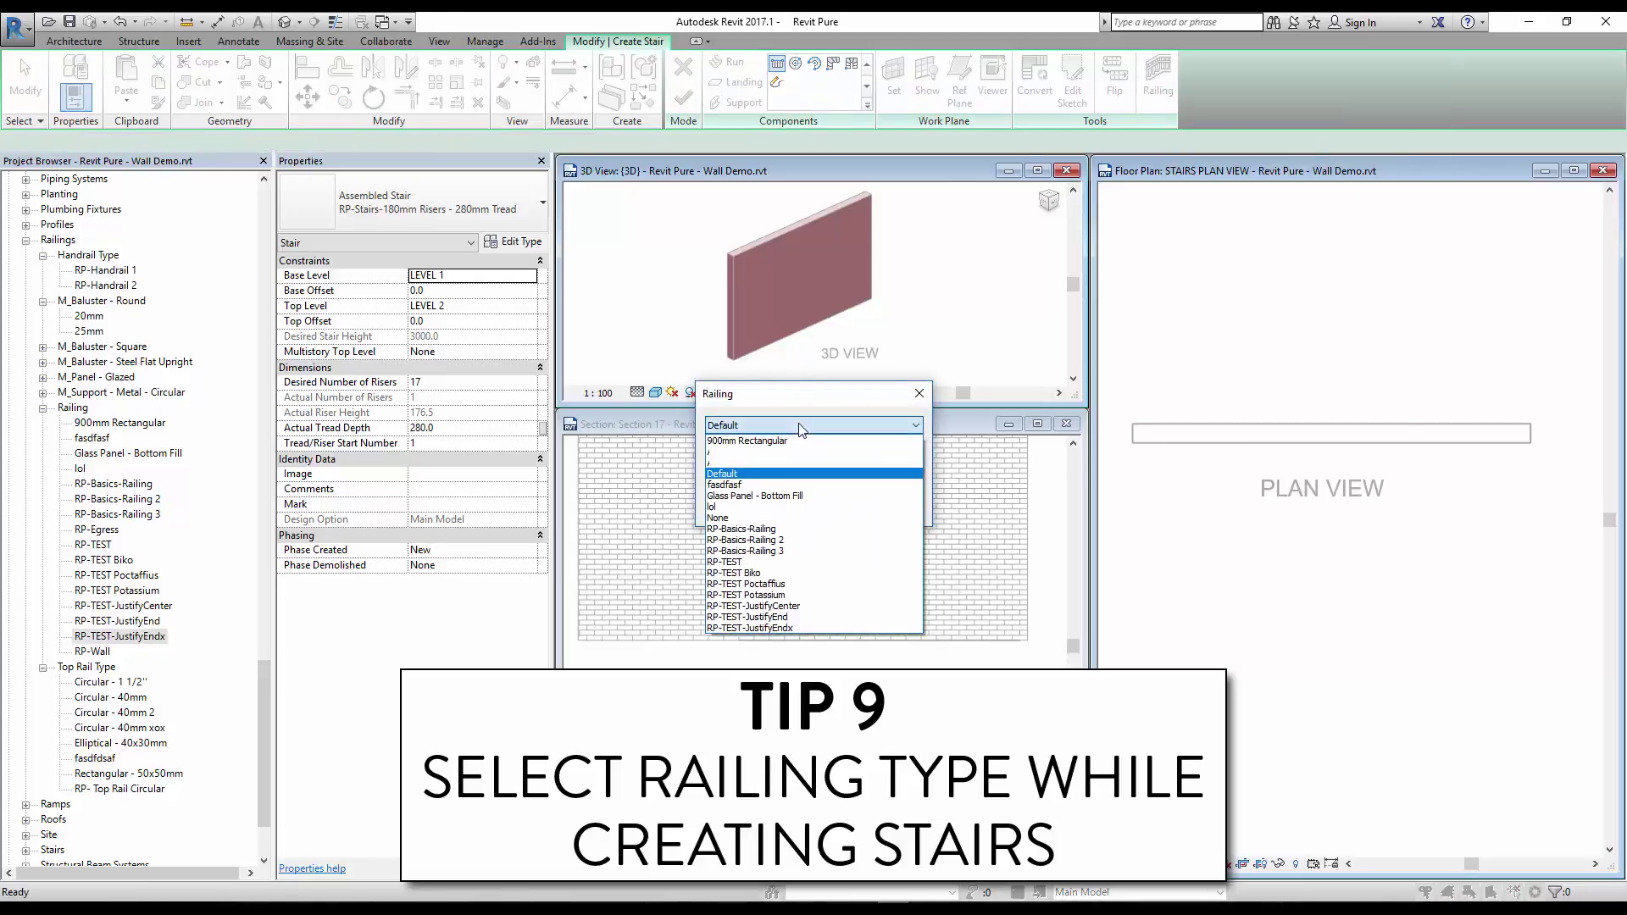
click(746, 529)
click(803, 509)
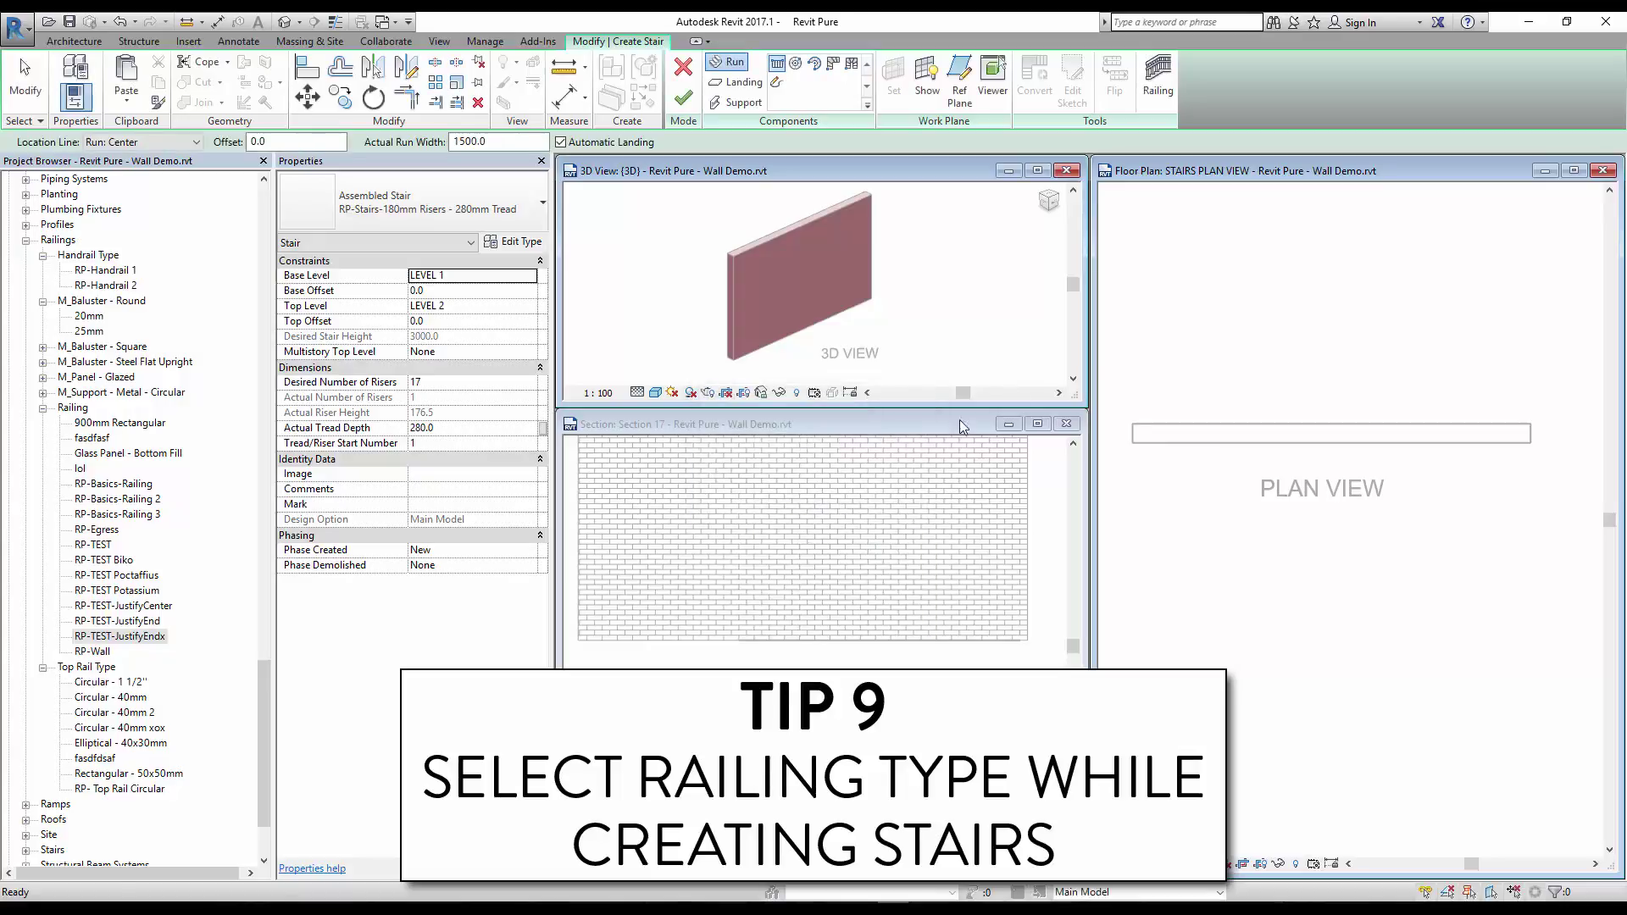
- Draw a straight run left to right in the plan and finish the stair
click(1167, 377)
click(1418, 377)
key(Escape)
click(683, 99)
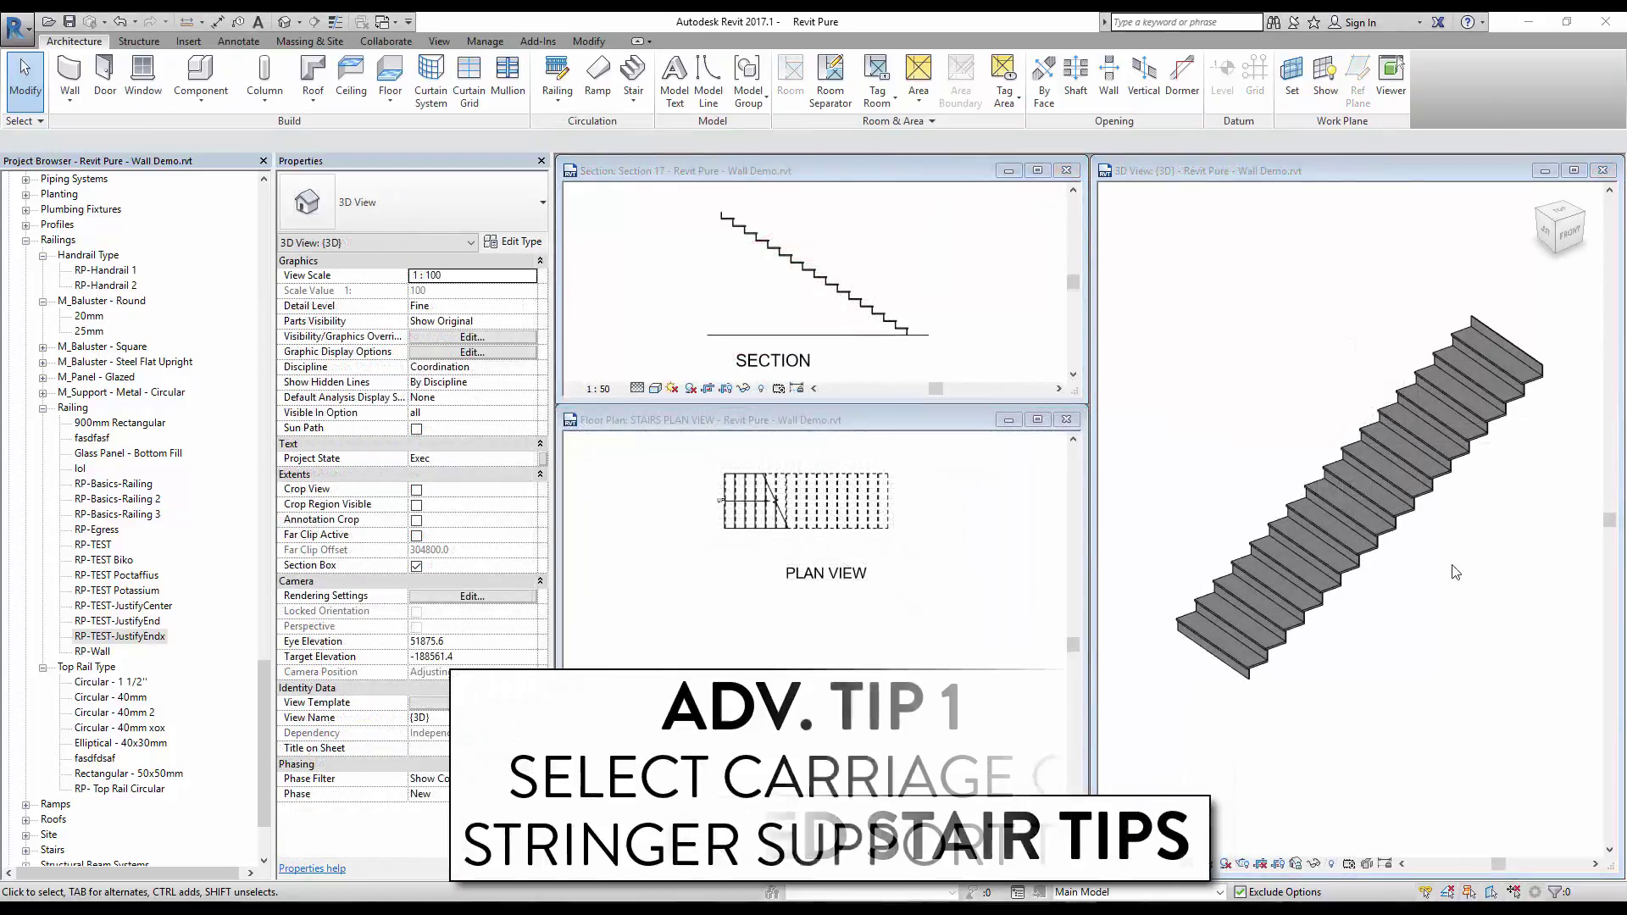
- Set the stair type's Right and Left Supports to Stringer (Closed)
click(1455, 572)
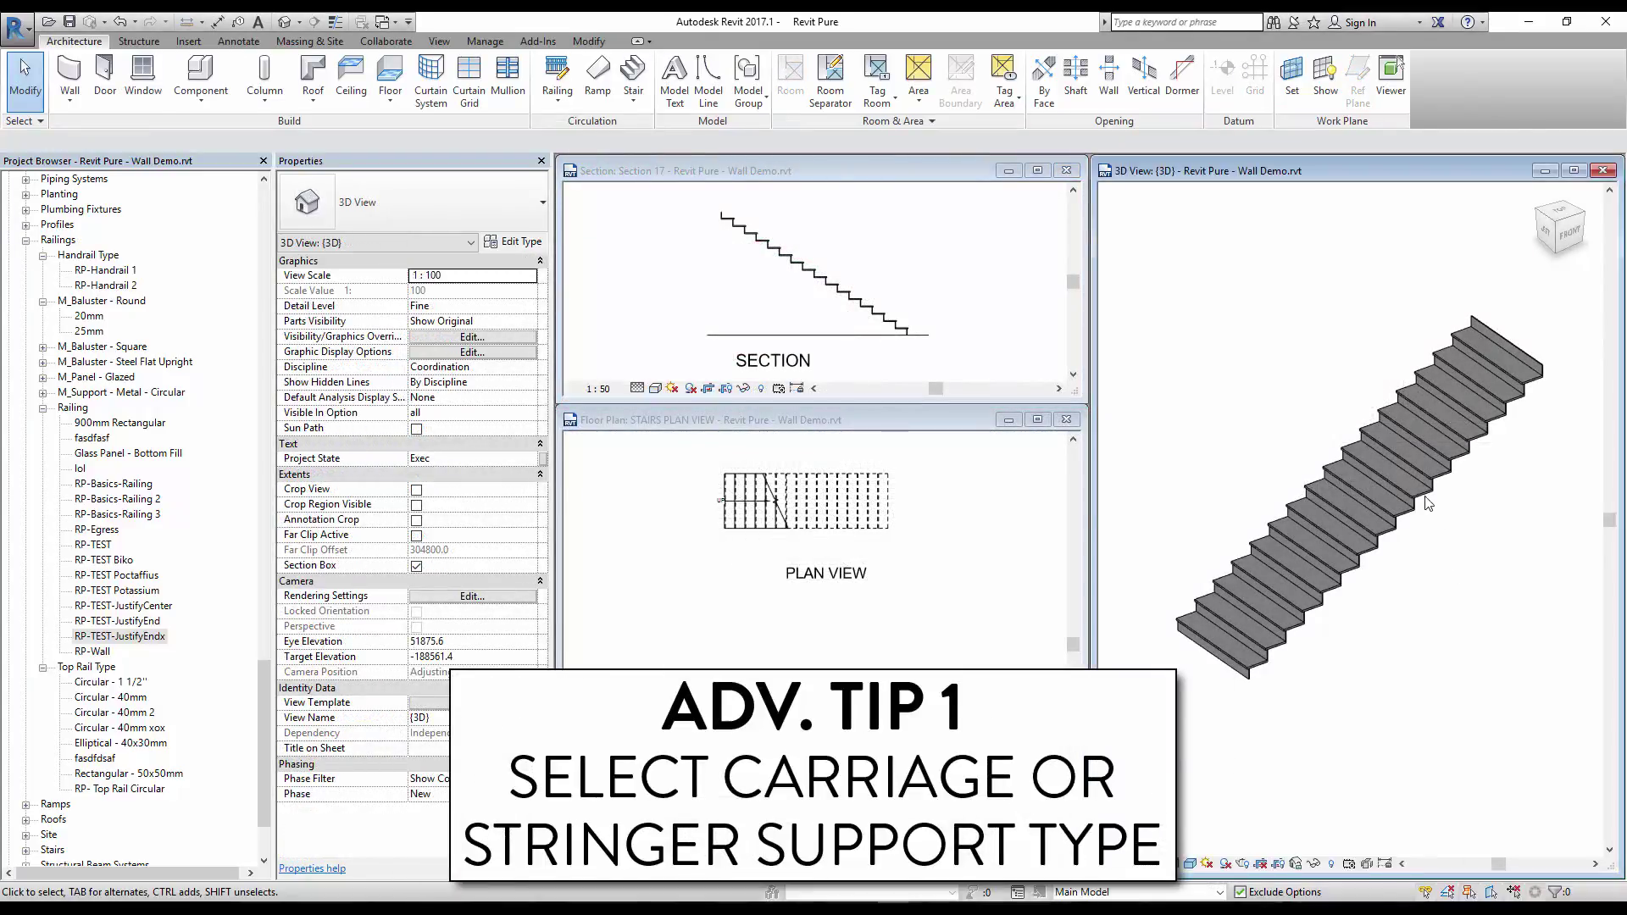
click(1433, 481)
click(517, 242)
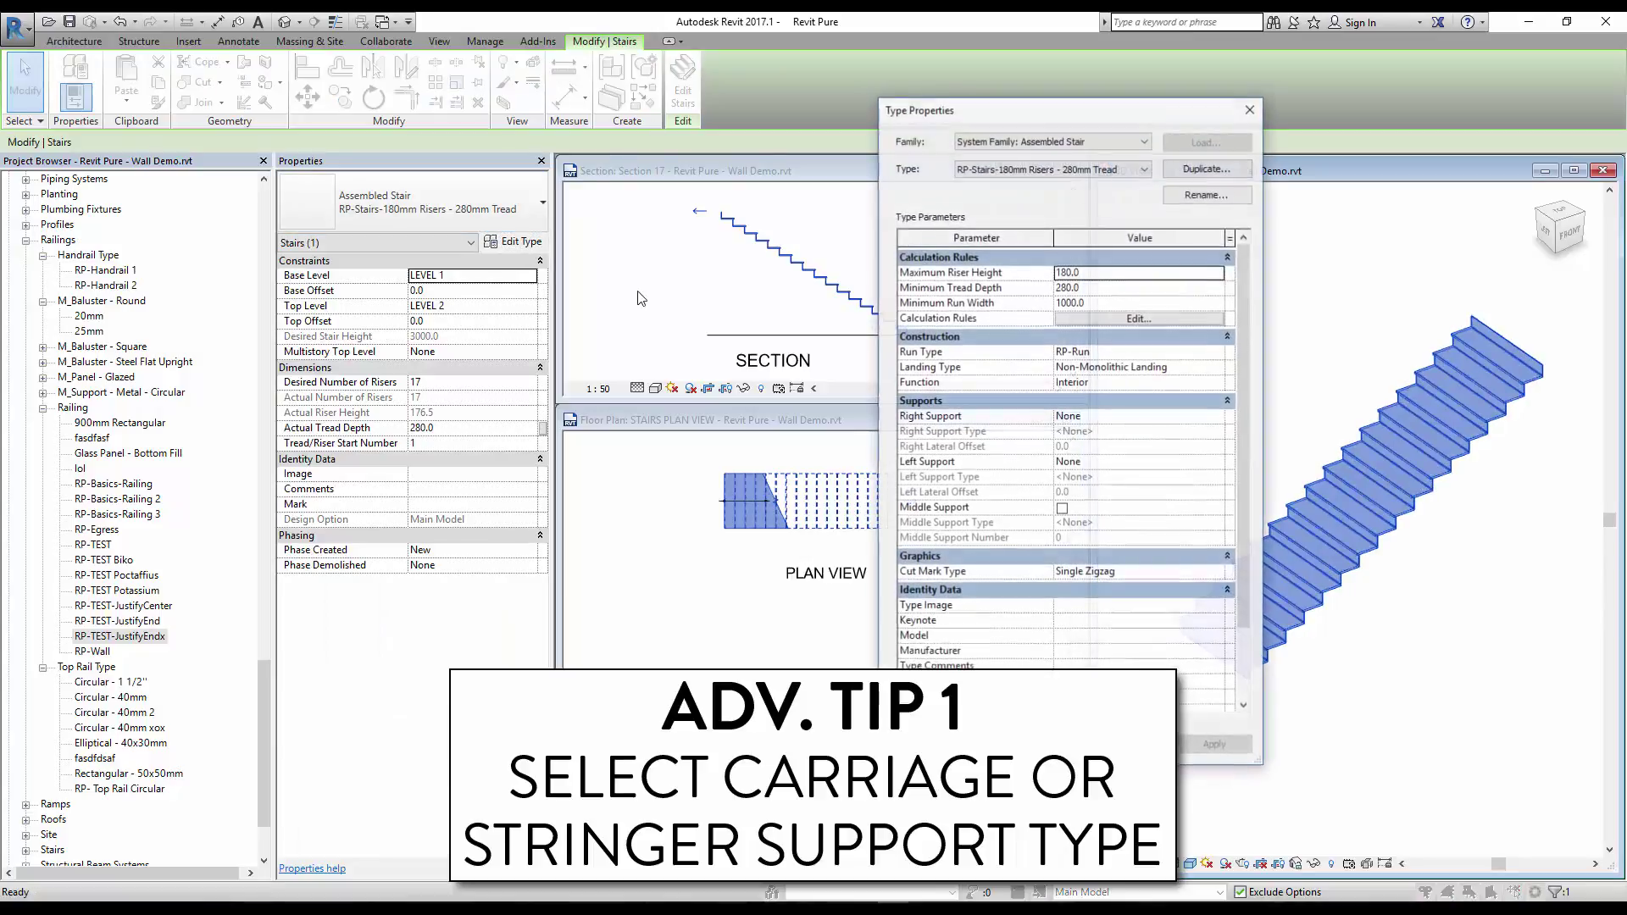
click(1218, 419)
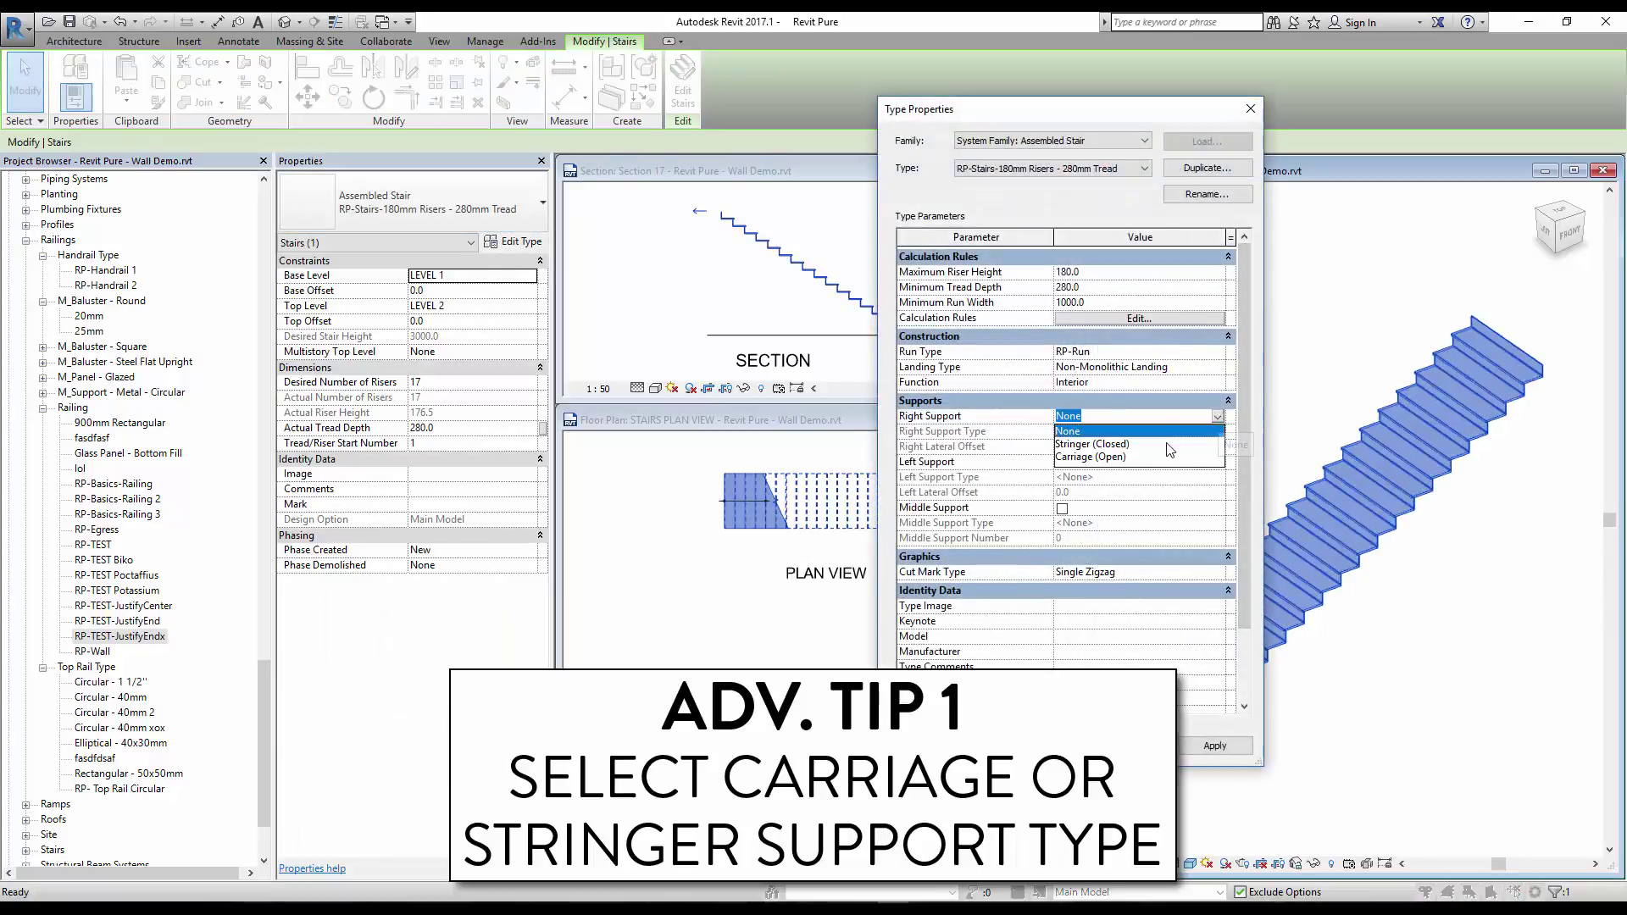
click(1102, 444)
click(1218, 463)
click(1126, 490)
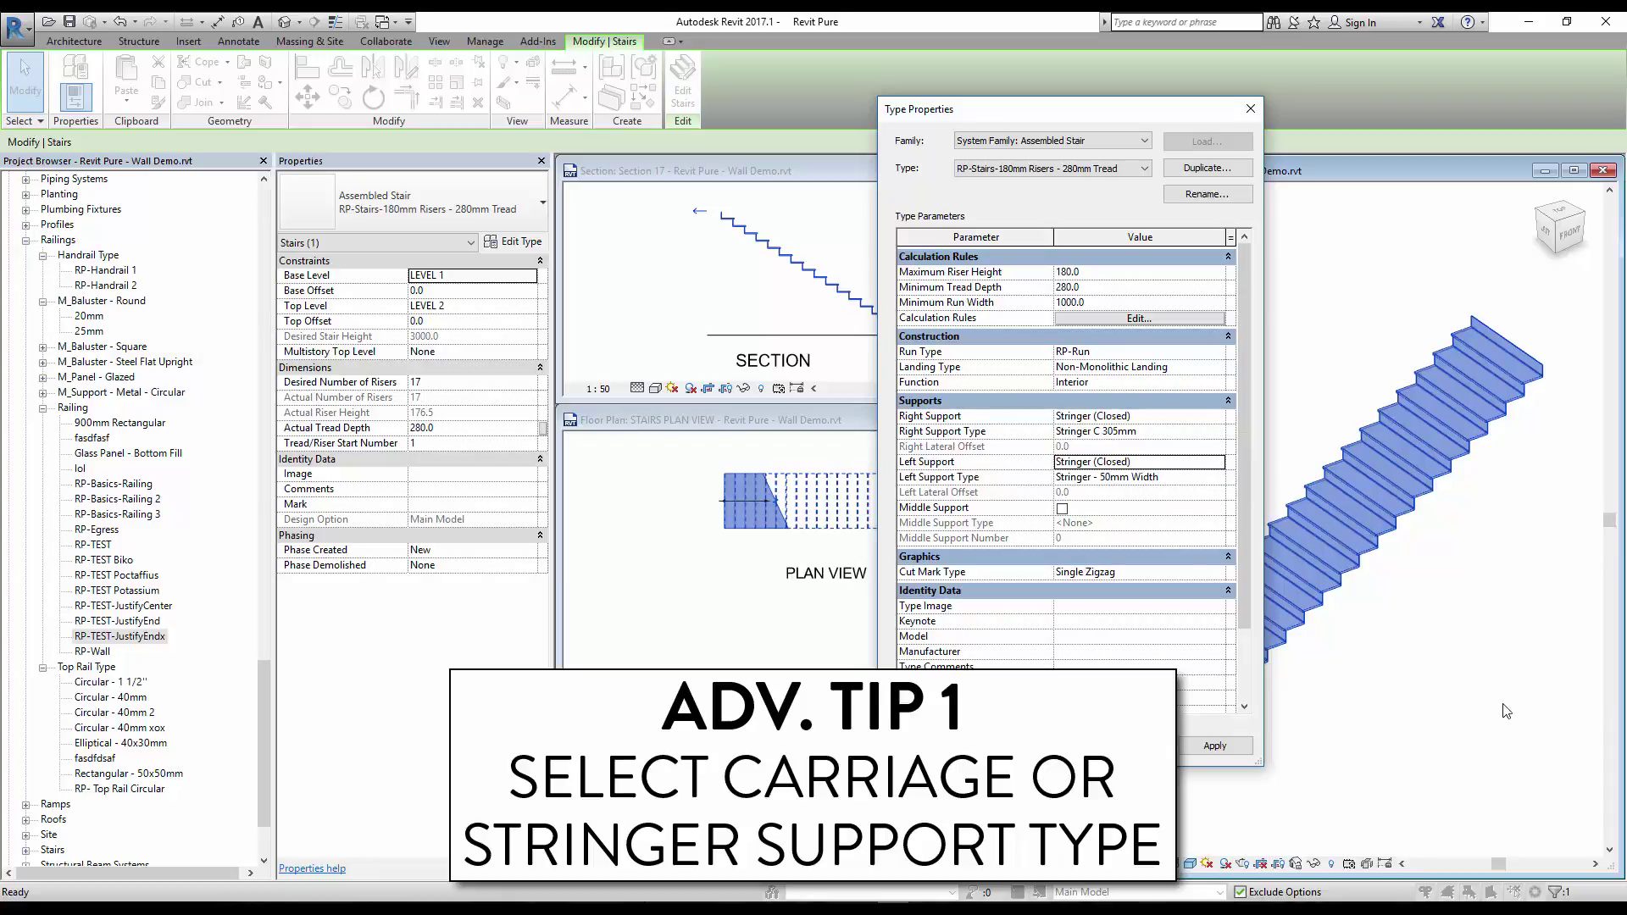
key(Return)
click(1419, 681)
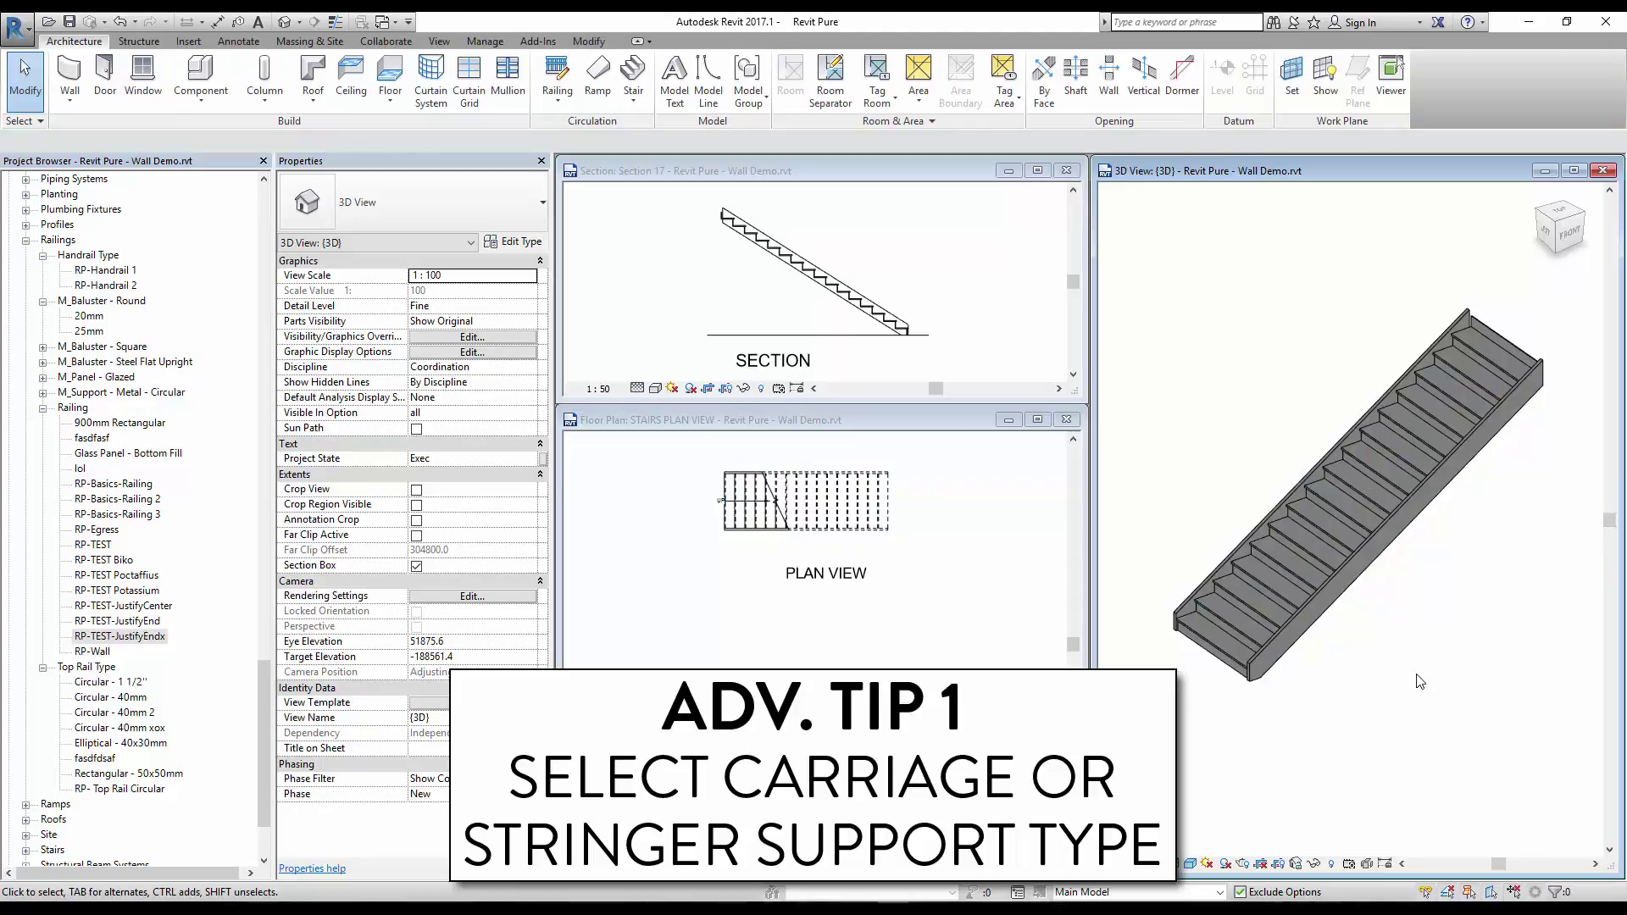
- Switch both the Right and Left Supports to Carriage (Open)
click(1457, 440)
click(513, 242)
click(1218, 417)
click(1218, 416)
click(1133, 469)
click(1223, 480)
click(1219, 480)
key(Return)
click(1217, 462)
click(1218, 462)
click(1119, 512)
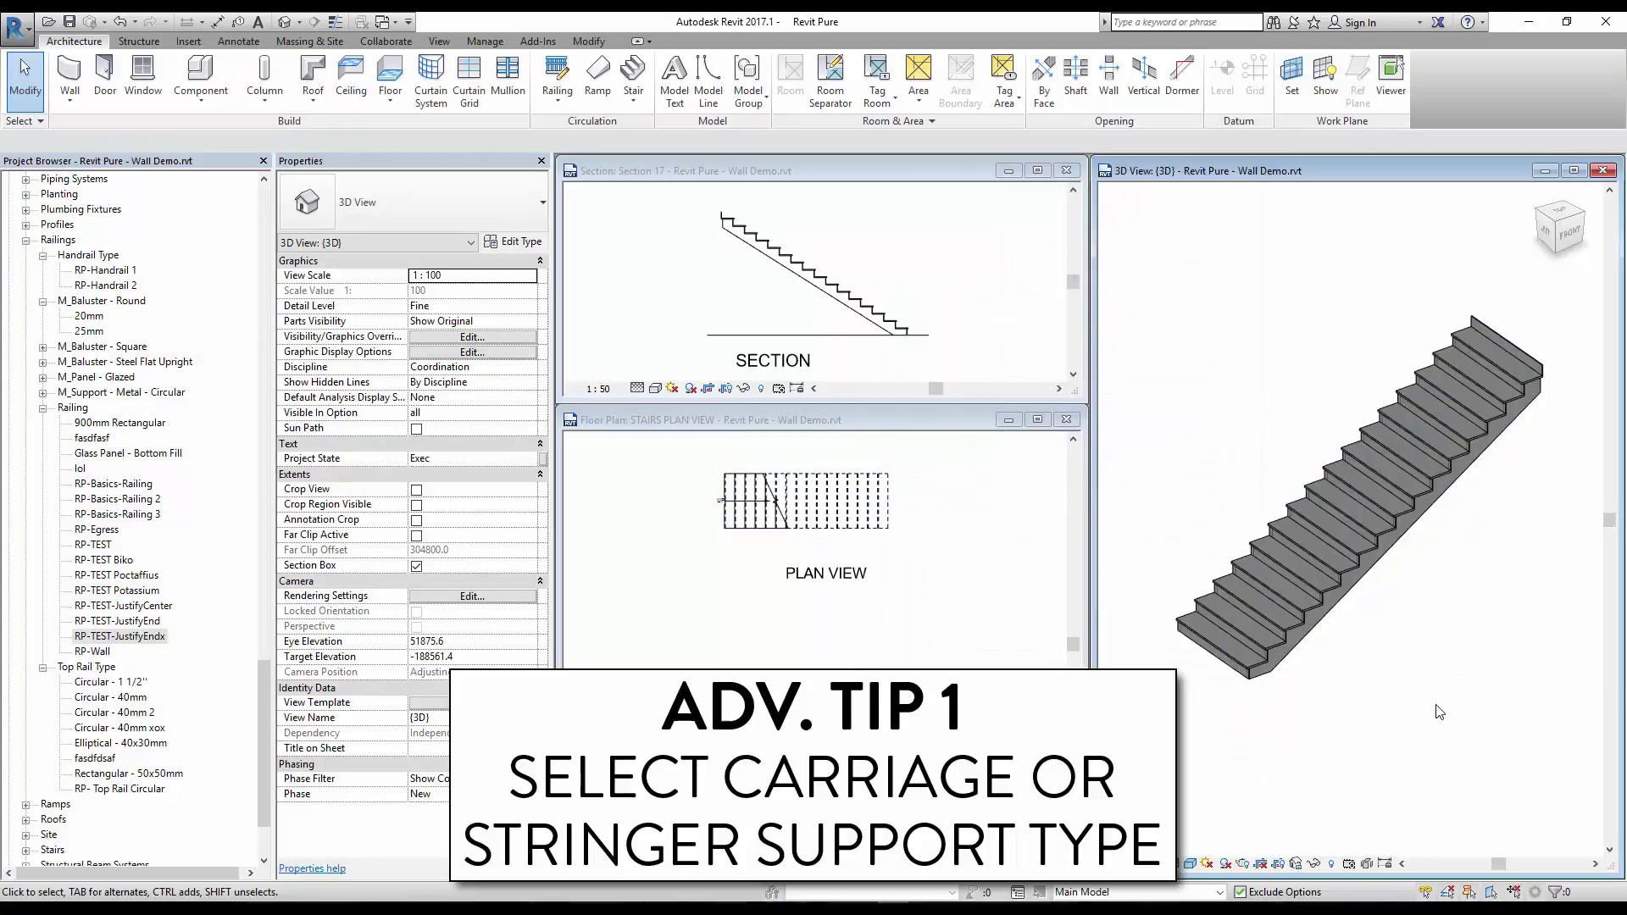
click(1259, 415)
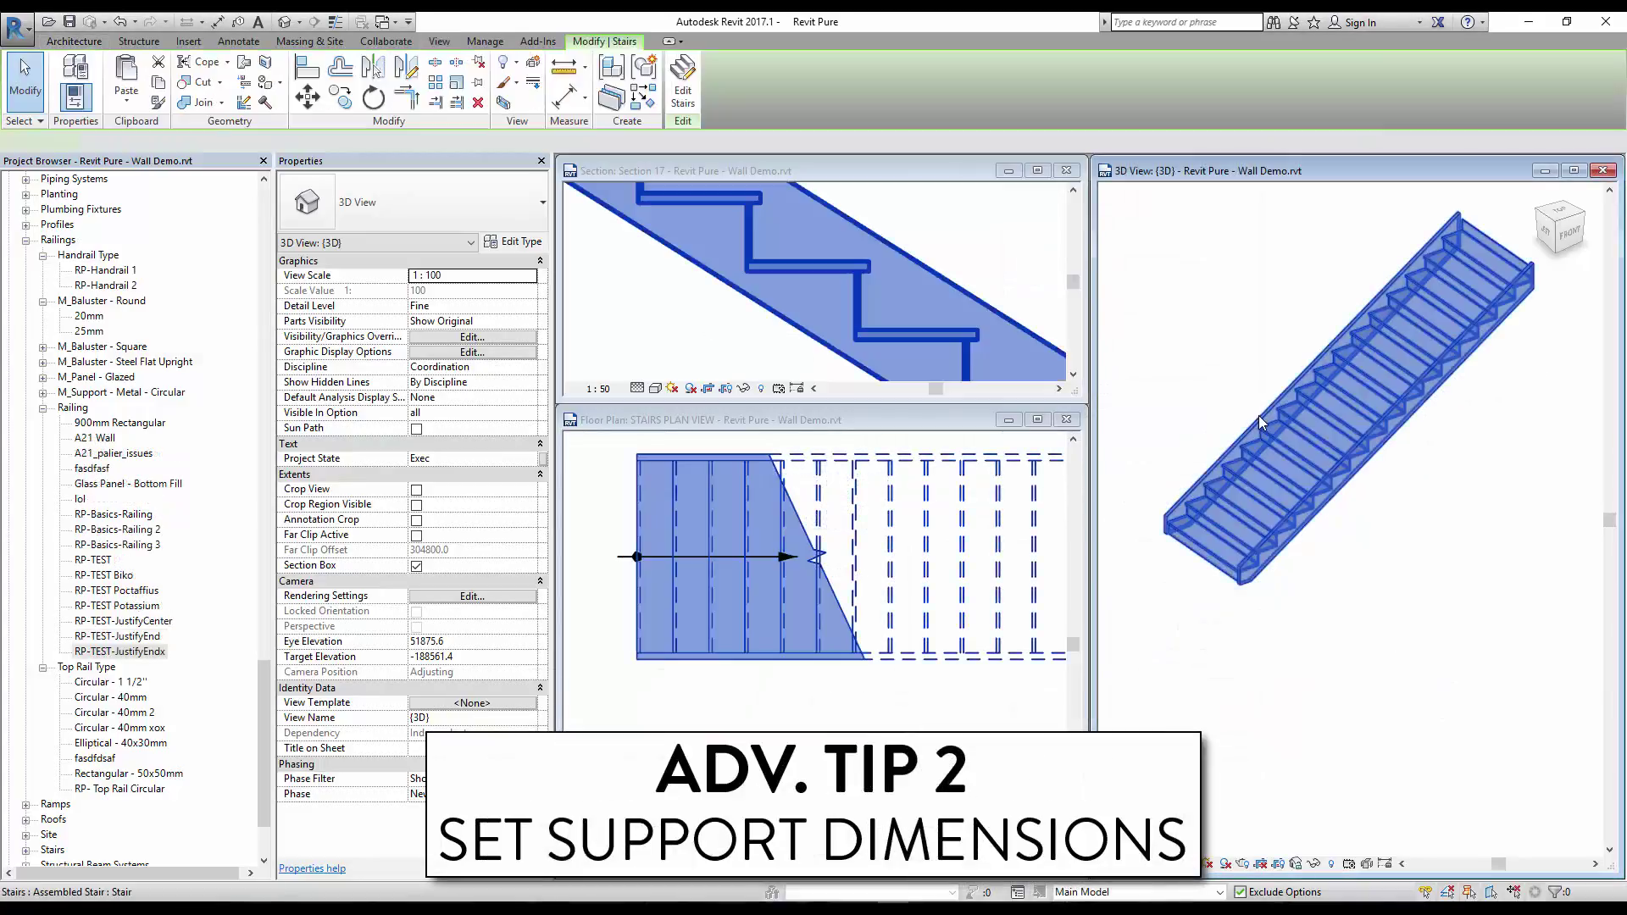
- Give Stringer C 305mm width 75, total depth 450, run depth 125 and landing depth 250
click(519, 242)
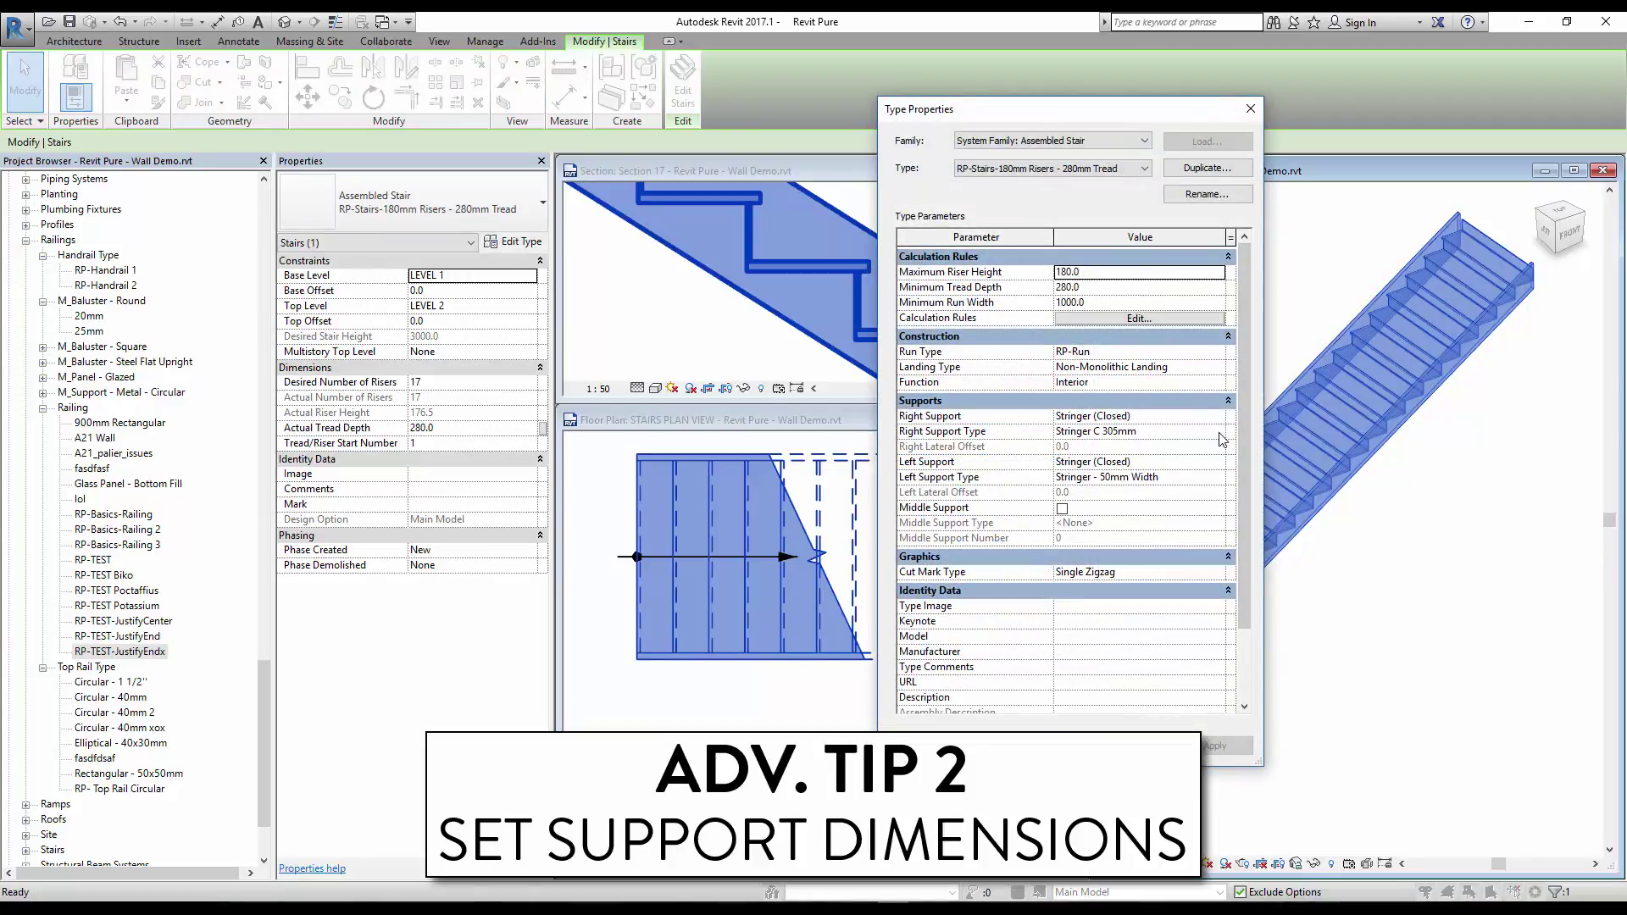
click(1219, 433)
click(1219, 433)
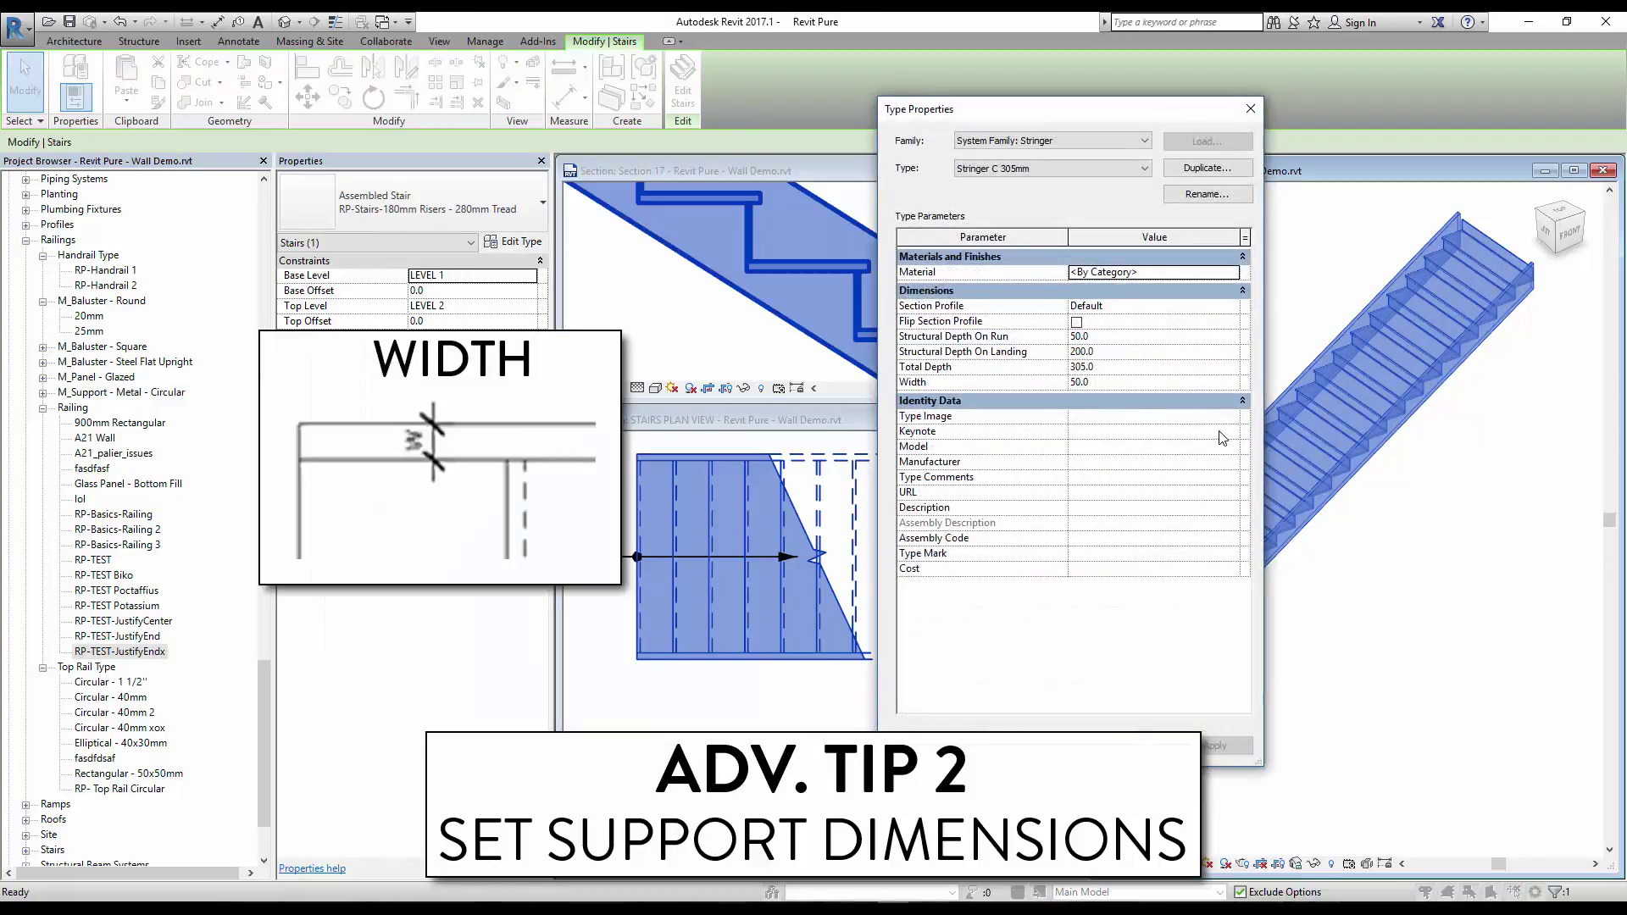
click(1183, 383)
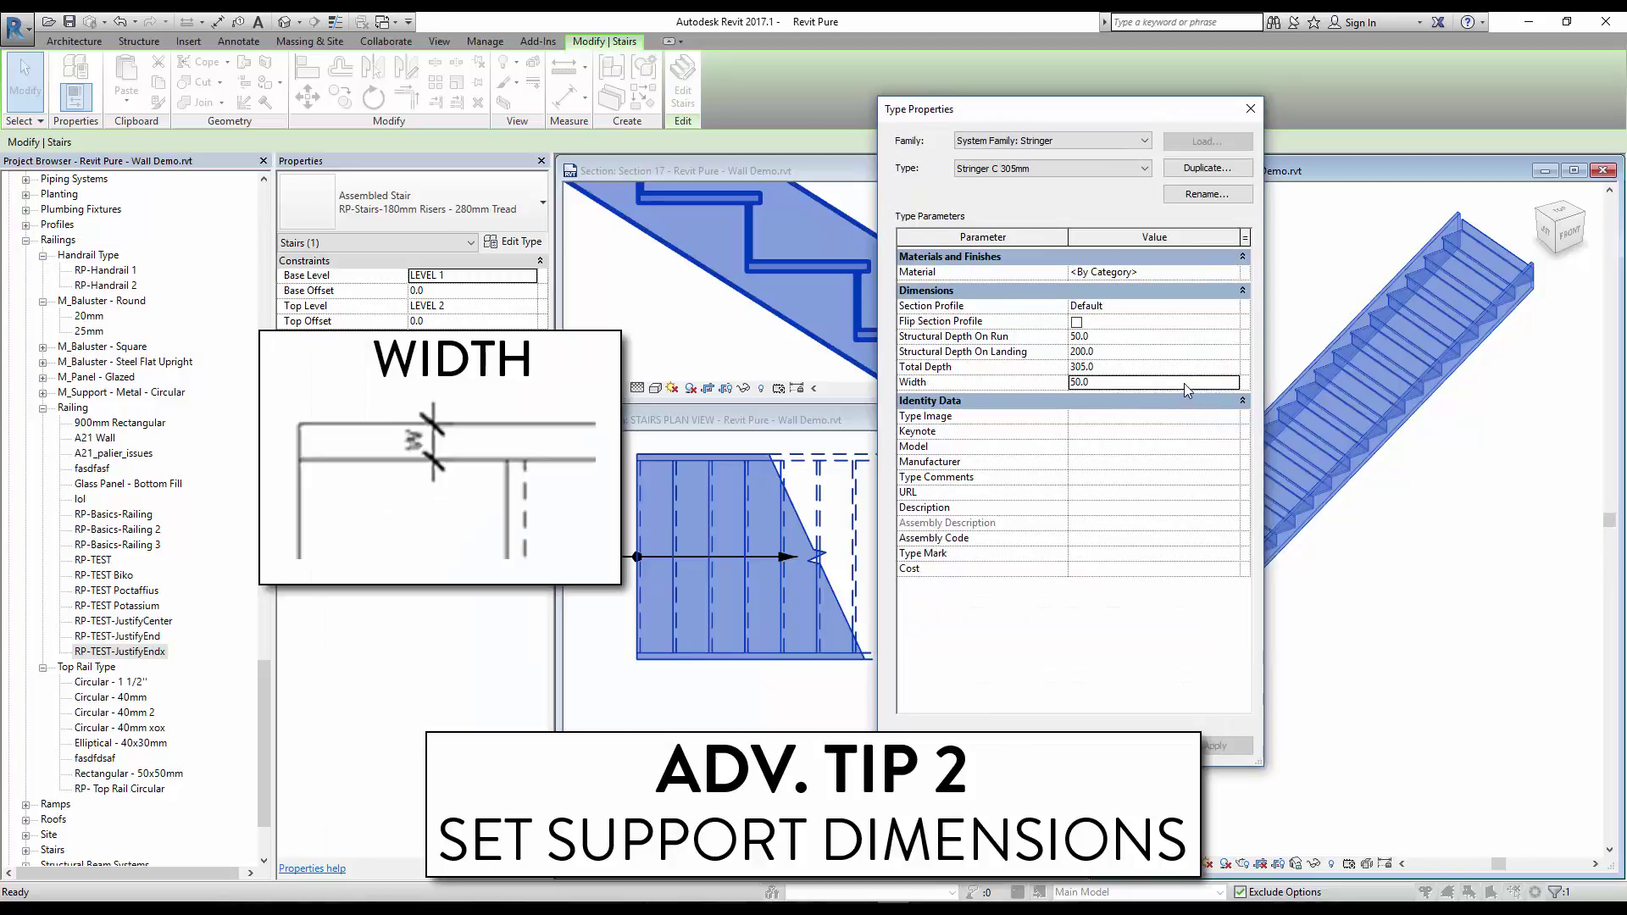
text(75)
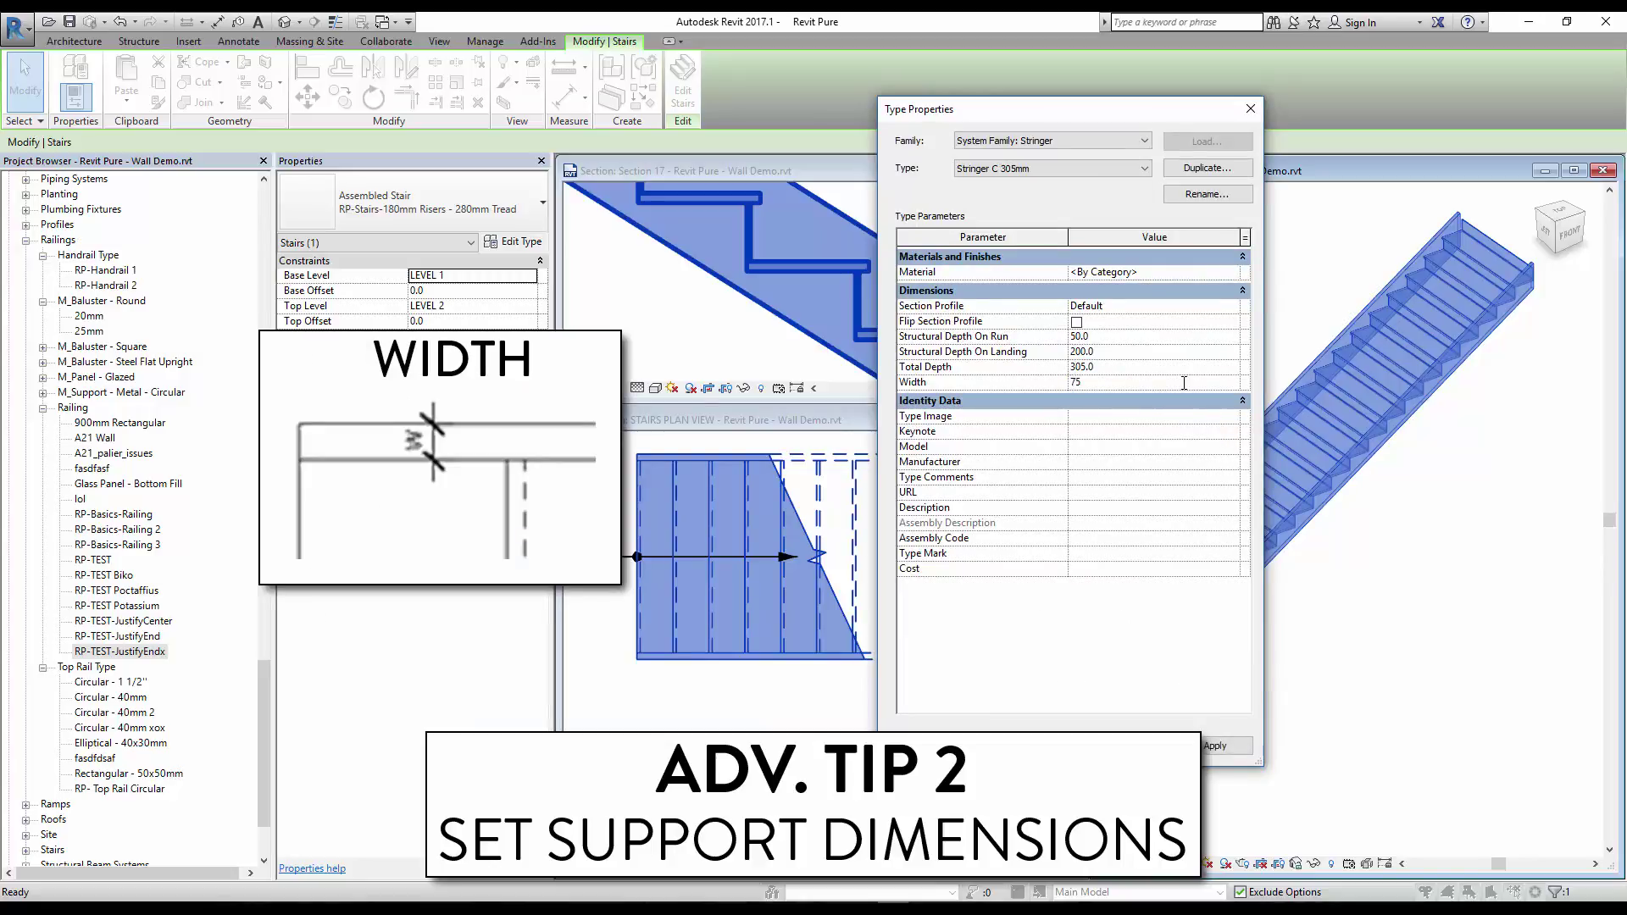
click(1188, 365)
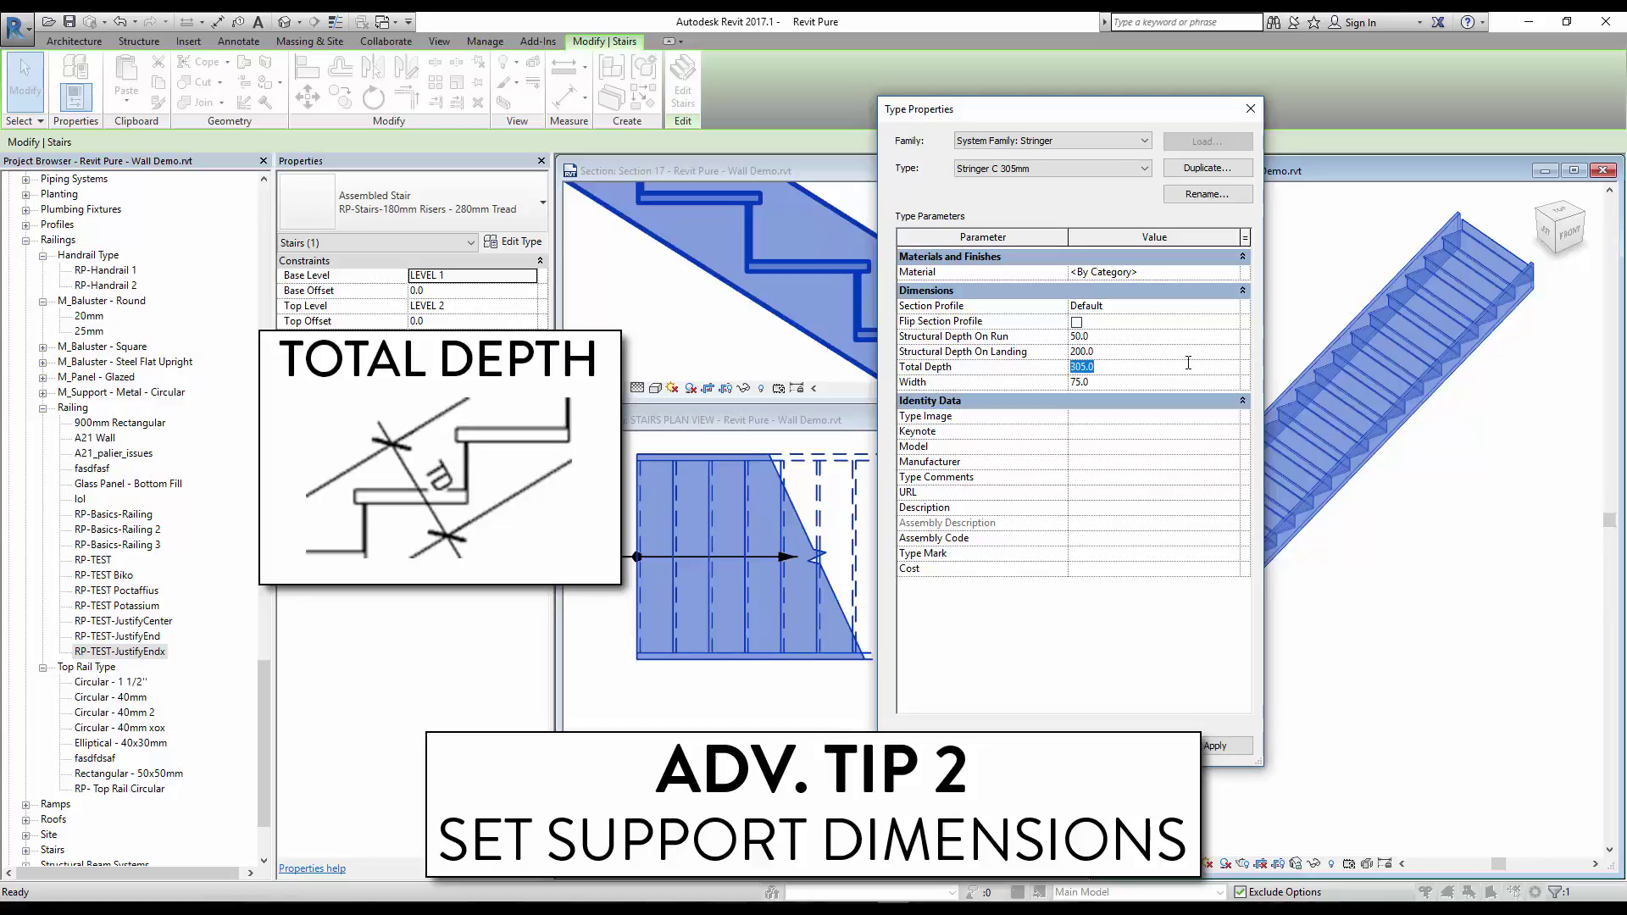
text(450)
click(1130, 336)
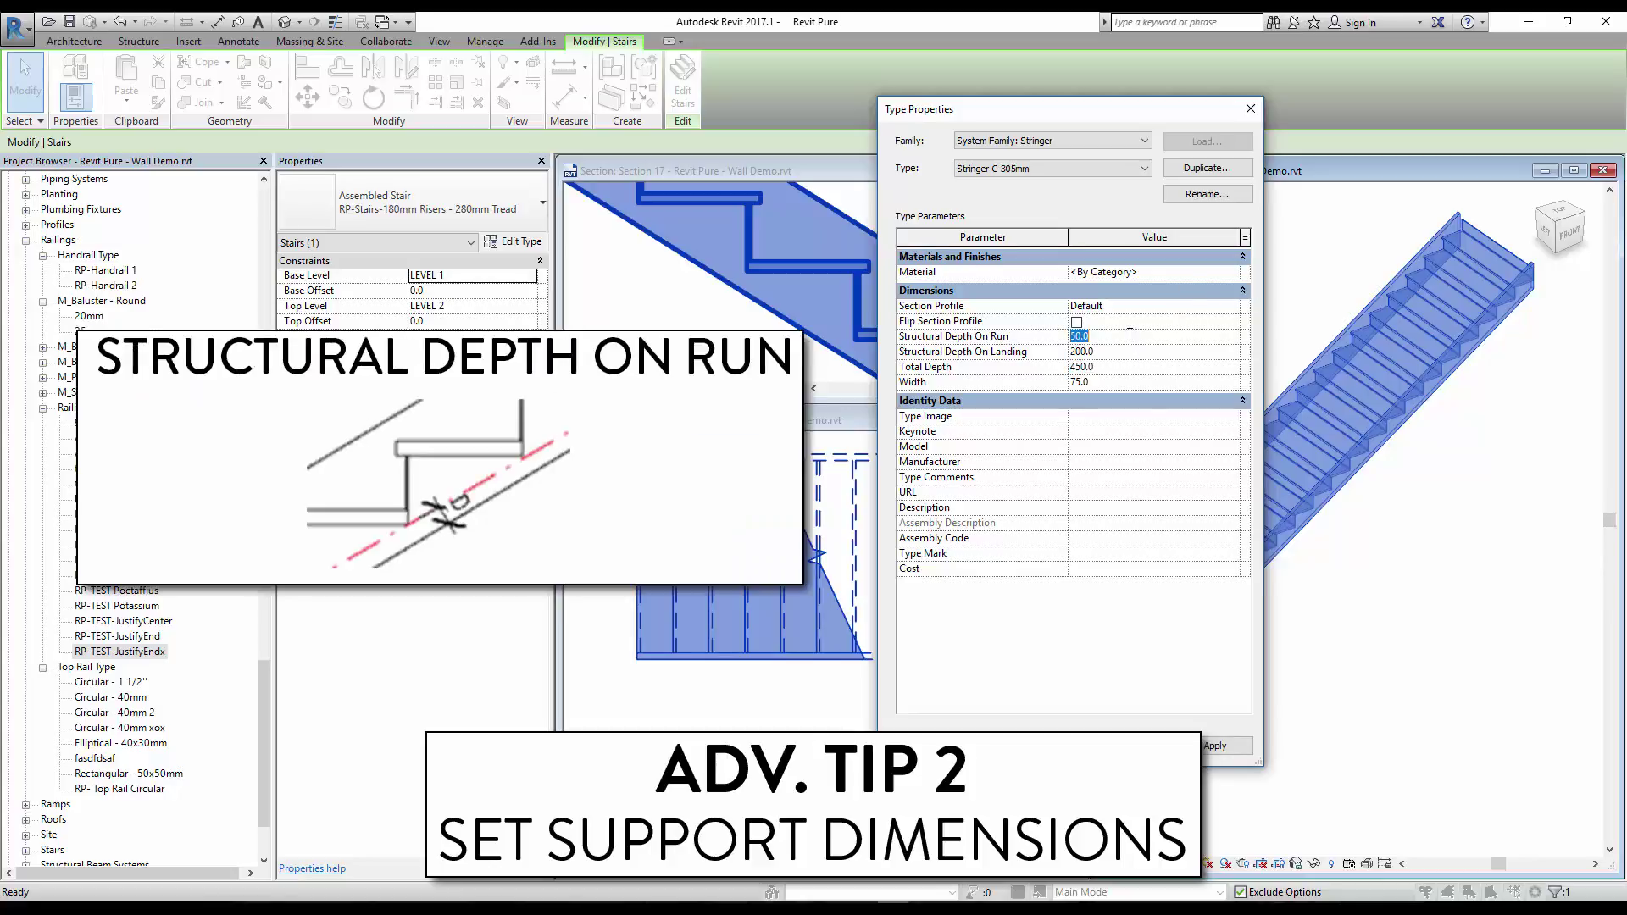
text(125)
click(1130, 351)
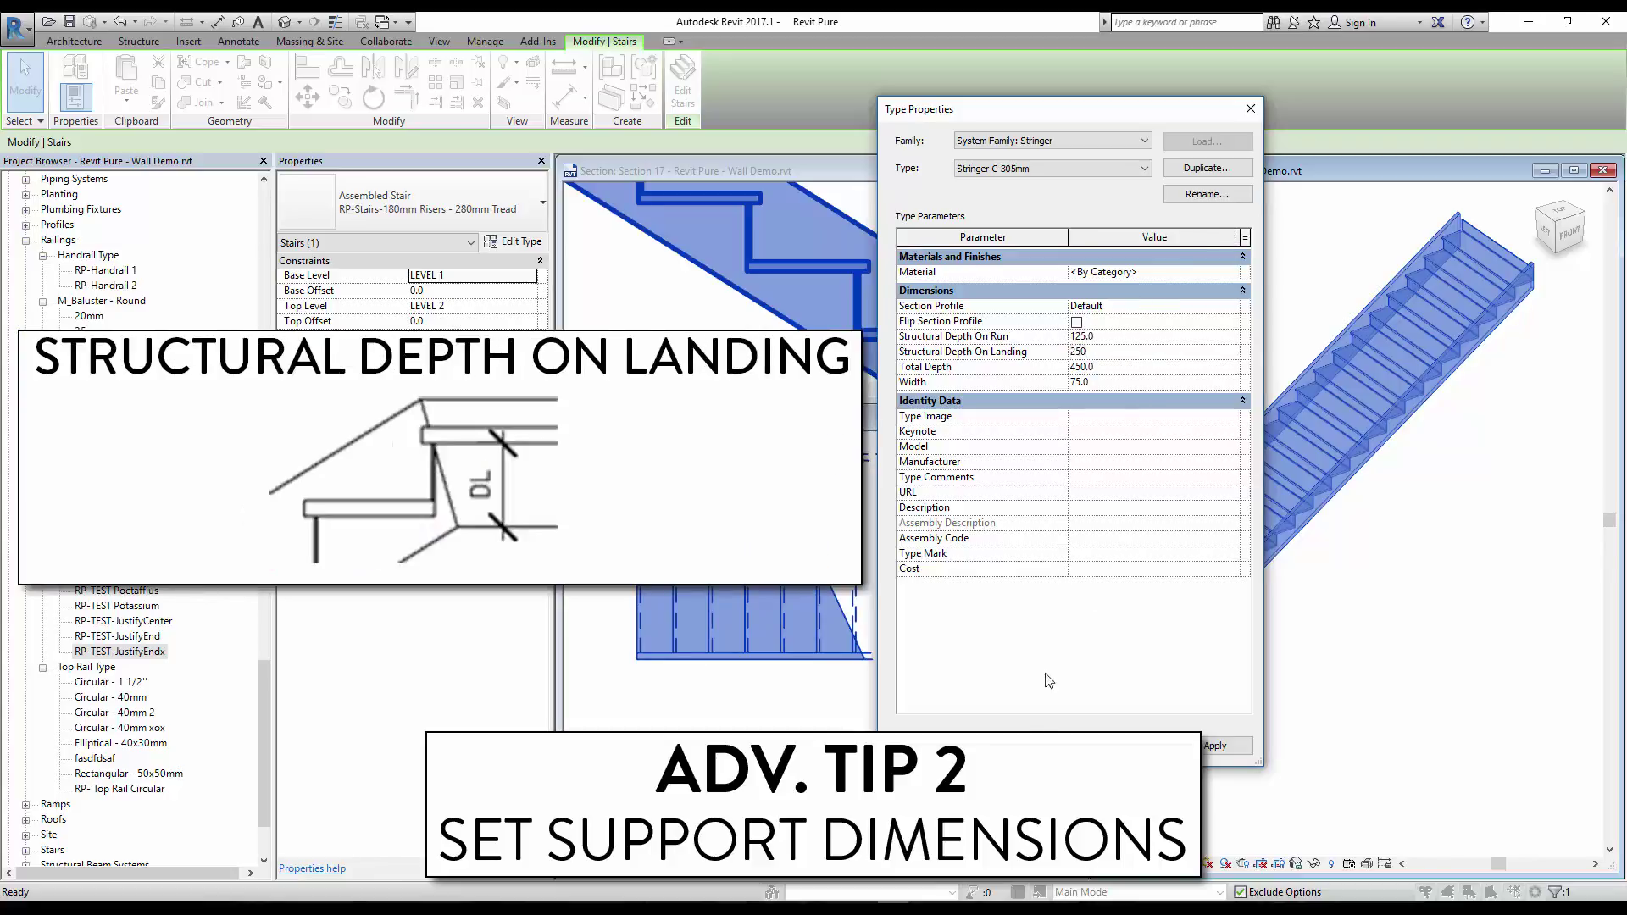
key(Return)
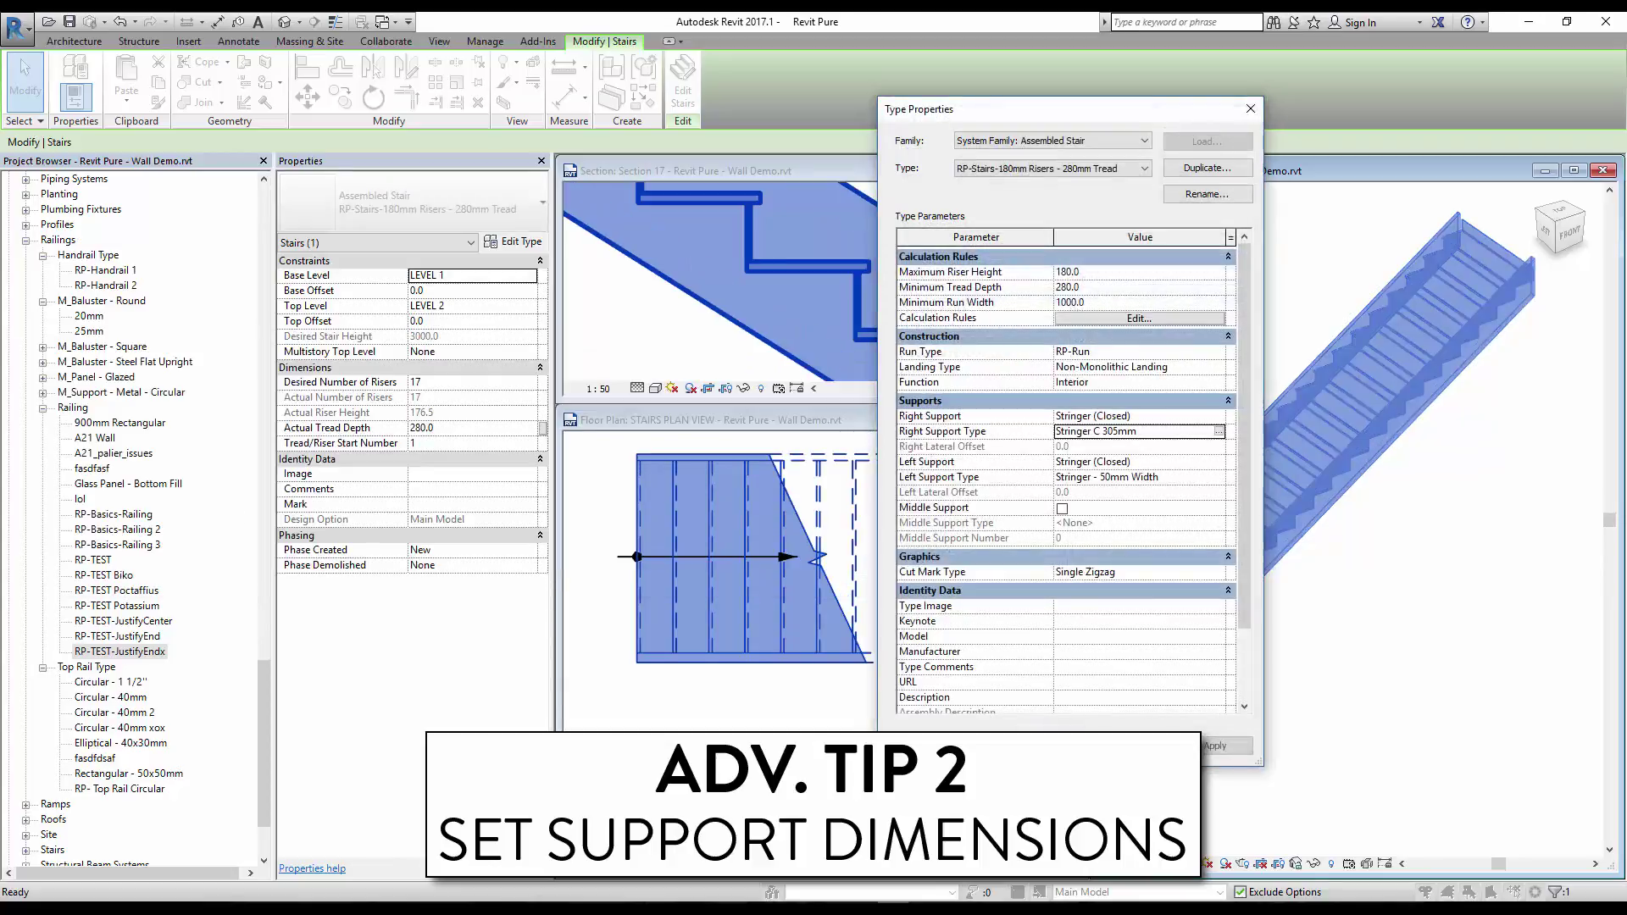
key(Return)
click(869, 727)
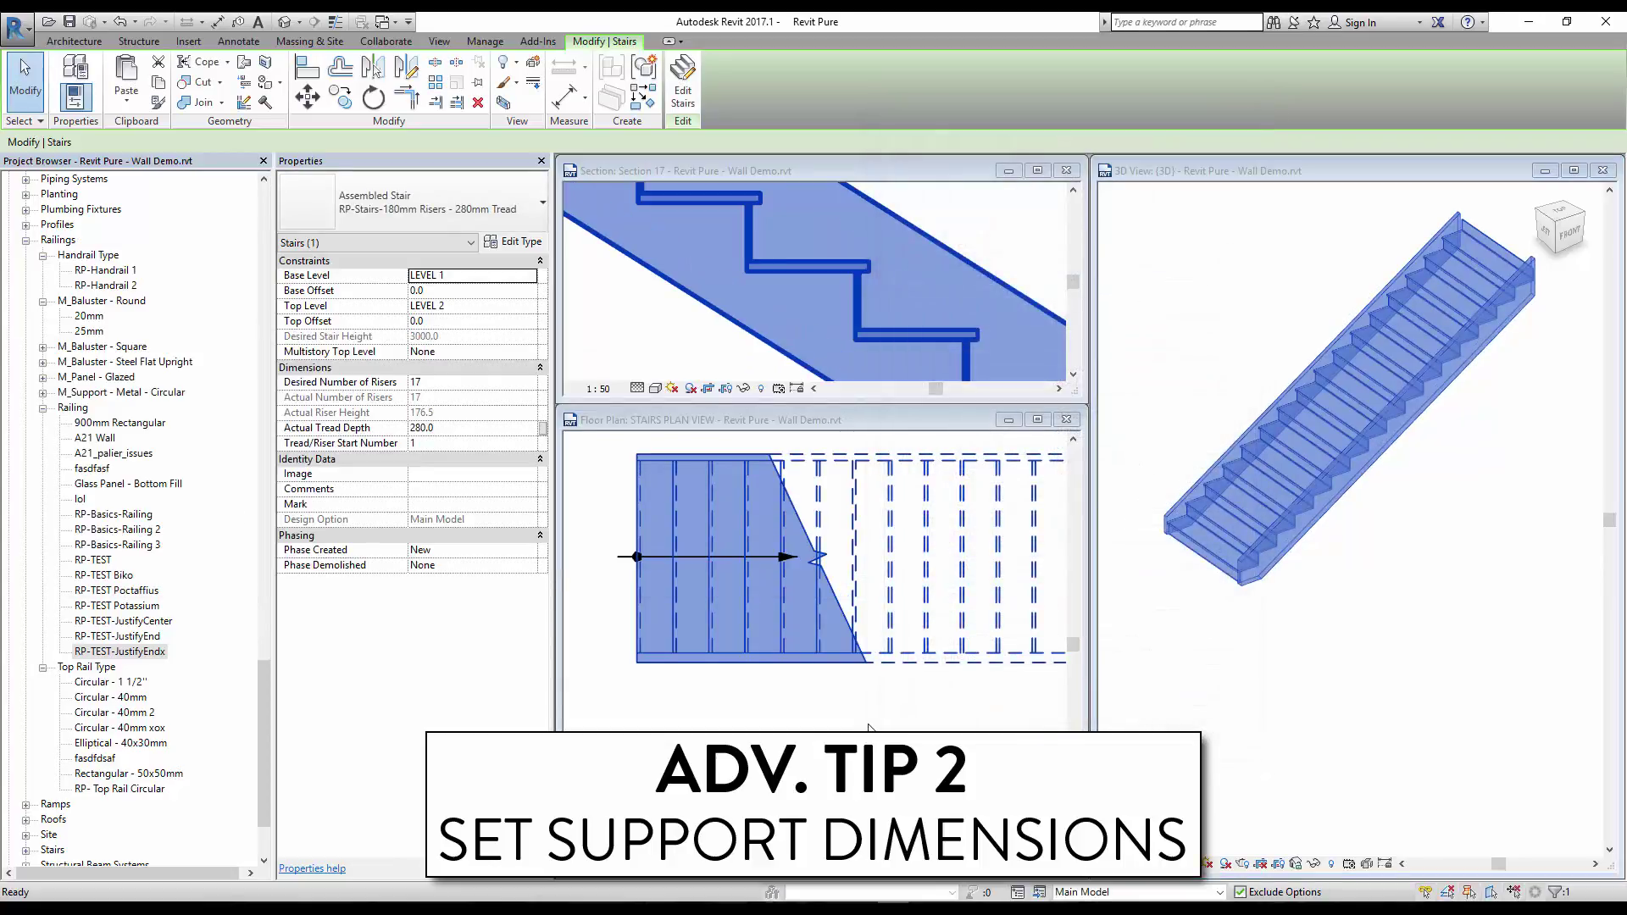
click(869, 727)
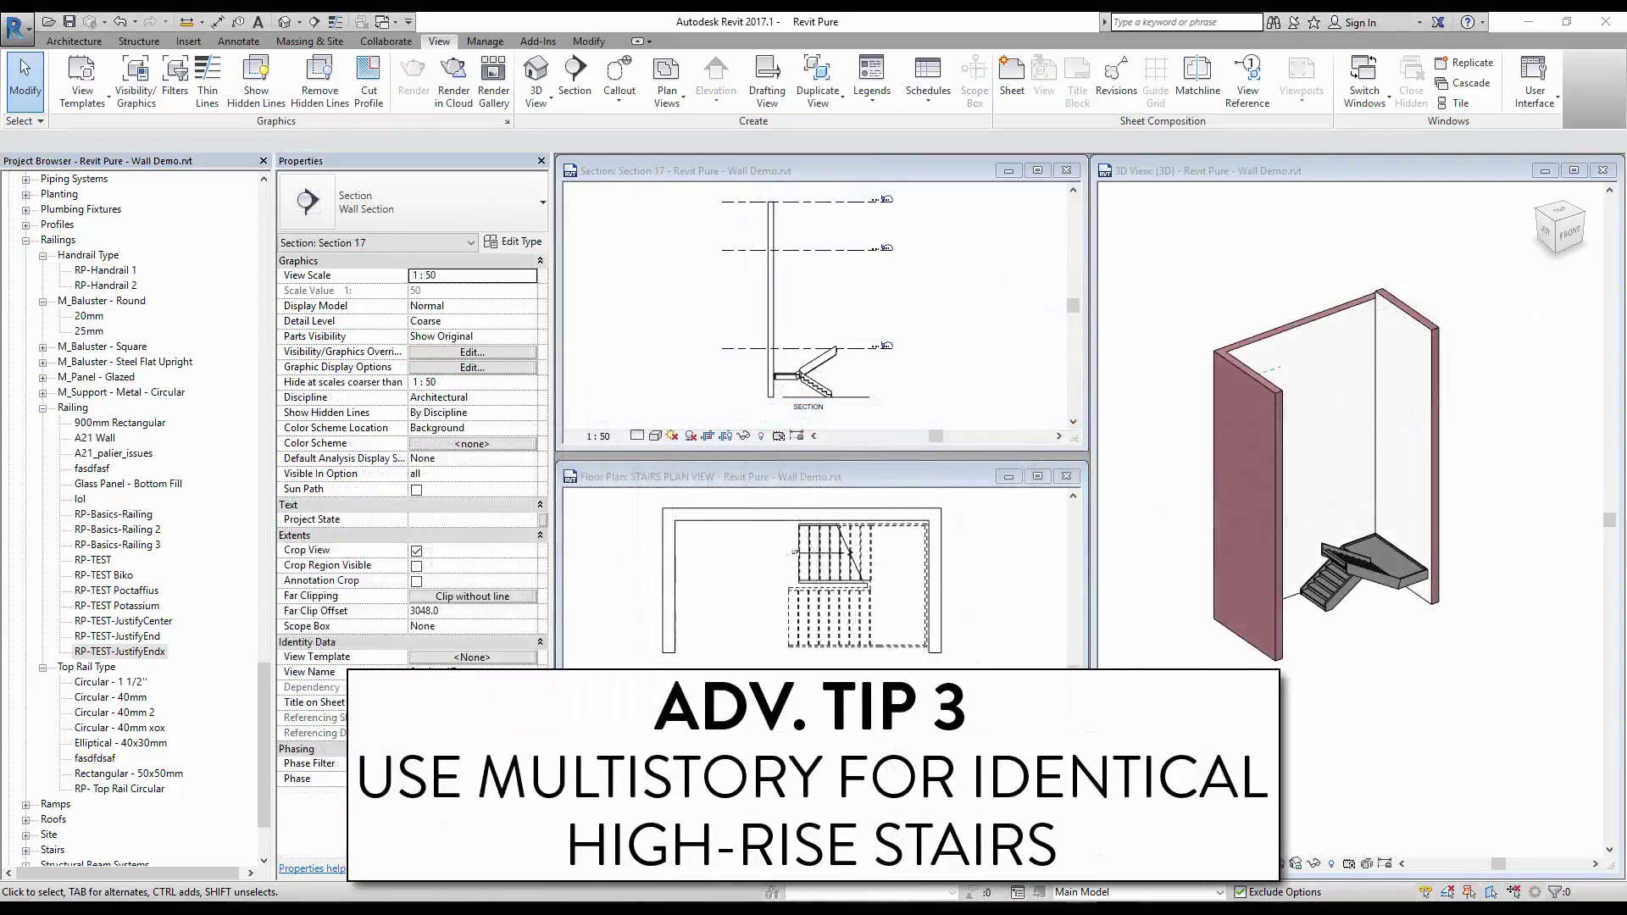
- Set the stair's Multistory Top Level to LEVEL 5 and check the result in 3D and section
click(851, 630)
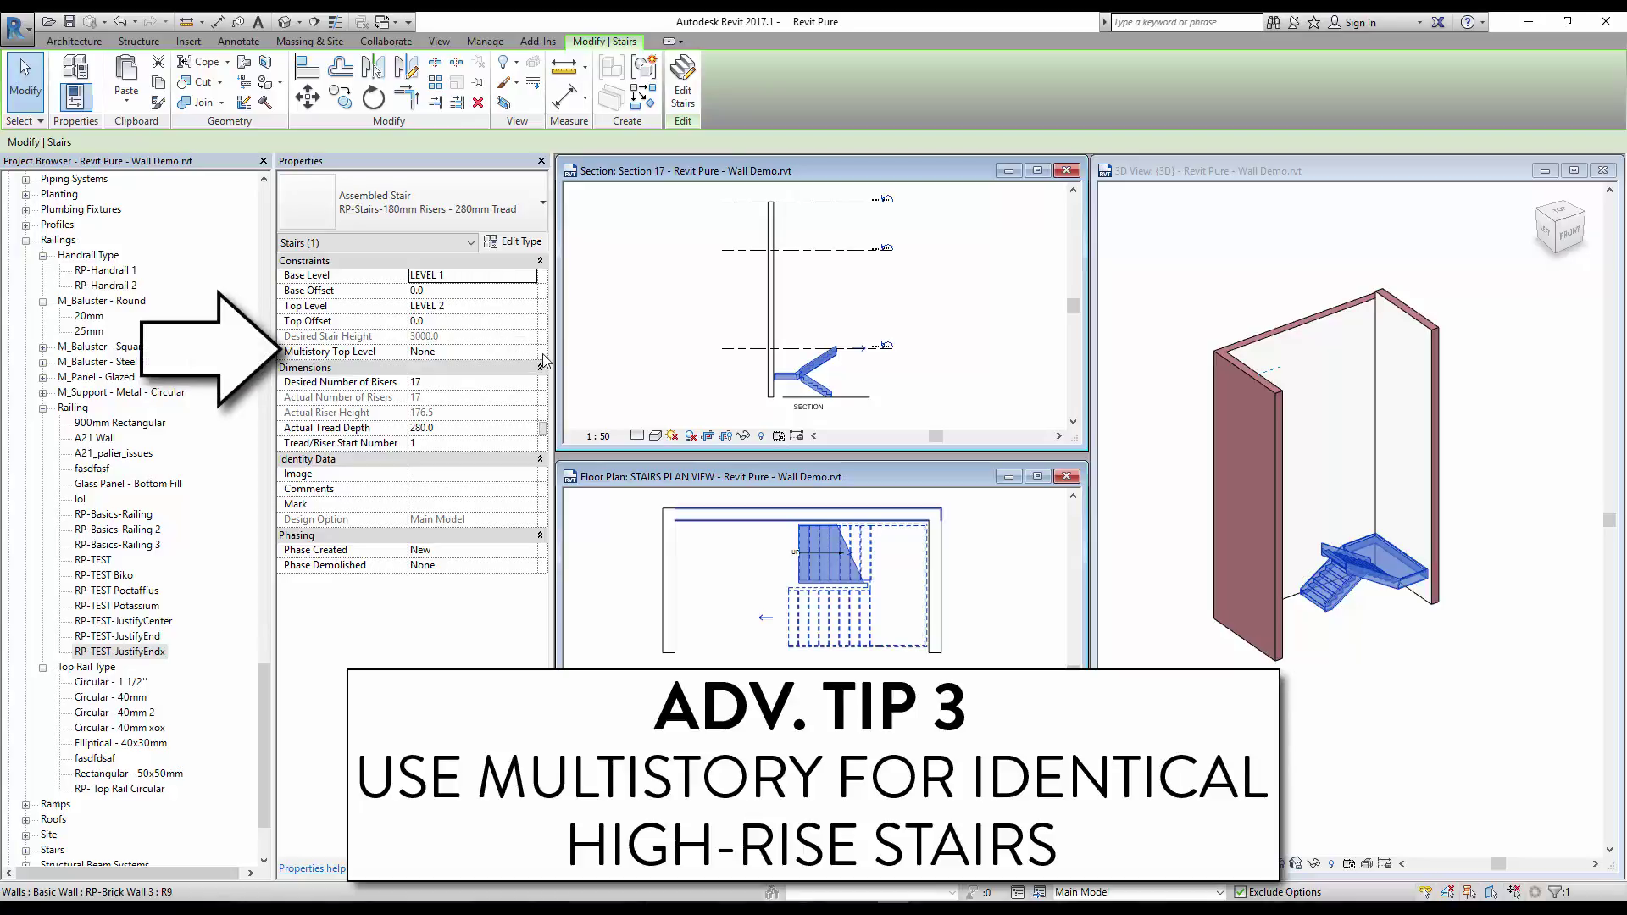
click(509, 352)
click(529, 352)
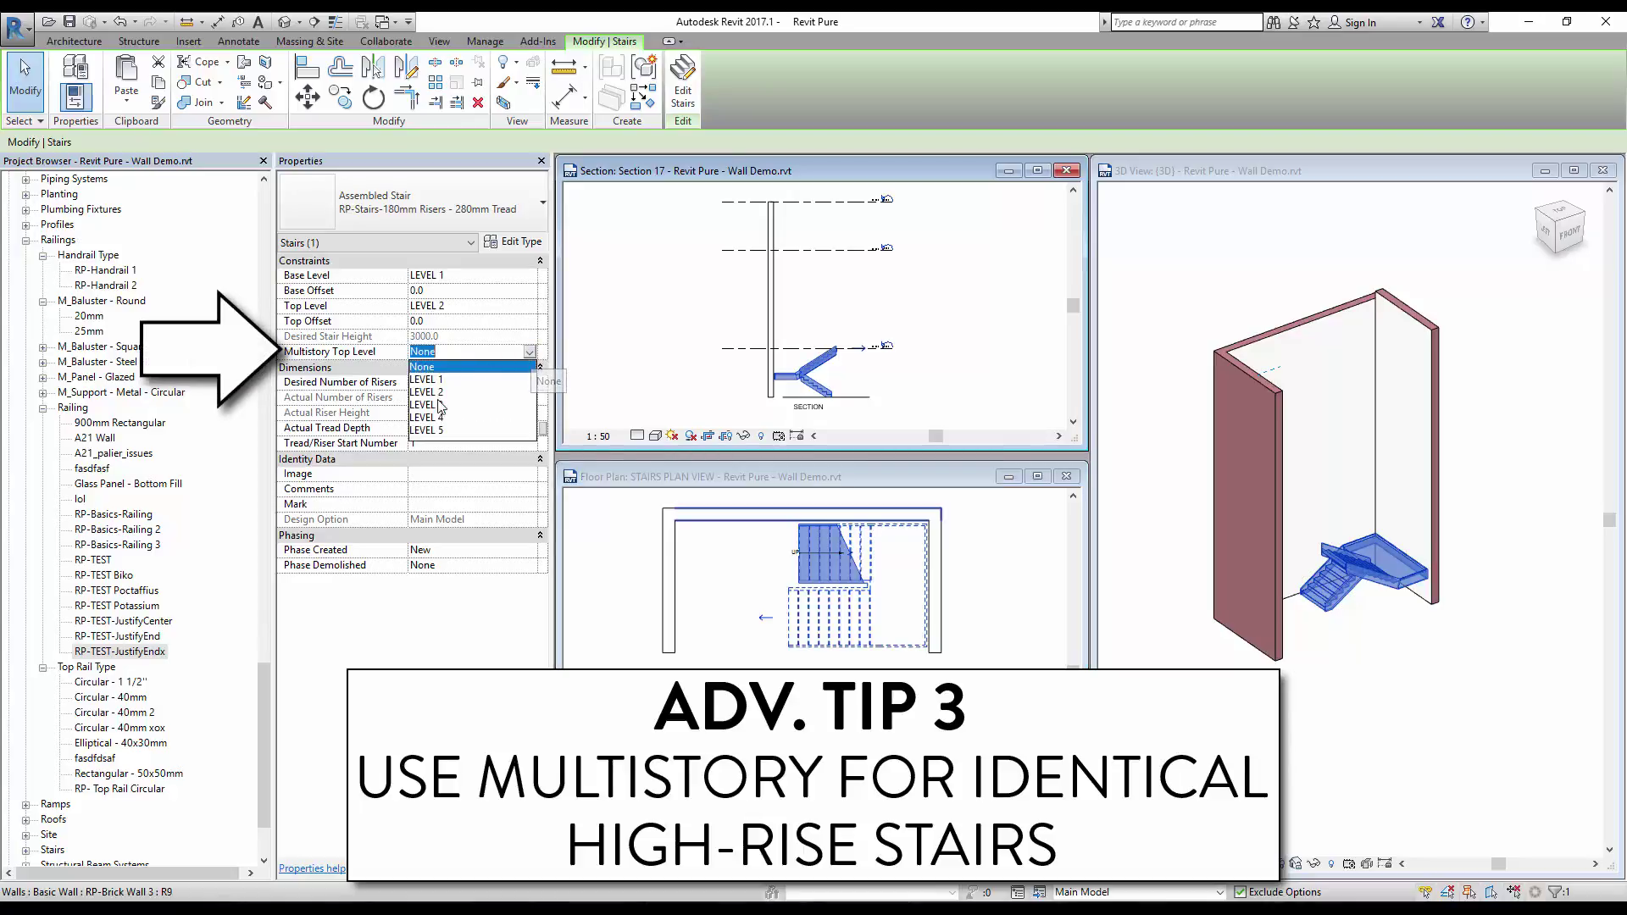
click(438, 430)
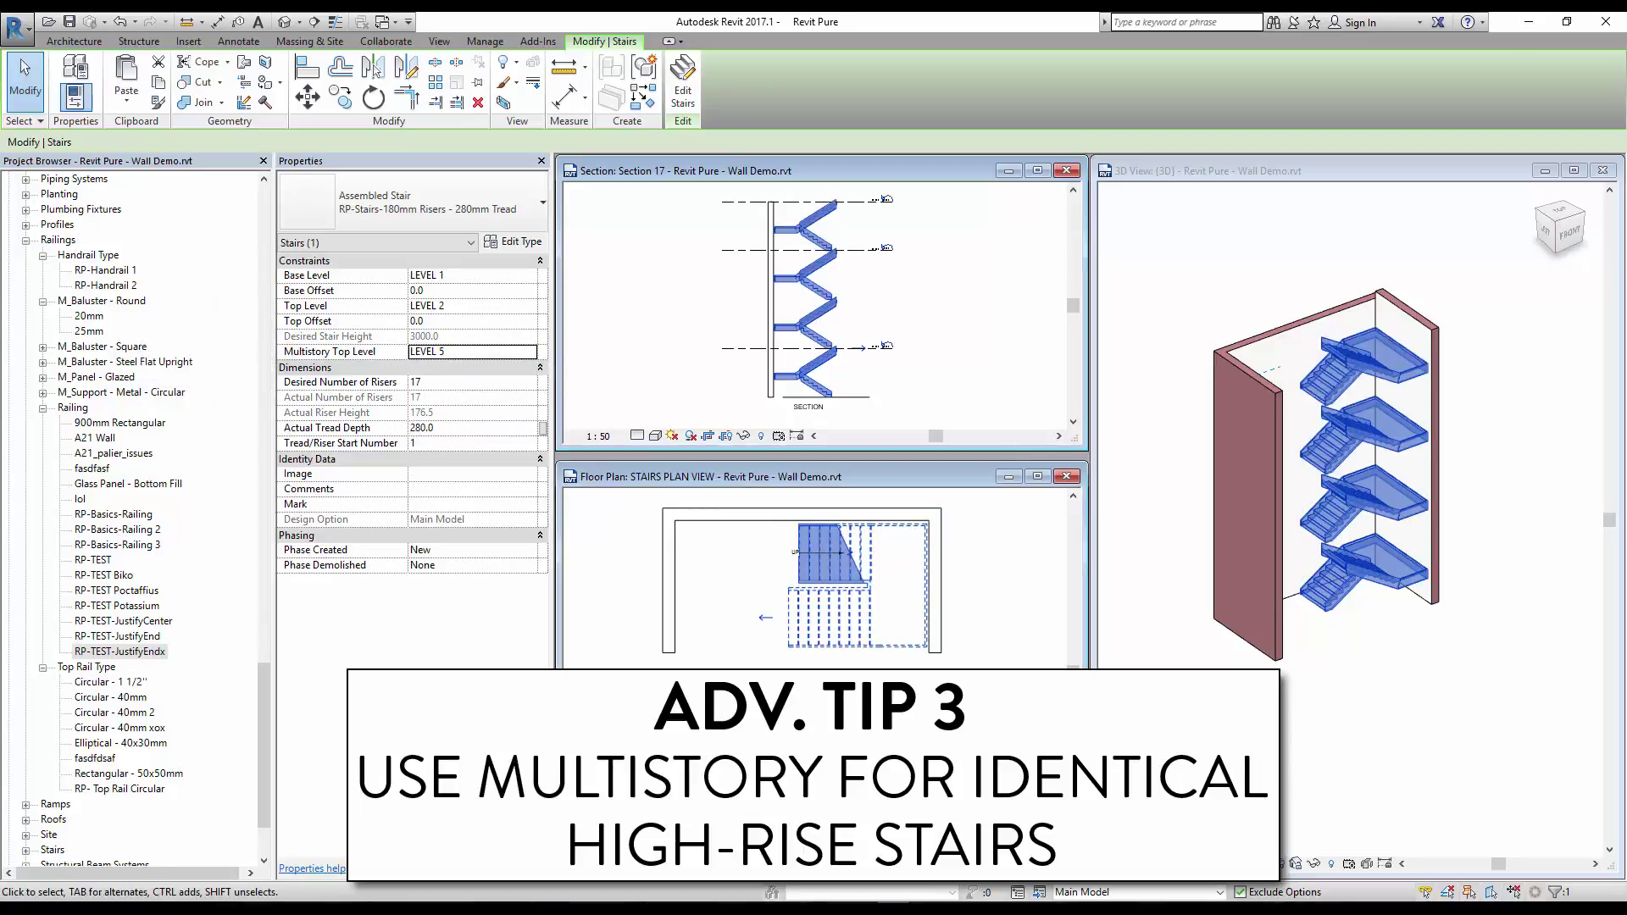
key(Escape)
click(1366, 754)
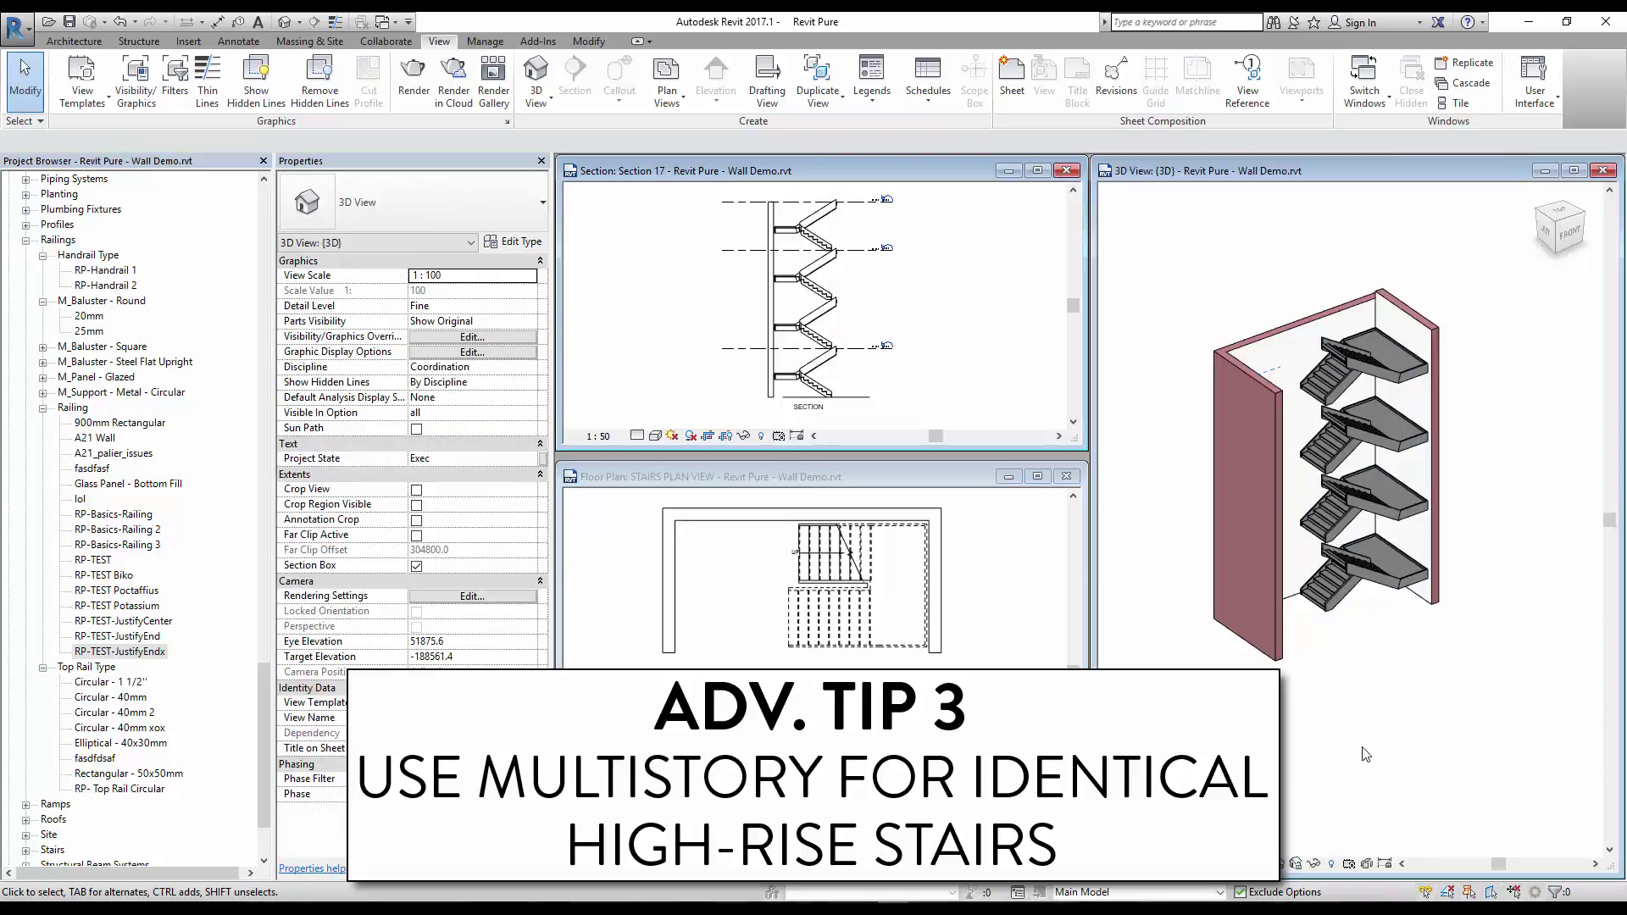
click(815, 244)
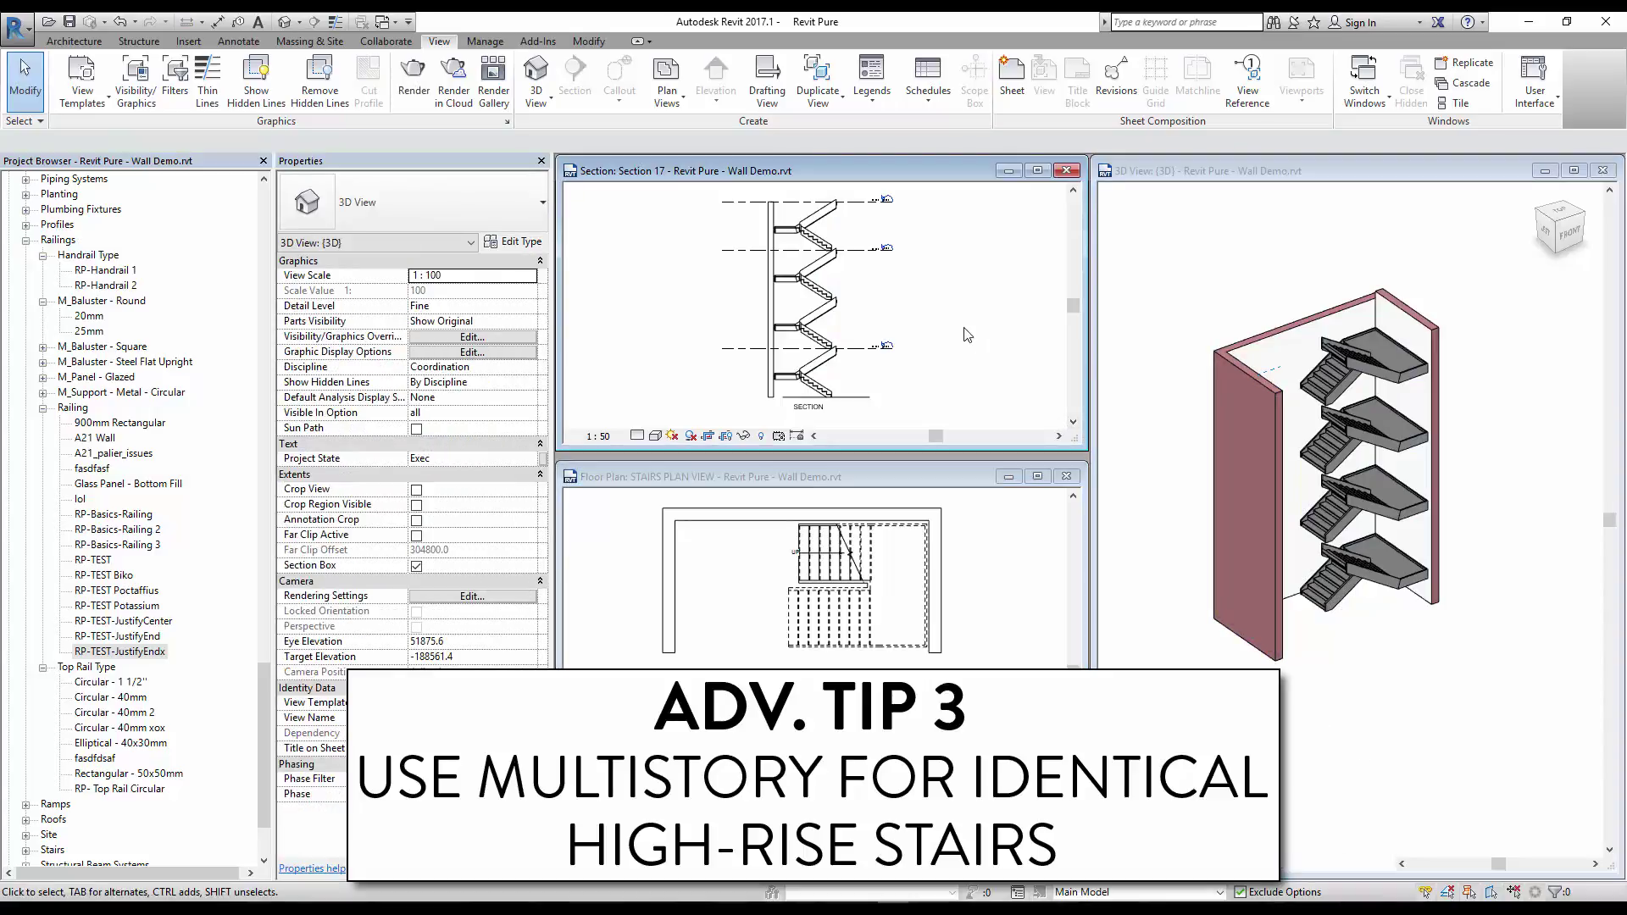